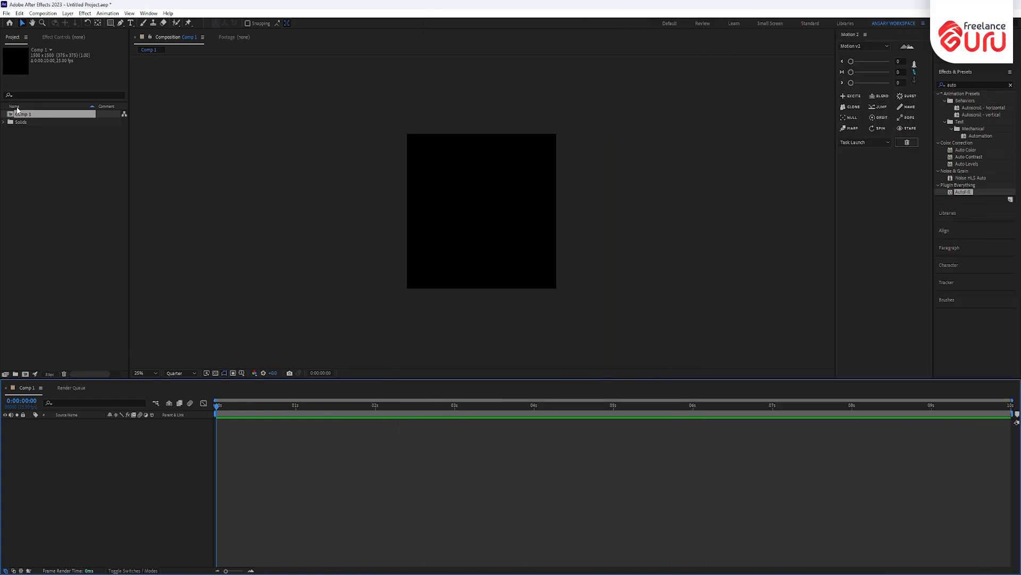
- Rename the composition to 'lower third' and set its duration to 0:00:05:00
key("ctrl+k")
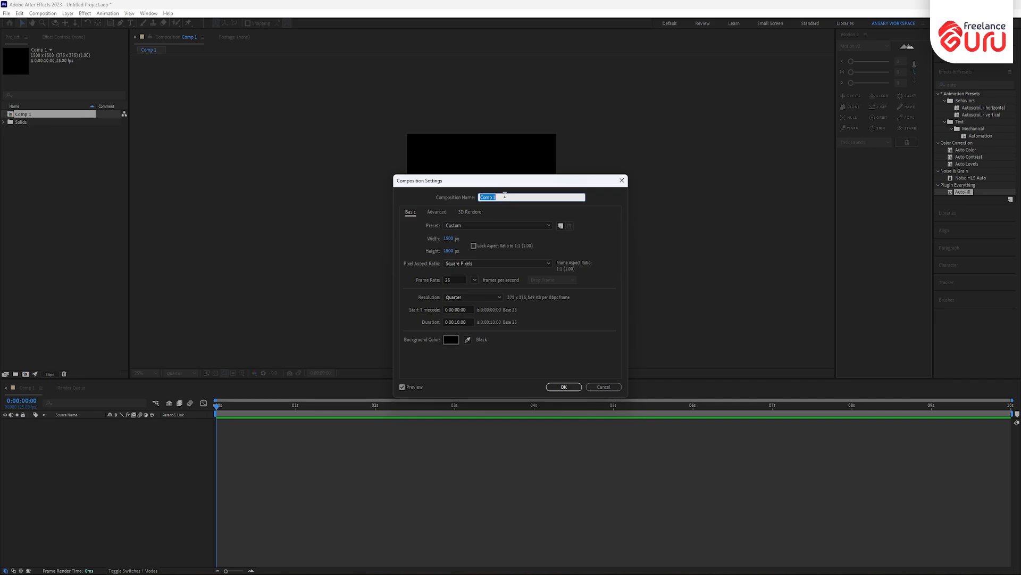
type("low")
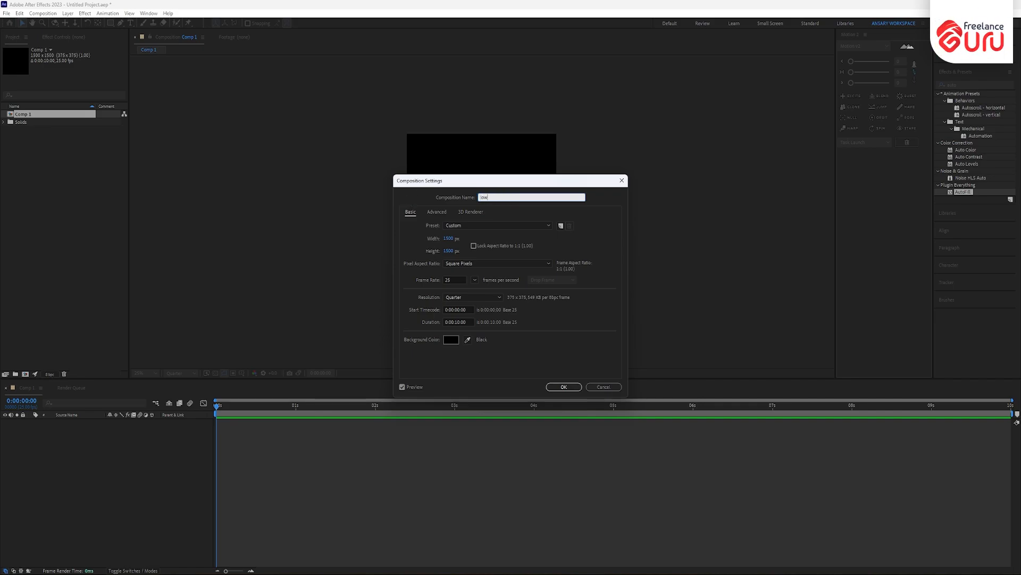
type("er third")
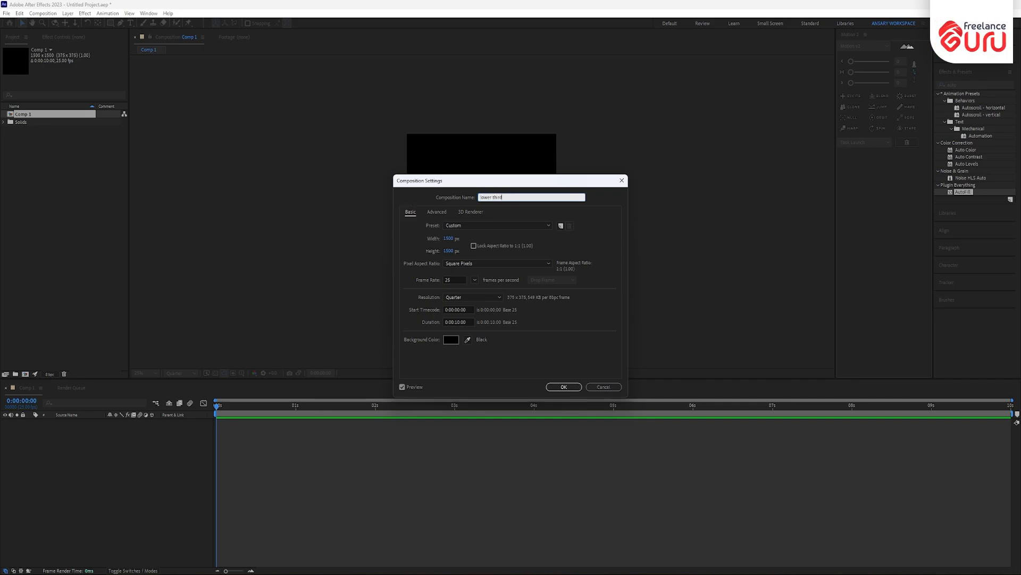
left_click(458, 323)
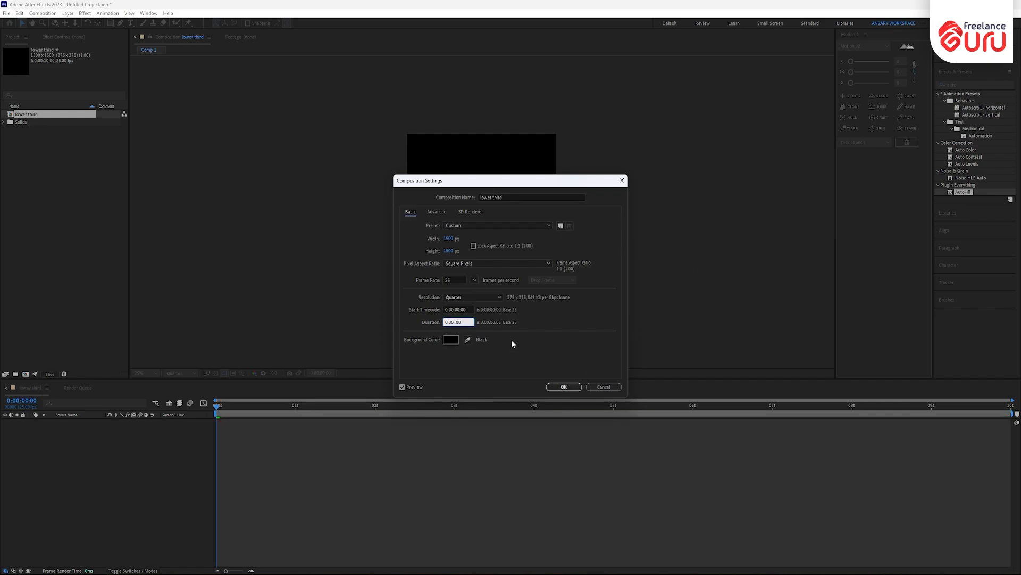
type("00")
left_click(569, 387)
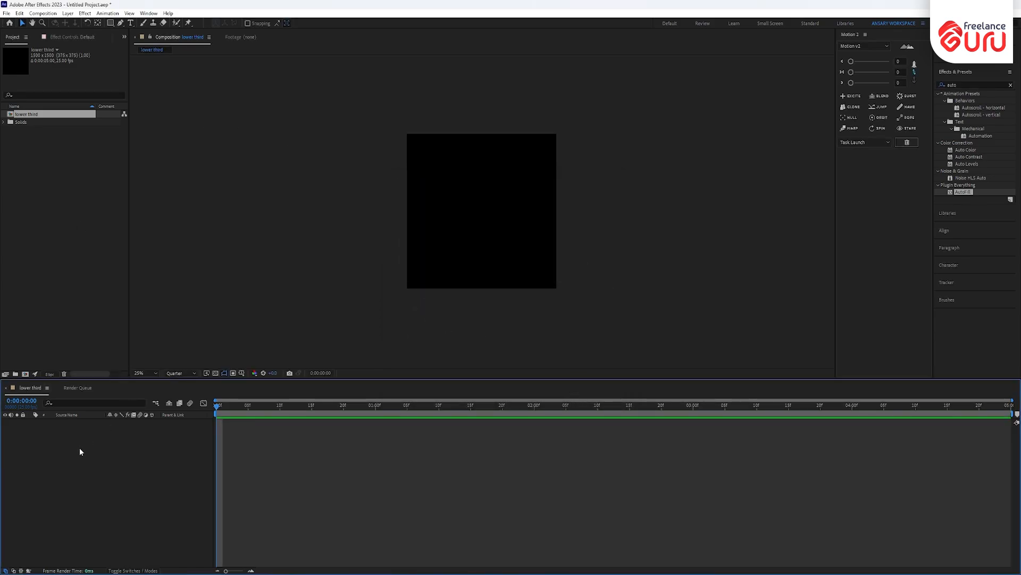
- Add the red solid Red Solid 2 to the lower third composition and lock its layer
key("ctrl+y")
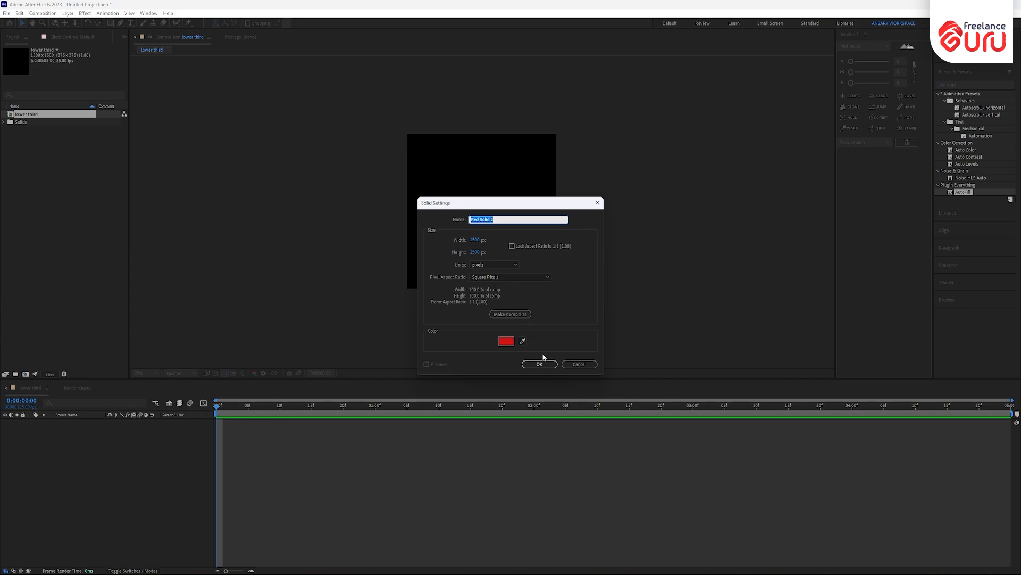
left_click(545, 363)
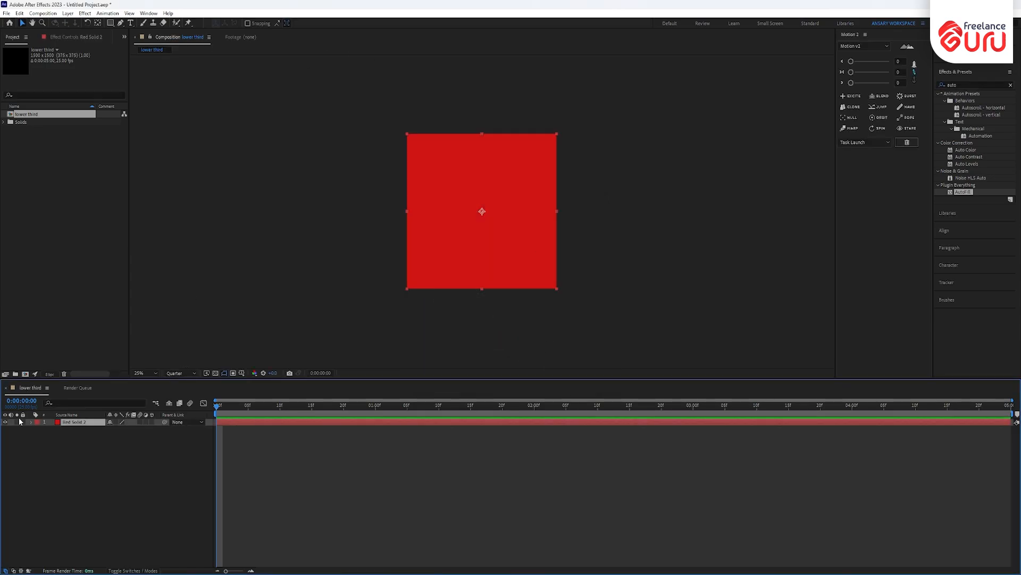
left_click(23, 422)
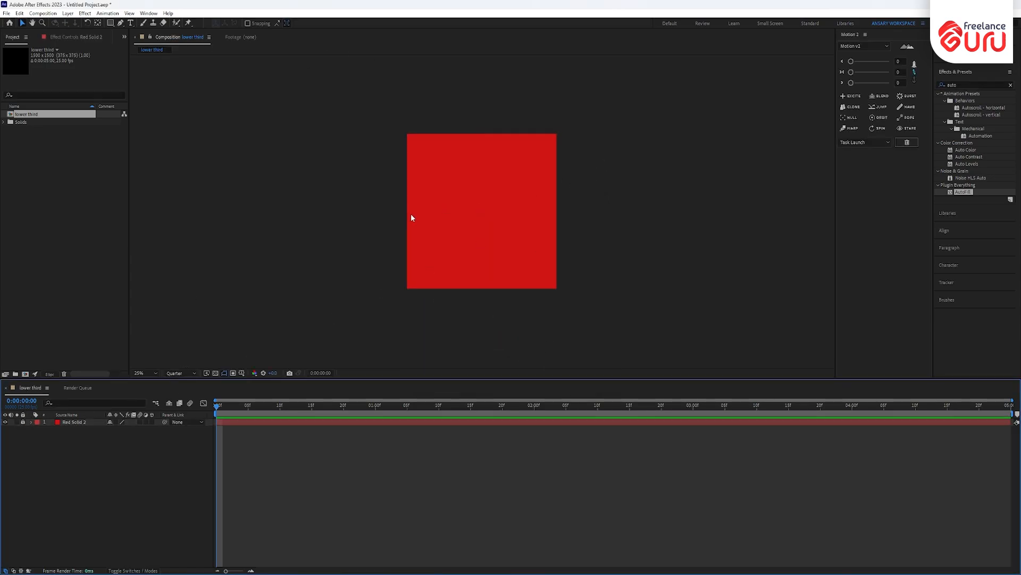
scroll(469, 210, "up", 2)
scroll(445, 221, "down", 2)
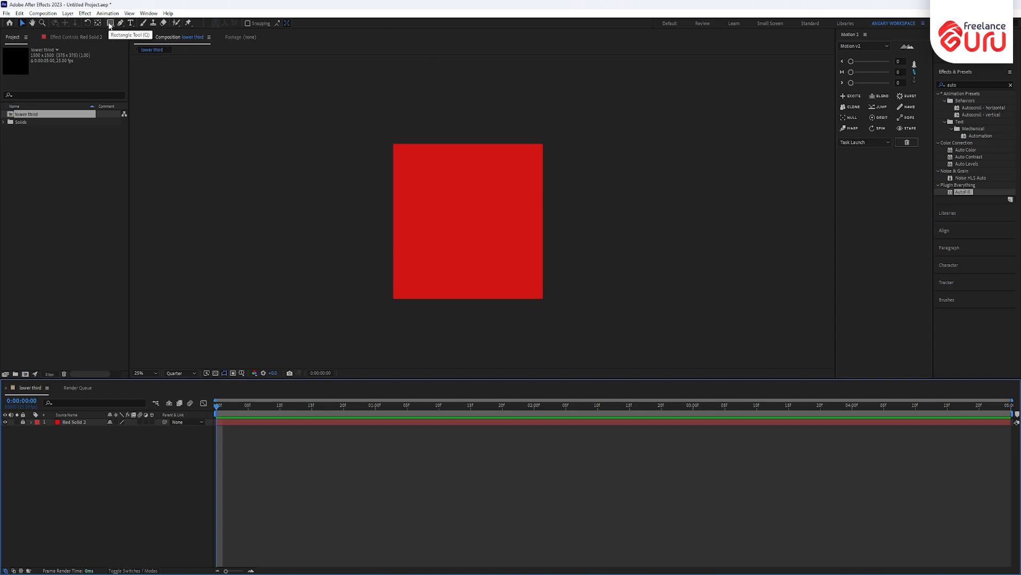
- Turn on Title/Action Safe guides and draw a white (ffffff) square at the comp centre
left_click(234, 373)
left_click(260, 383)
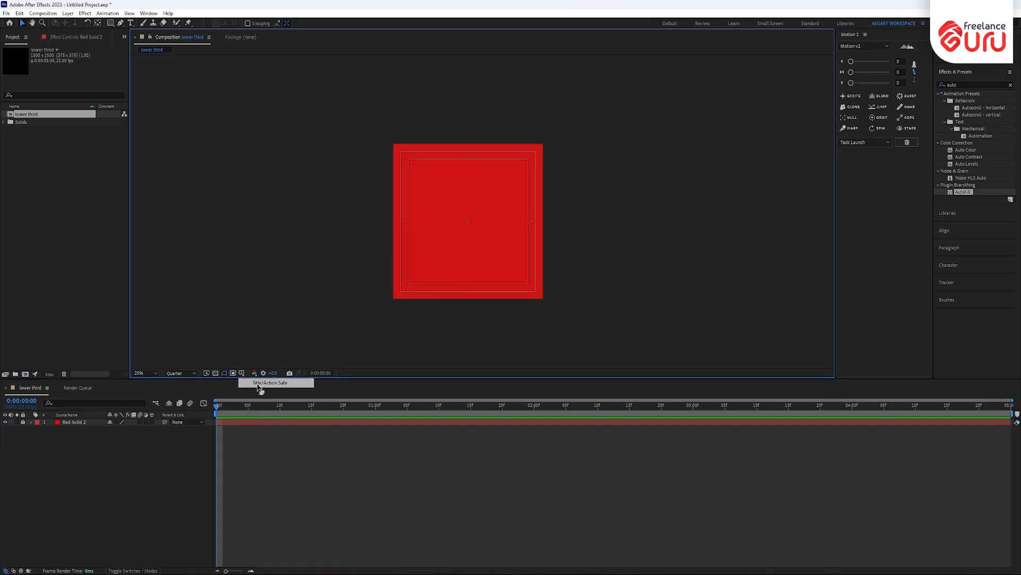
left_click(109, 23)
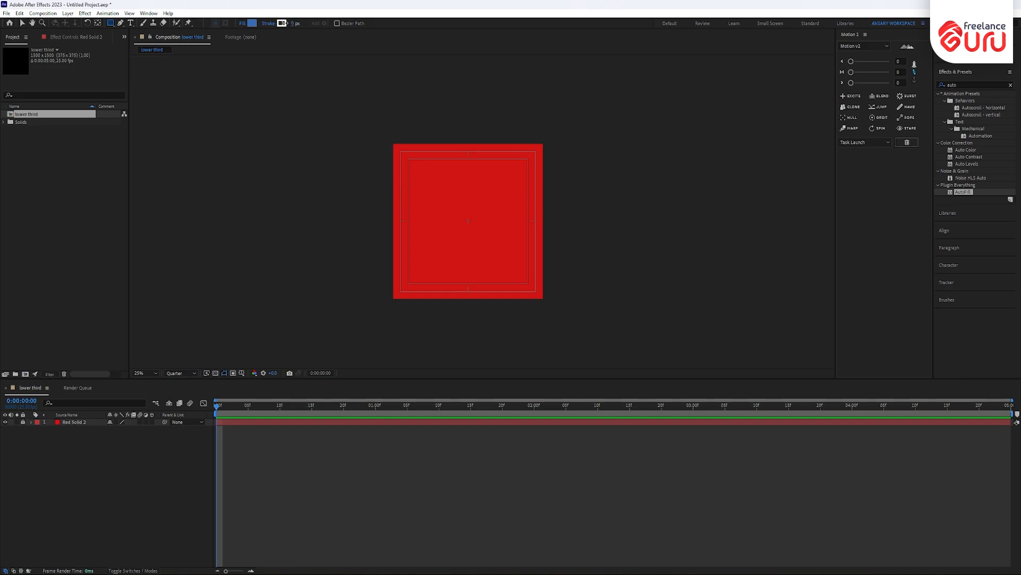
left_click(253, 23)
type("ffffff")
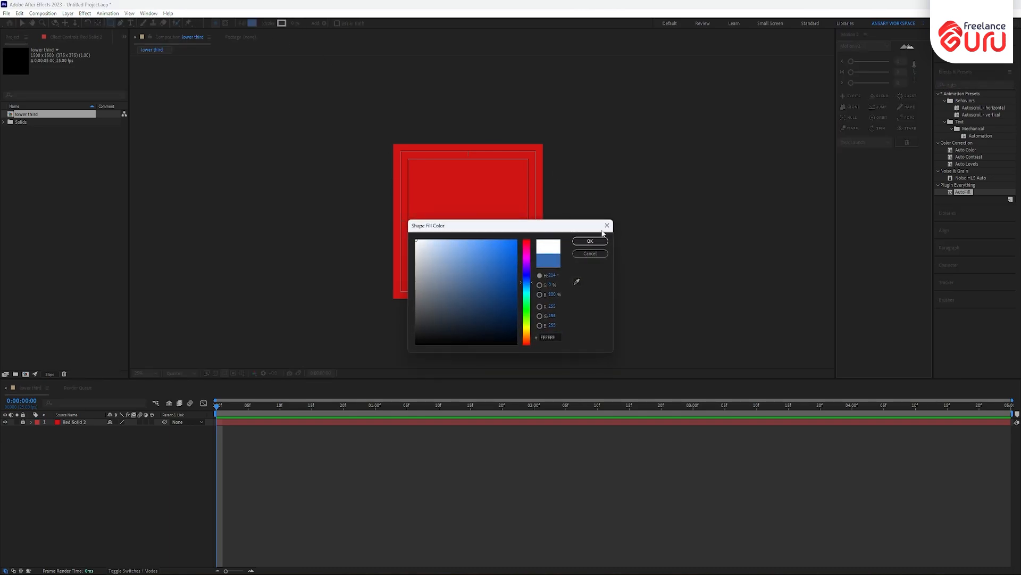
left_click(590, 240)
scroll(462, 225, "up", 4)
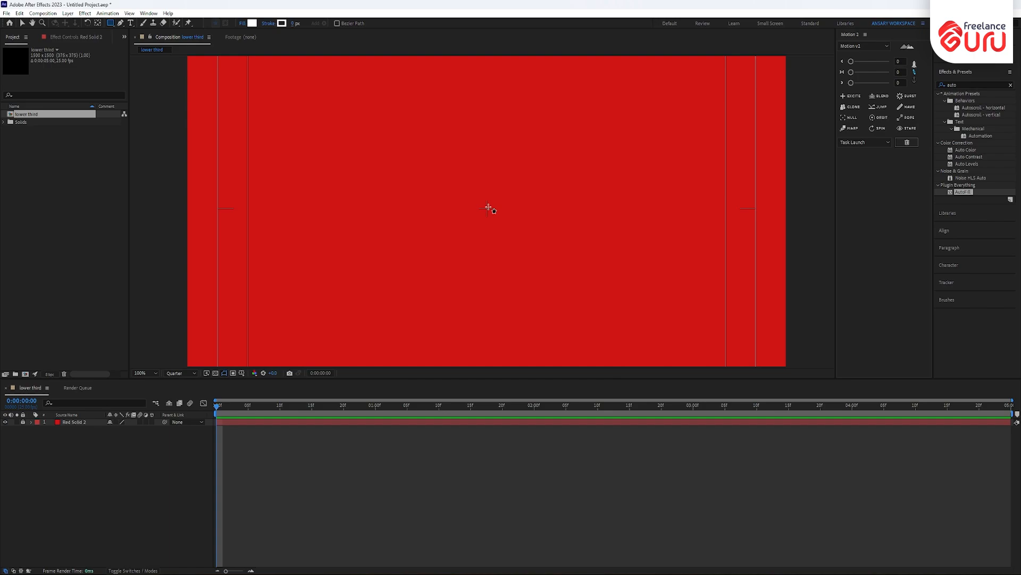
left_click_drag(488, 208, 535, 257)
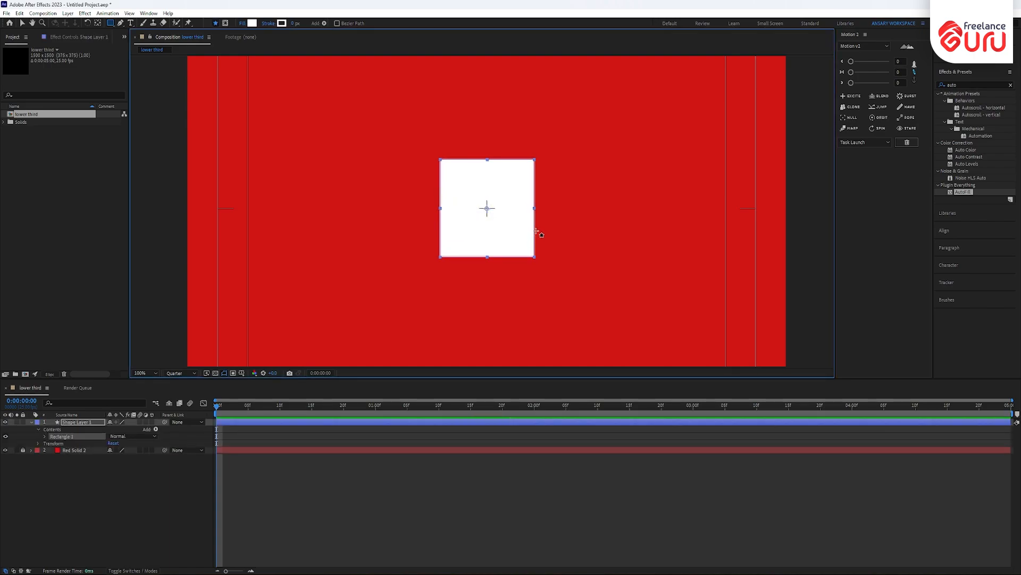
- Set the shape stroke to None and move the white square to the comp's left side
left_click(269, 24)
left_click(471, 268)
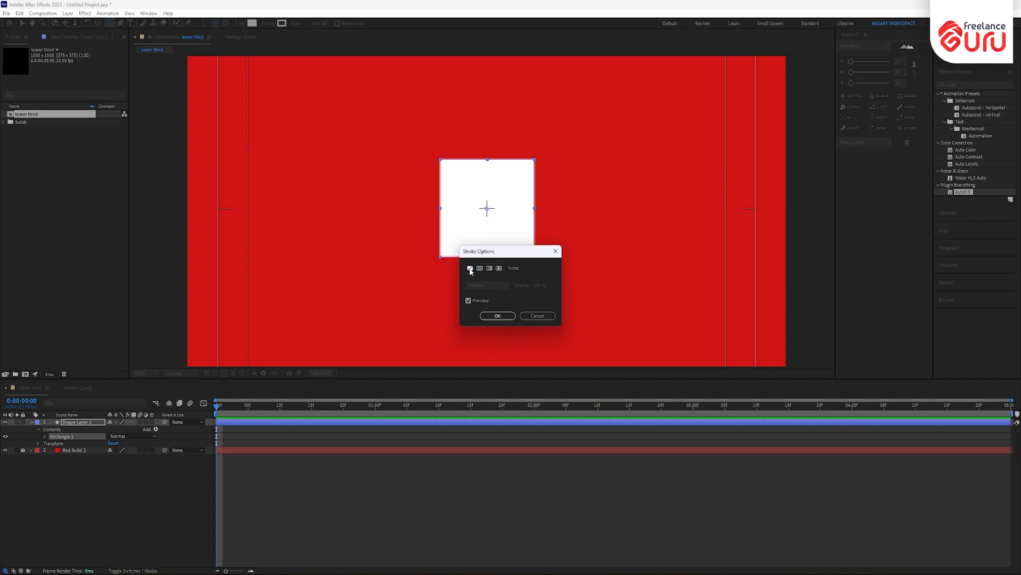
left_click(497, 316)
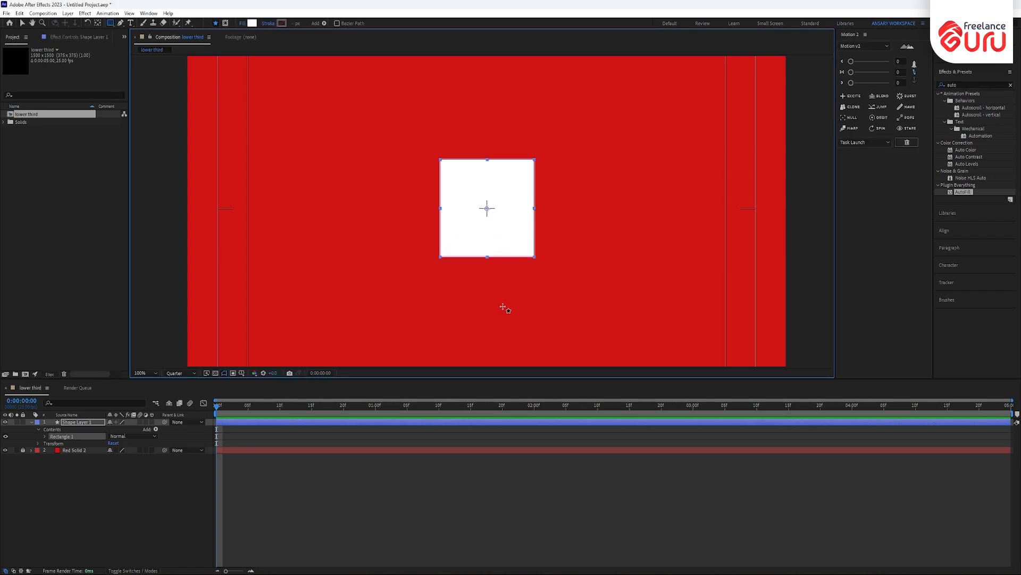
key("v")
scroll(492, 259, "down", 1)
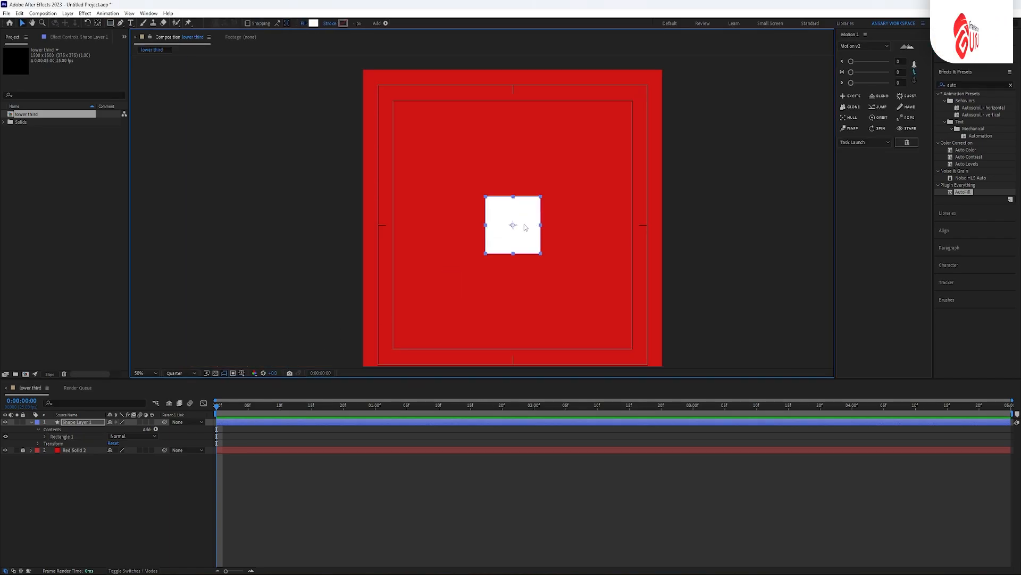
left_click_drag(525, 227, 433, 227)
- Draw a long white bar to the right of the square
left_click(486, 212)
left_click(386, 203)
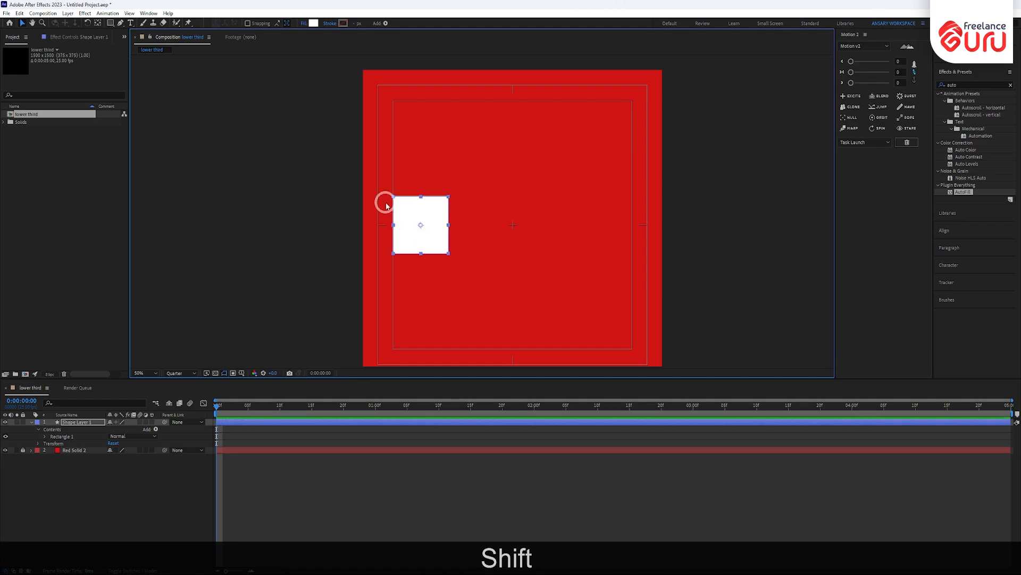
left_click(138, 546)
key("q")
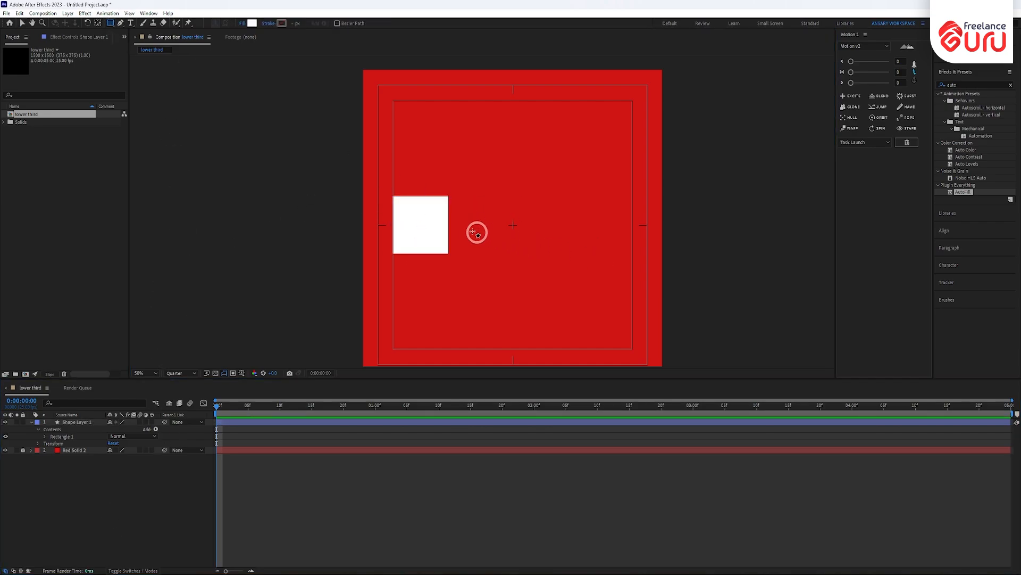
mouse_move(456, 212)
left_mouse_down()
mouse_move(529, 230)
mouse_move(626, 233)
left_mouse_up()
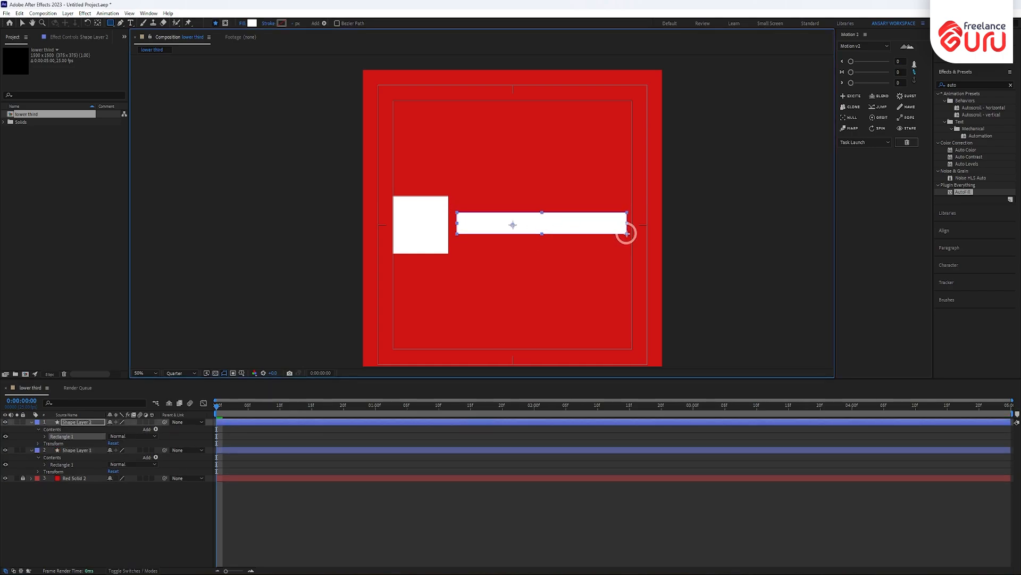
- Increase the Skew of Shape Layer 2's Rectangle 1 to 37 so the bar slants
left_click(43, 435)
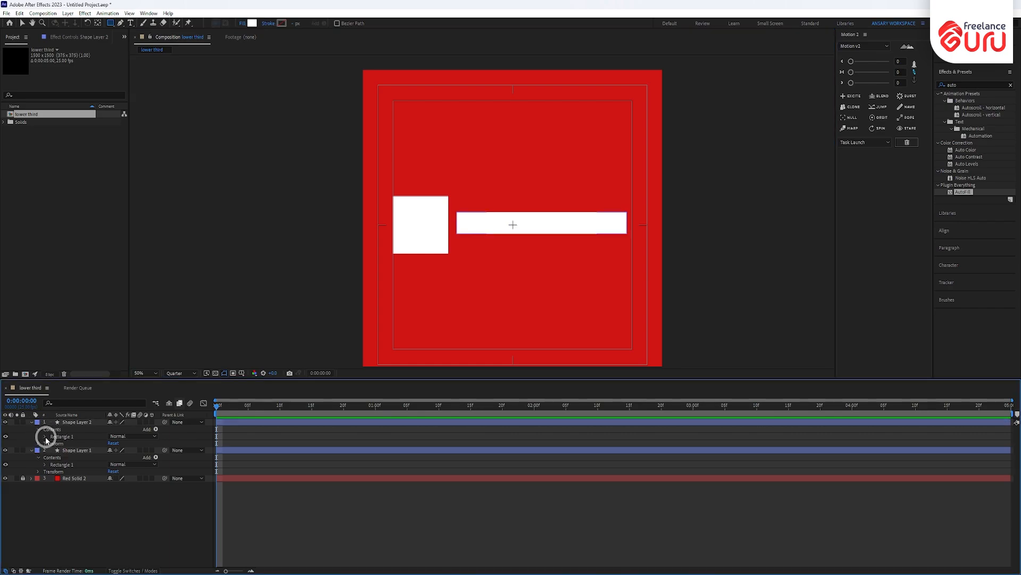
left_click(45, 436)
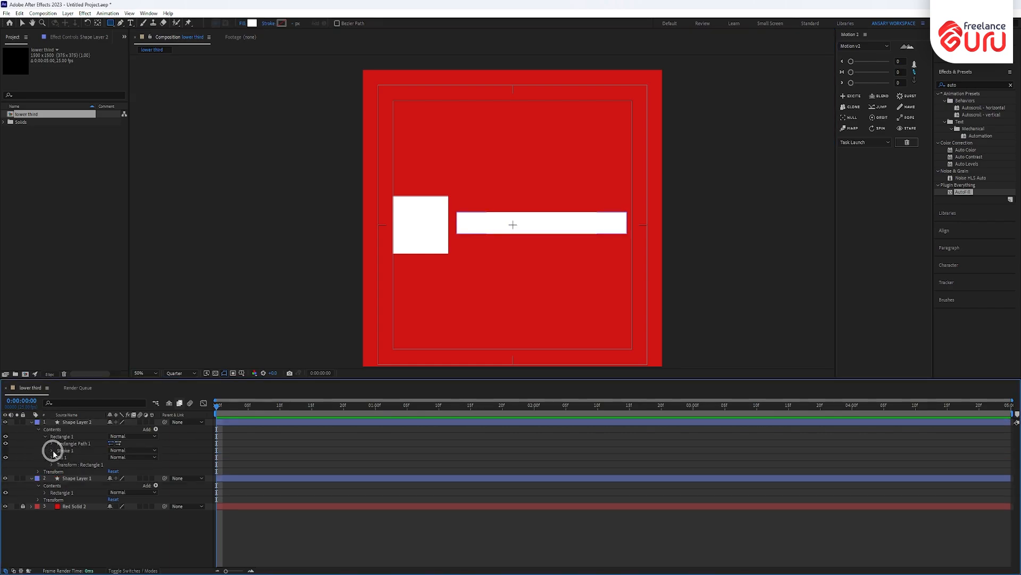
left_click(51, 457)
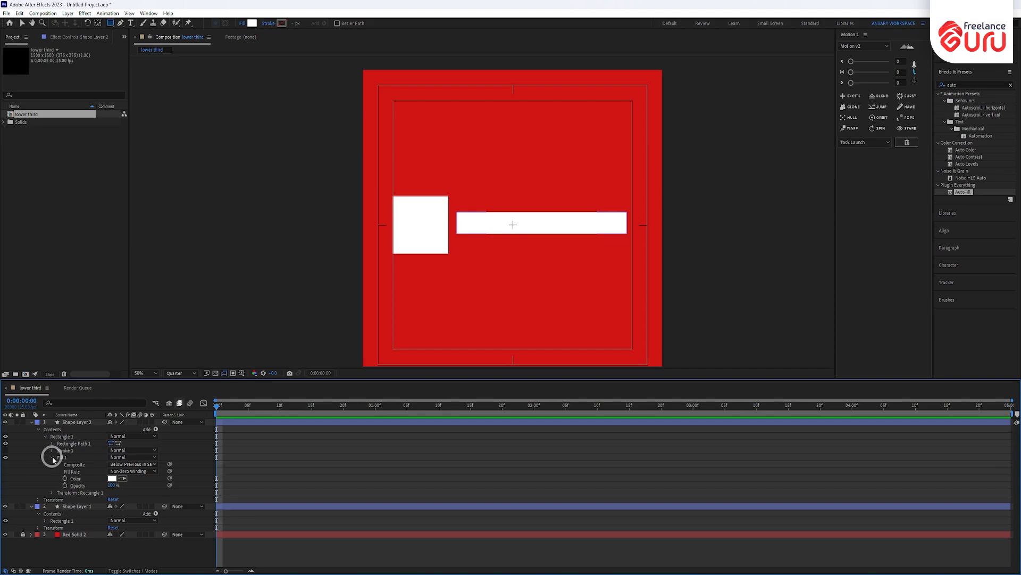
left_click(51, 456)
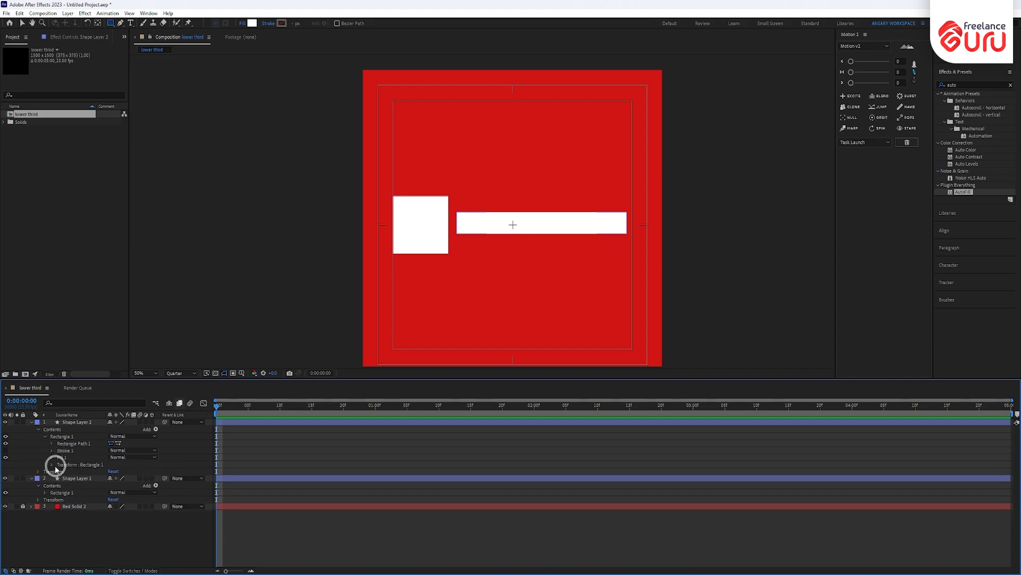
left_click(51, 464)
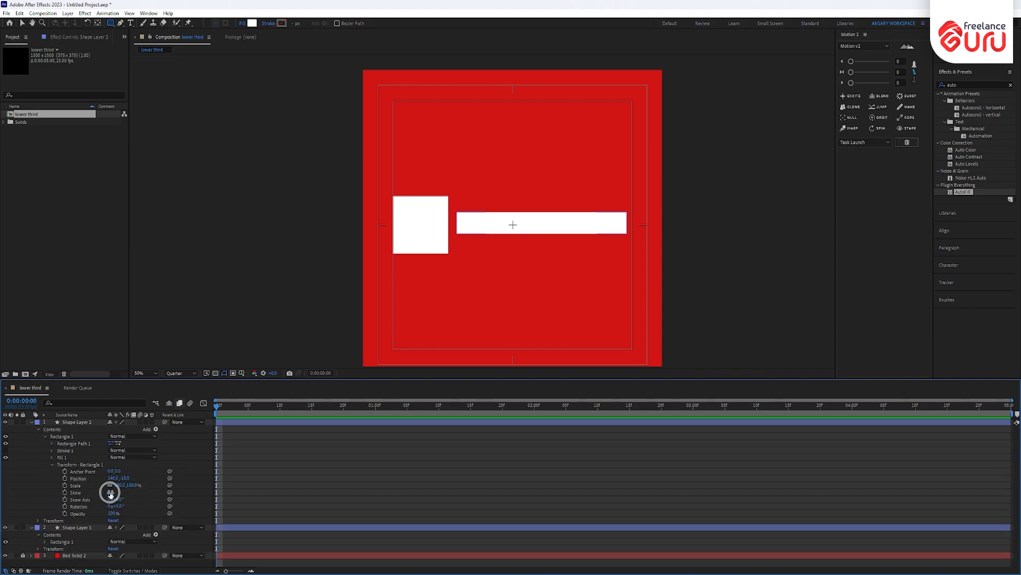
left_click_drag(109, 492, 123, 492)
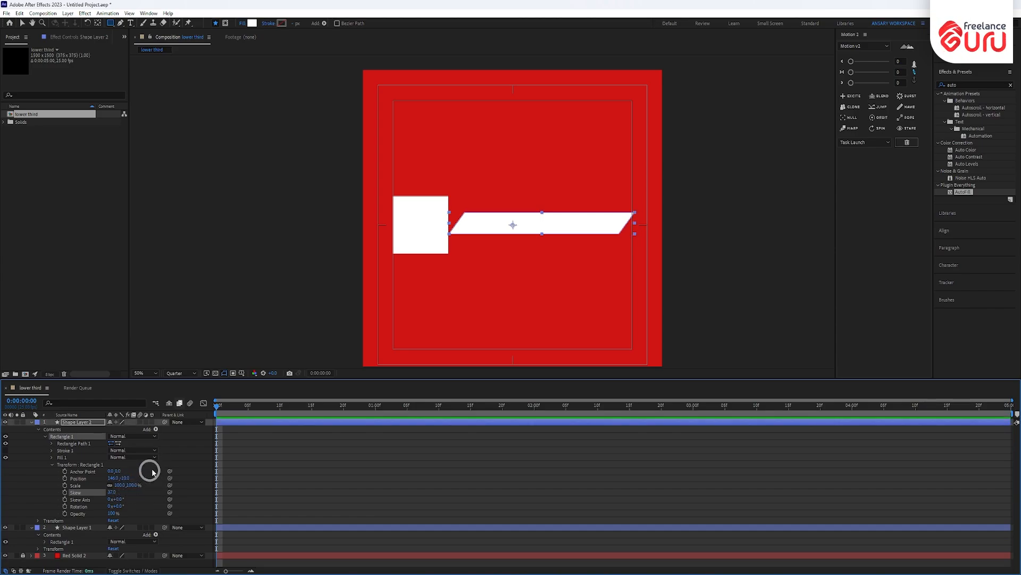
- Move the slanted bar up-left so its end meets the top of the square
key("v")
left_click_drag(569, 222, 543, 218)
left_click(611, 213)
left_click(711, 193)
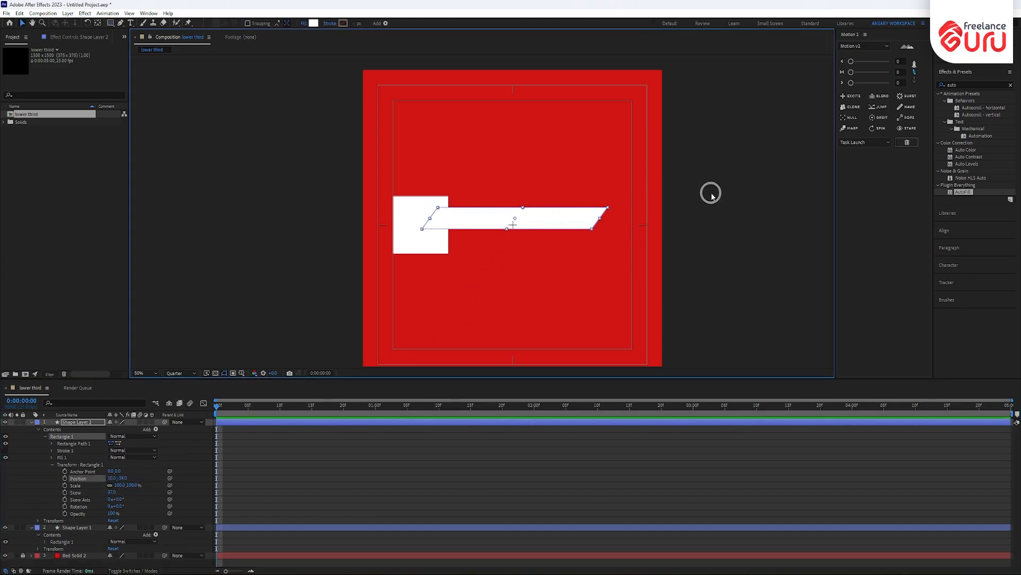
left_click(78, 423)
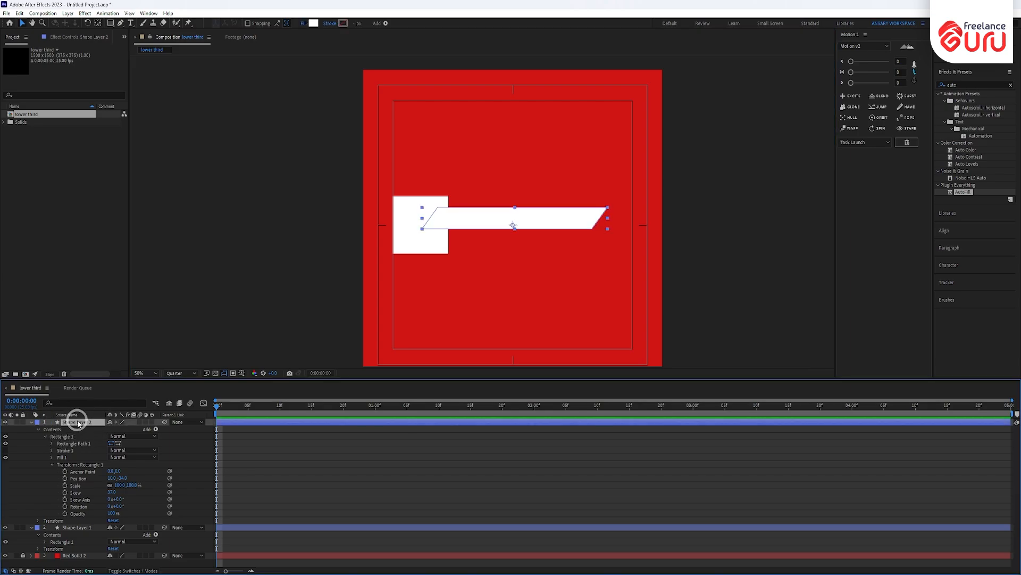
- Rename the bar's layer to 'name holder'
key("Return")
type("na")
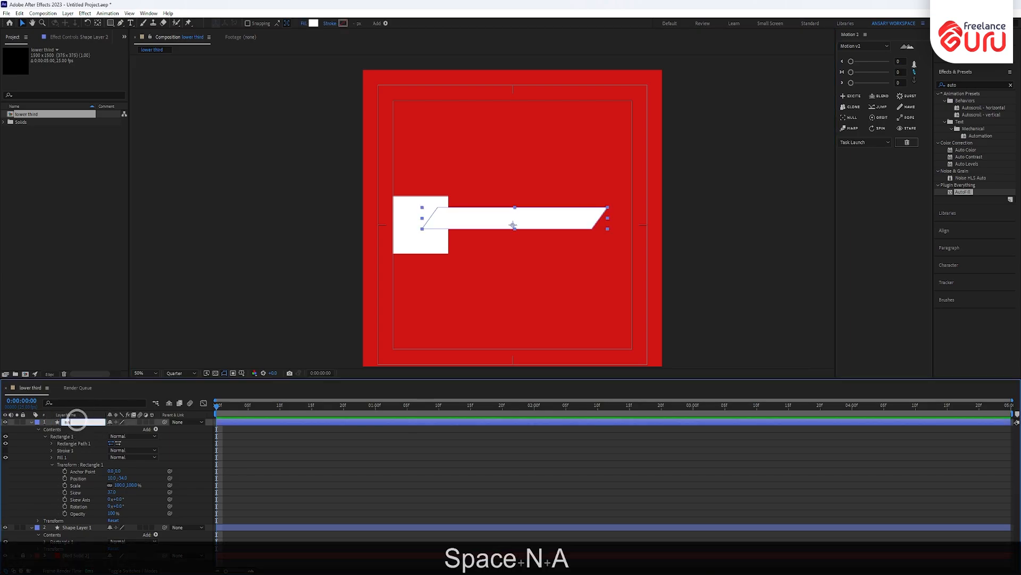
type("me holder")
key("Return")
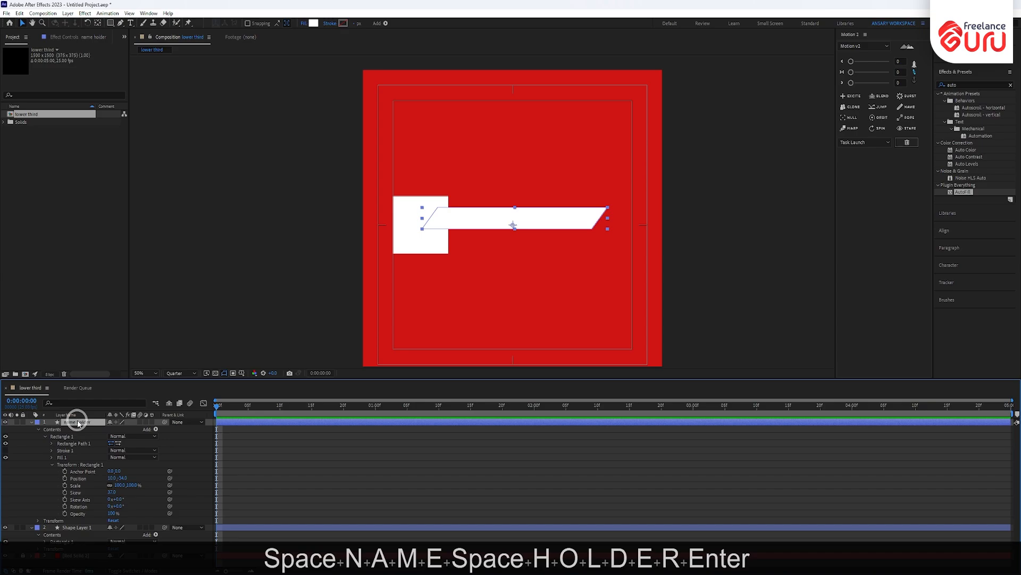
- Rename the square's layer to 'Title Holder' and move name holder below it with Ctrl+[
left_click(32, 423)
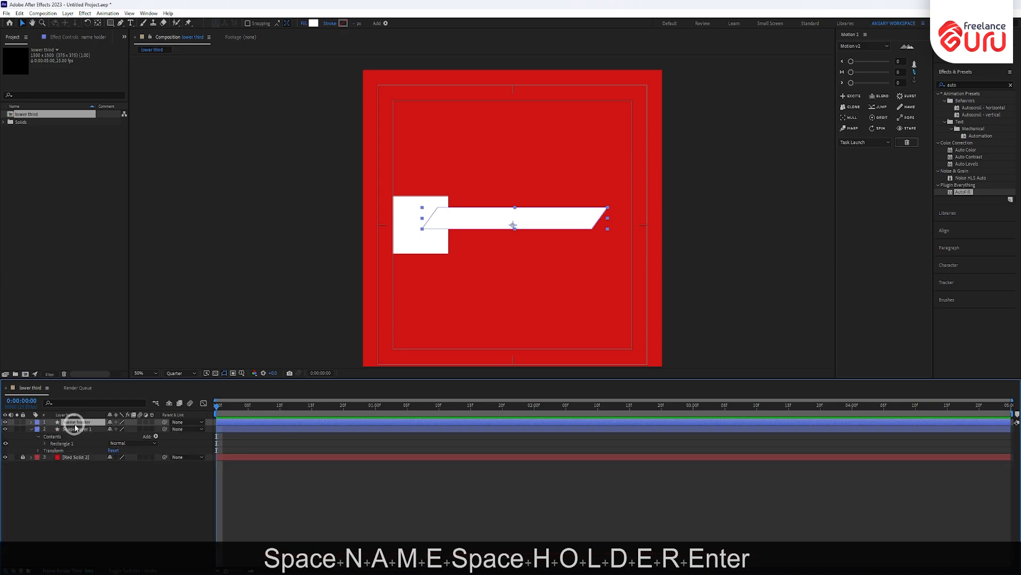
left_click(74, 429)
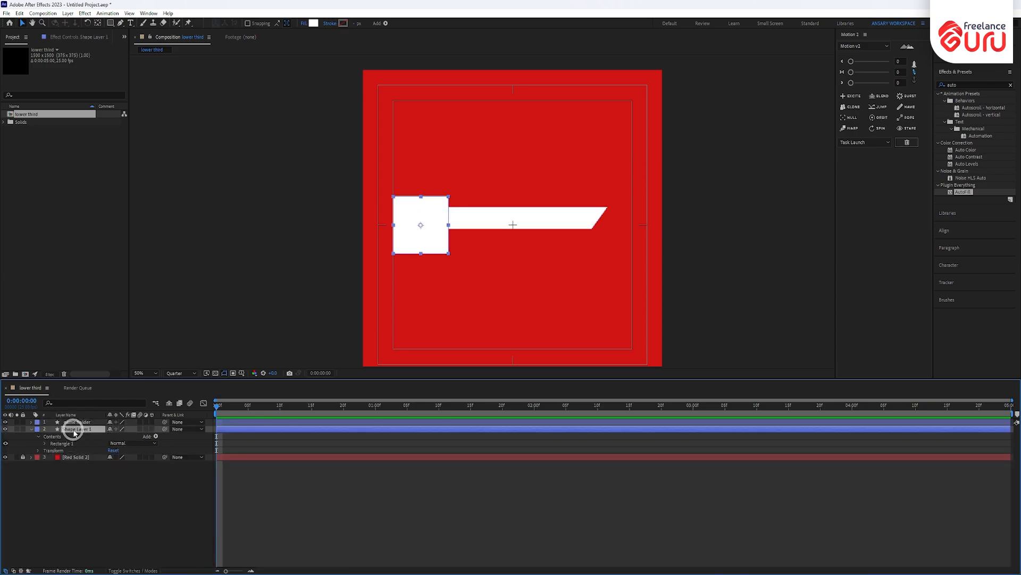
key("Return")
type("lo")
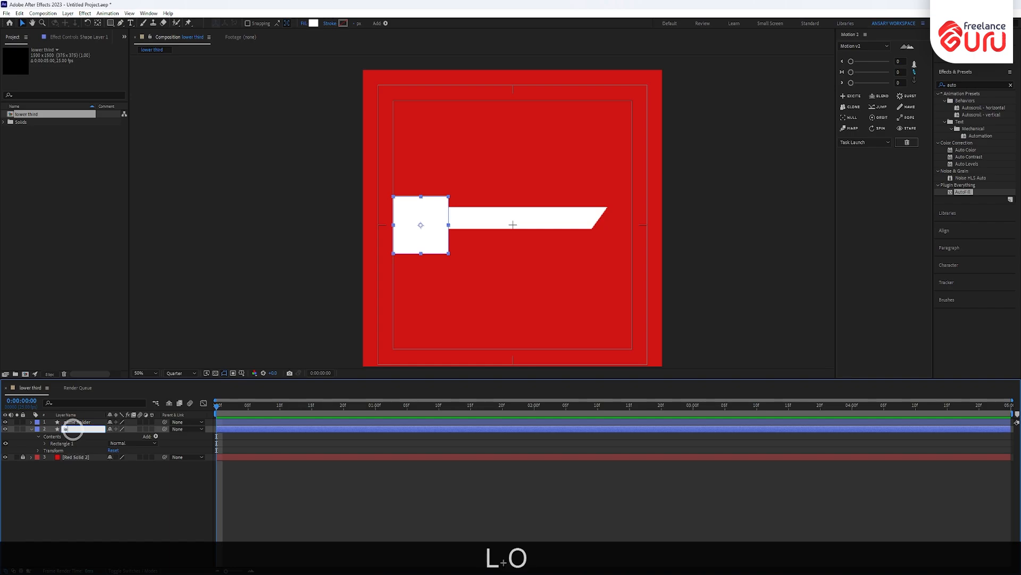
type("go holde")
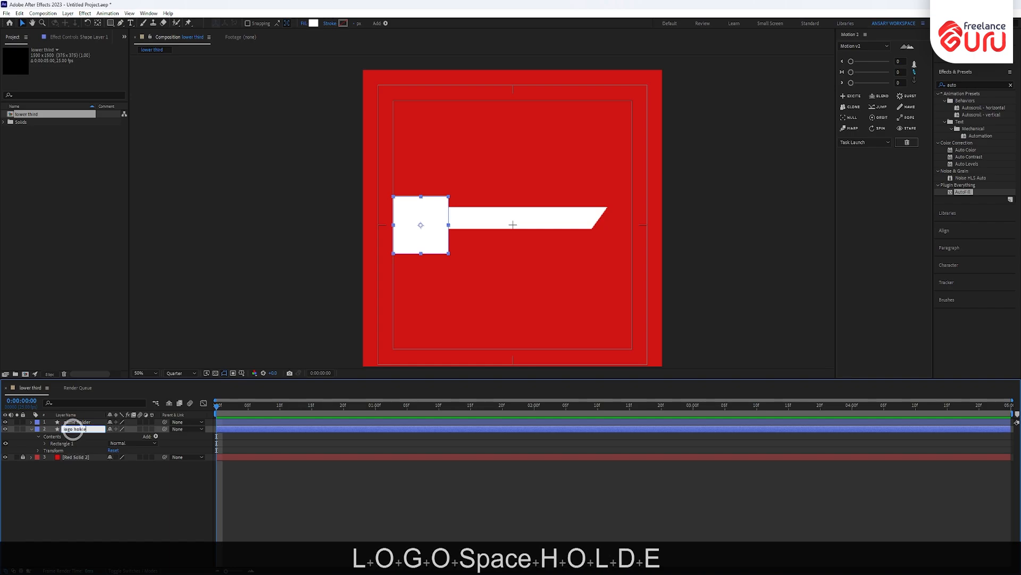
key("BackSpace")
key("BackSpace")
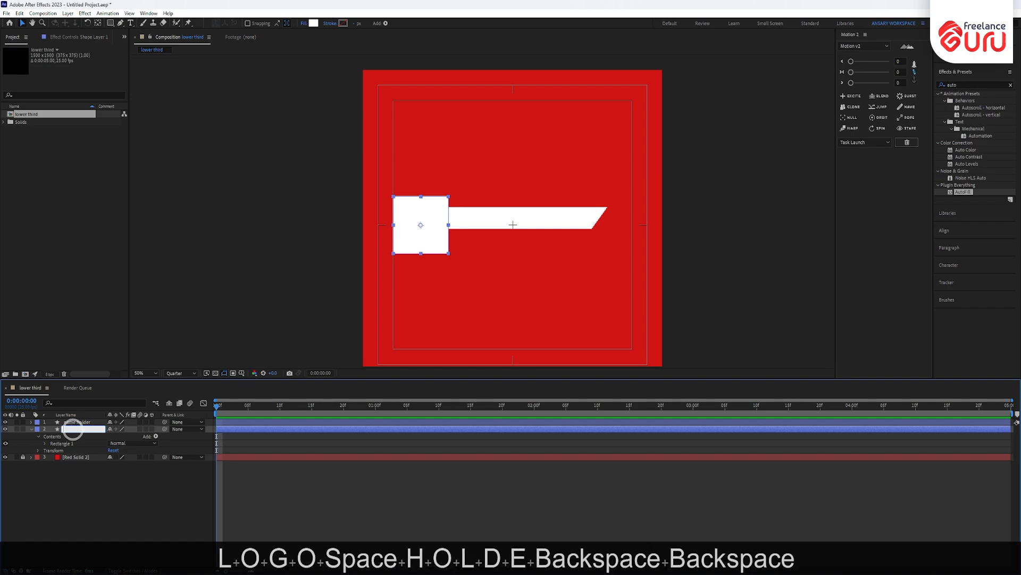
type("Title ")
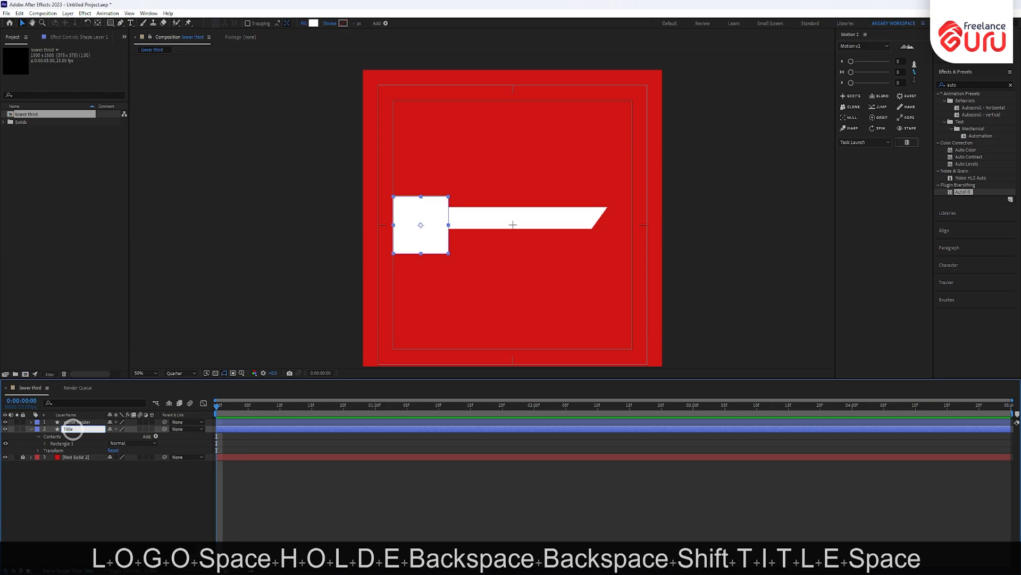
type("Holder")
key("Return")
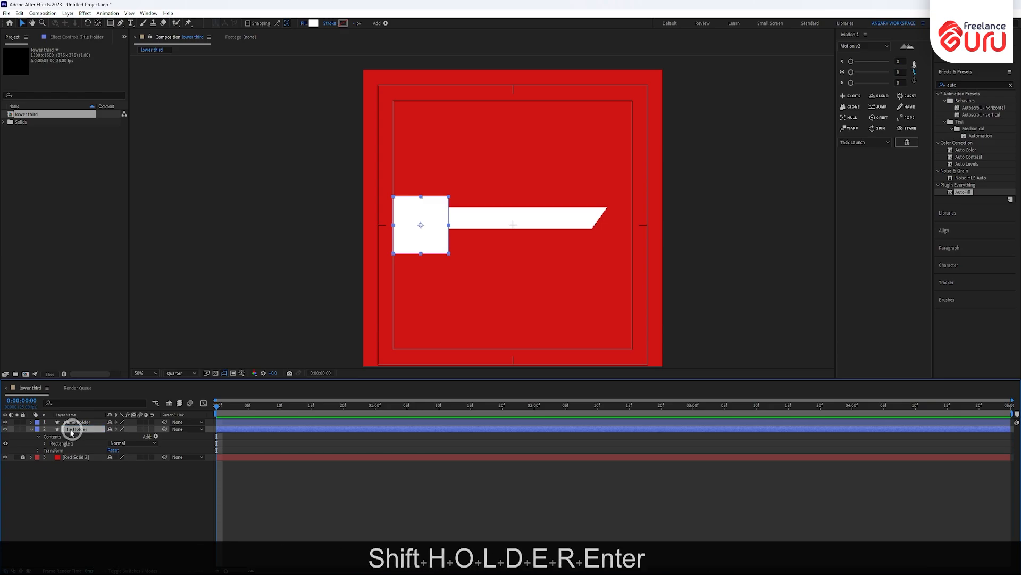
left_click(80, 422)
key("ctrl+bracketleft")
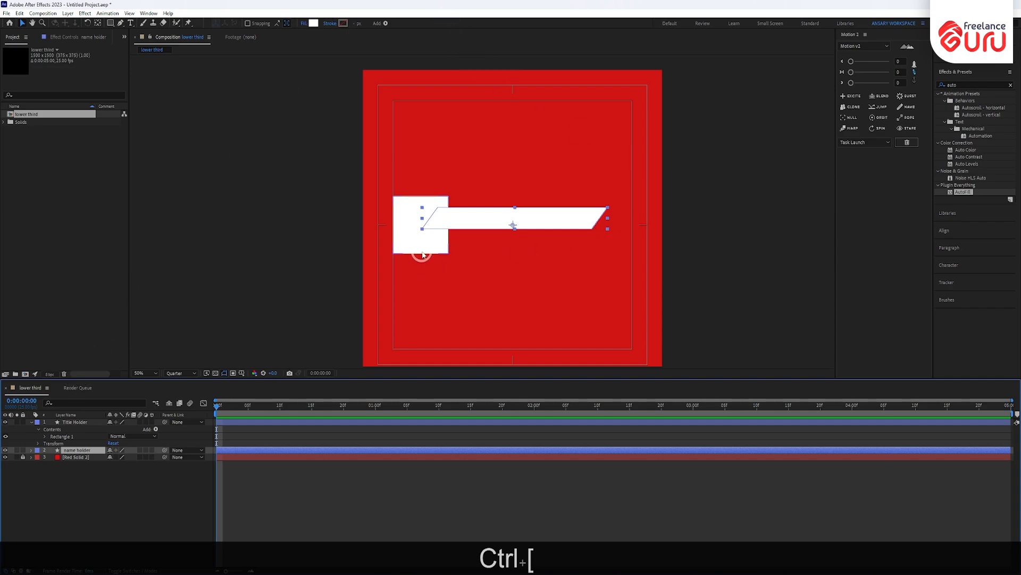
- Nudge the name holder bar slightly upward so it tucks behind the square
key("v")
left_click(417, 245)
left_click(533, 223)
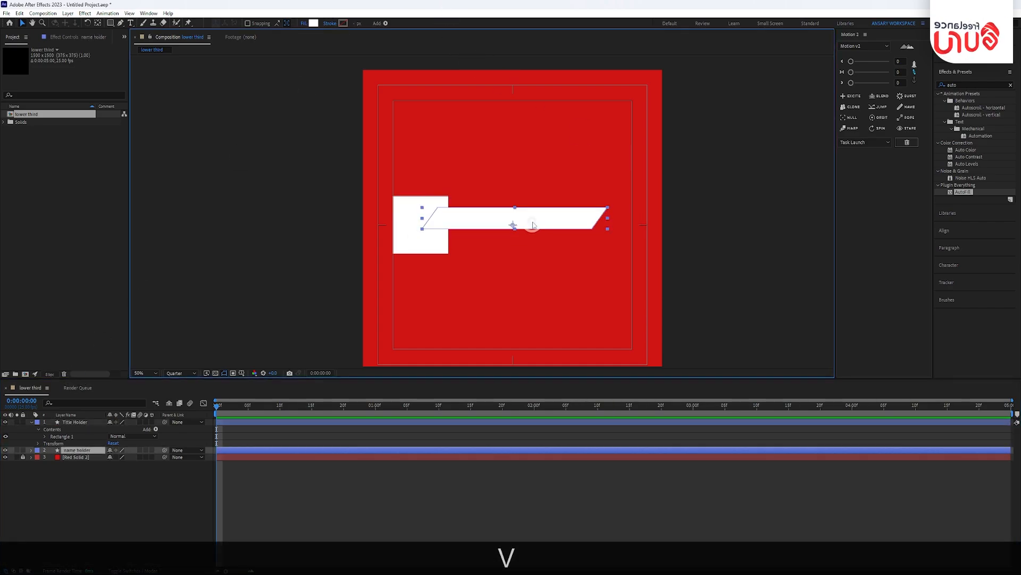
left_click(292, 278)
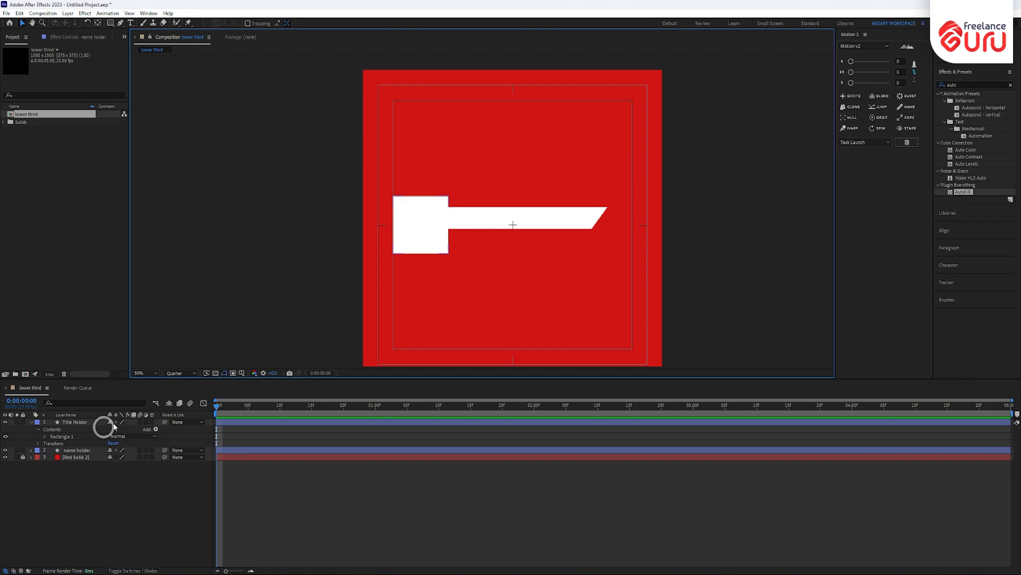
left_click(121, 24)
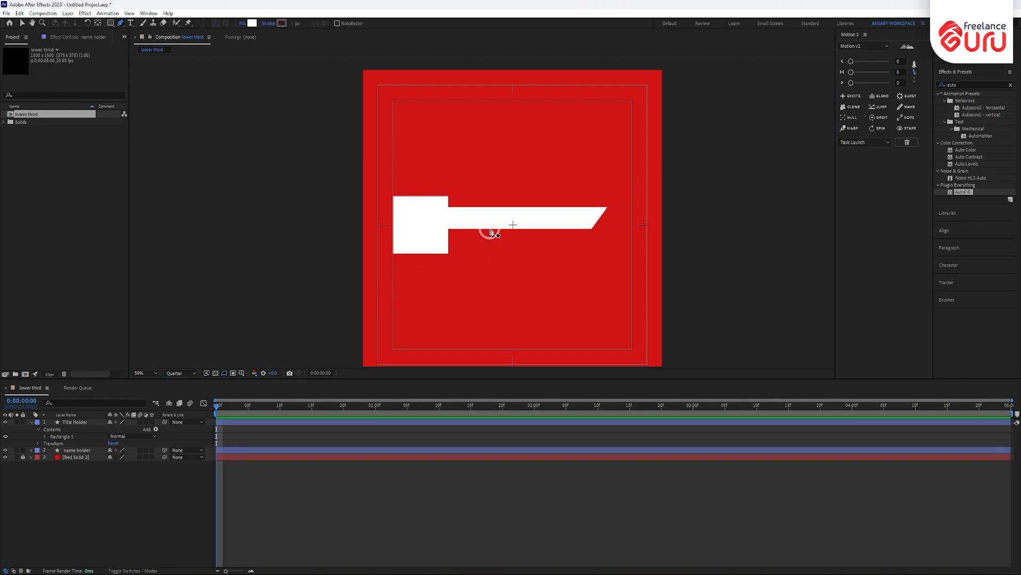
key("v")
left_click(520, 224)
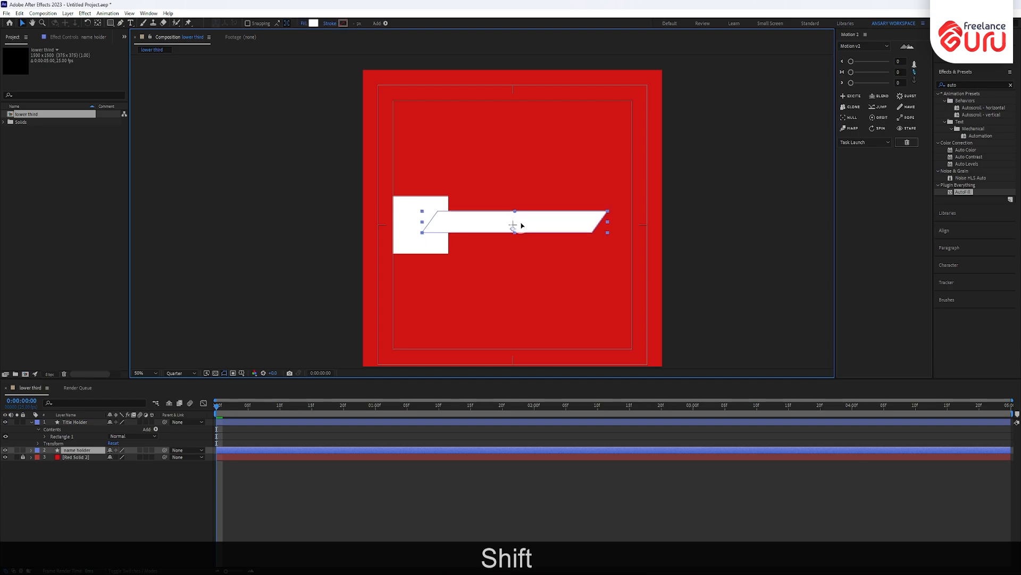
left_click_drag(521, 223, 521, 221)
left_click(751, 203)
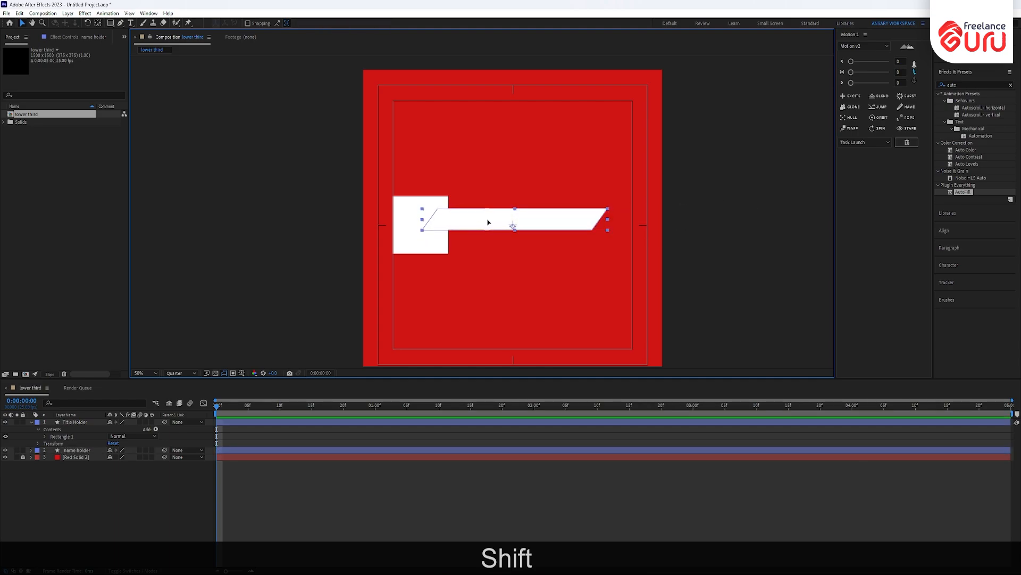
- Reveal the Position property of all three layers
left_click(488, 221)
scroll(489, 239, "up", 2)
scroll(488, 245, "down", 1)
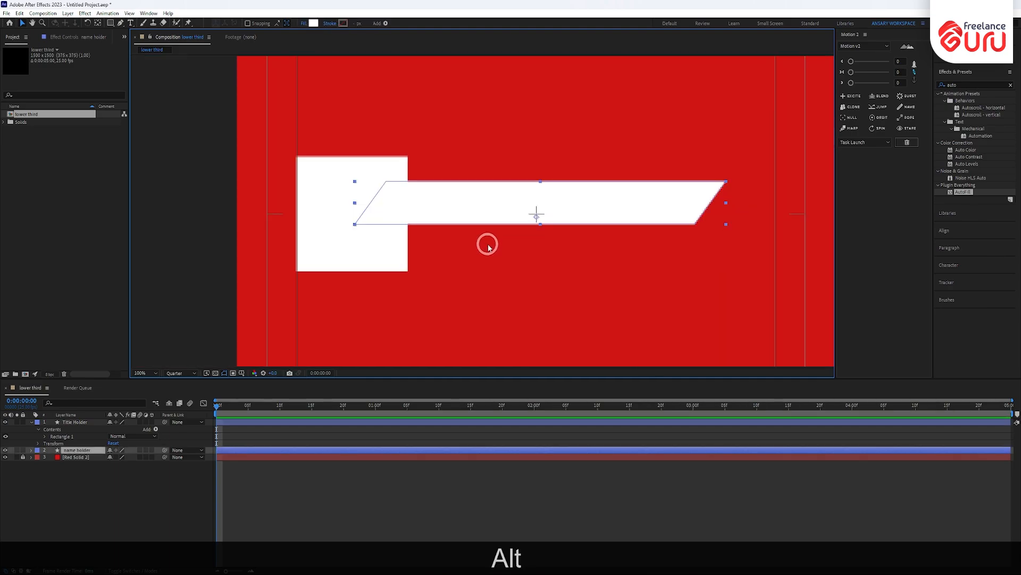
left_click(488, 245)
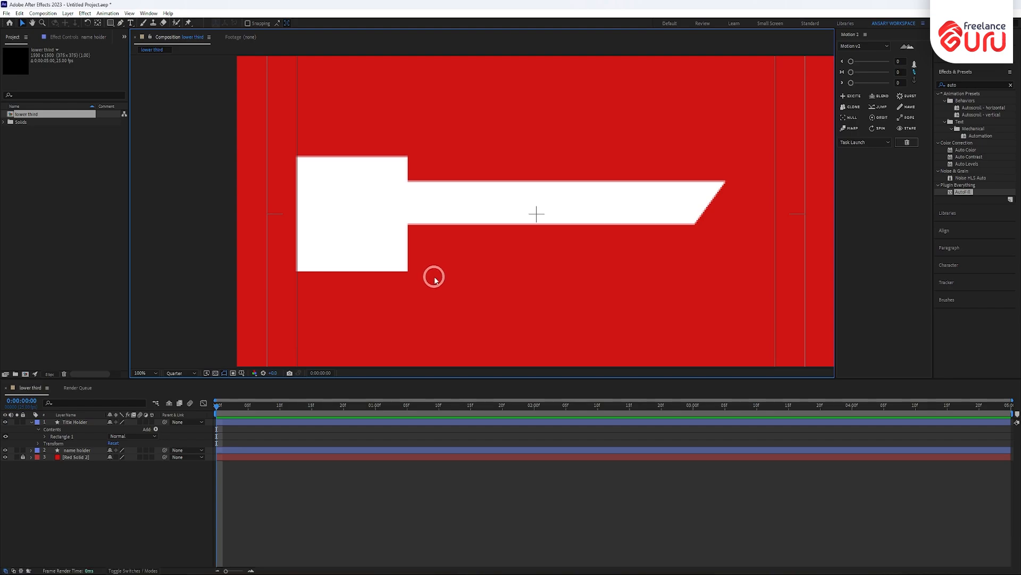
key("p")
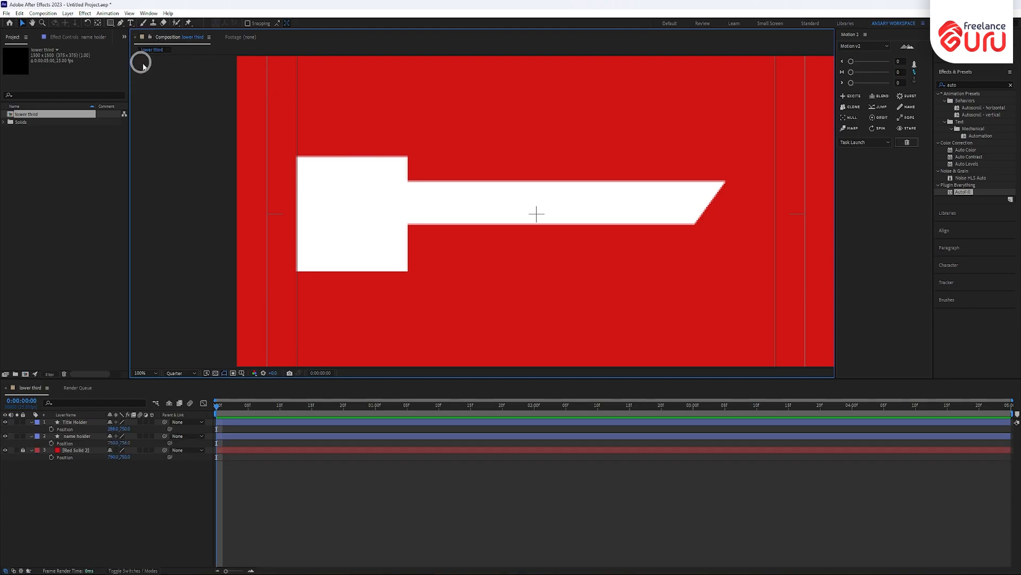
key("g")
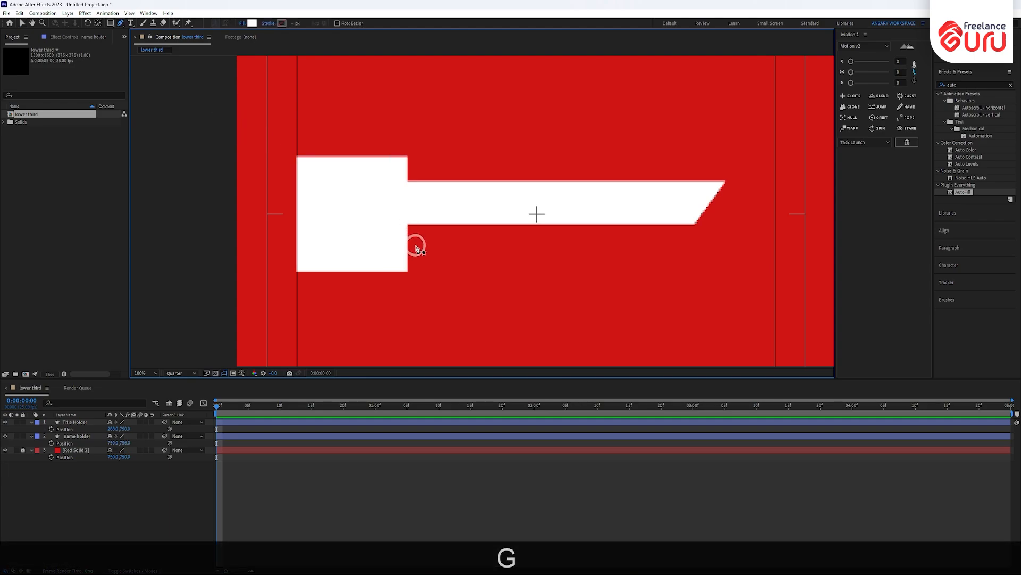
- Draw a no-fill horizontal line from the square's corner under the bar, with 16 px stroke
left_click(246, 24, "alt")
left_click(470, 268)
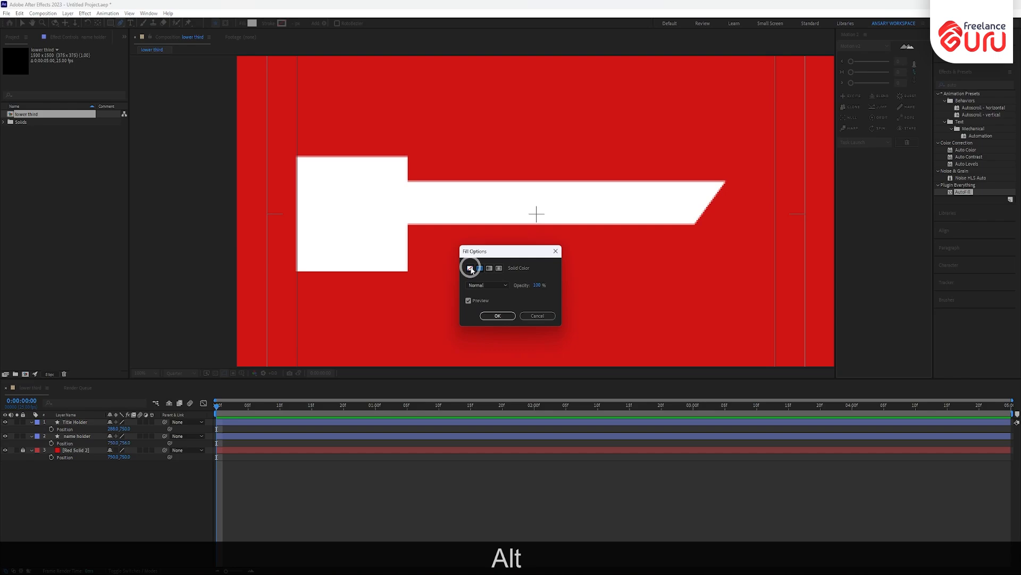
left_click(497, 316)
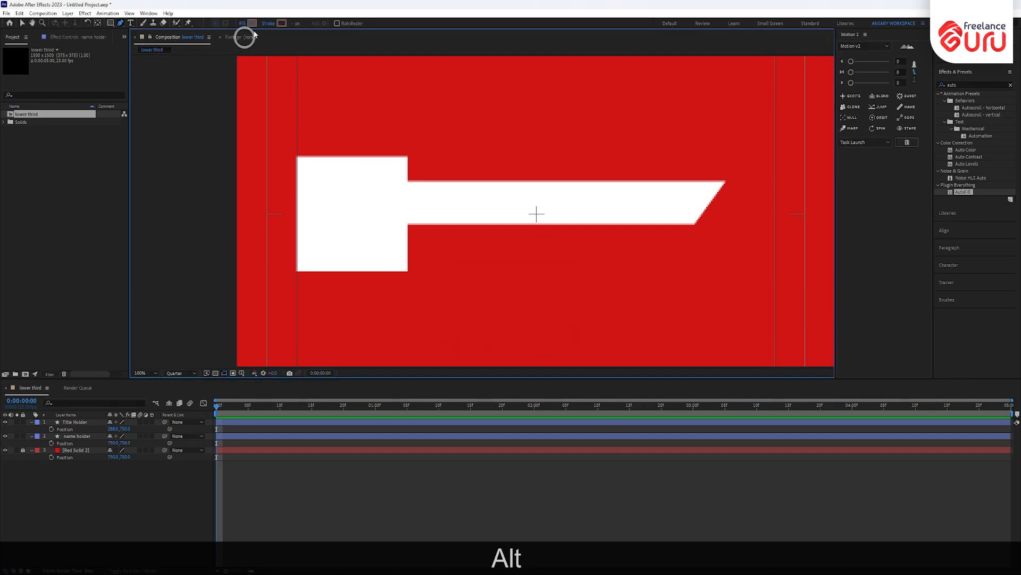
left_click(292, 23)
type("2")
key("Return")
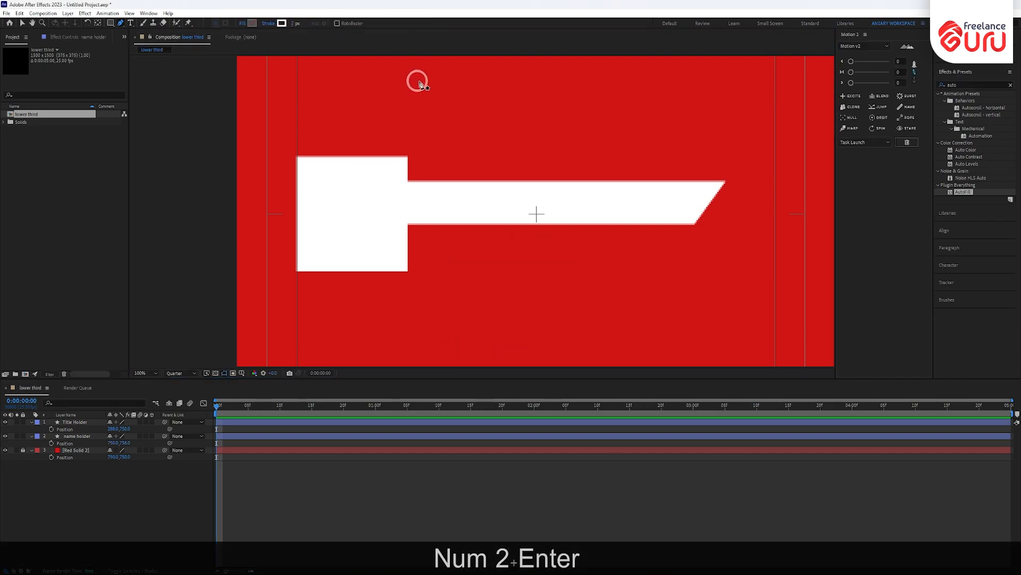
left_click(404, 246)
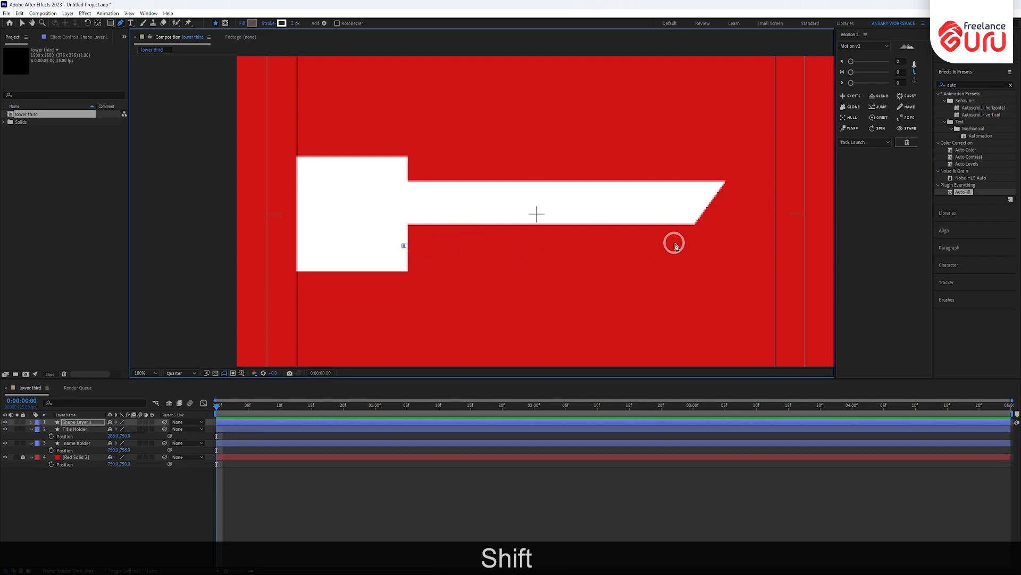
left_click(692, 246, "shift")
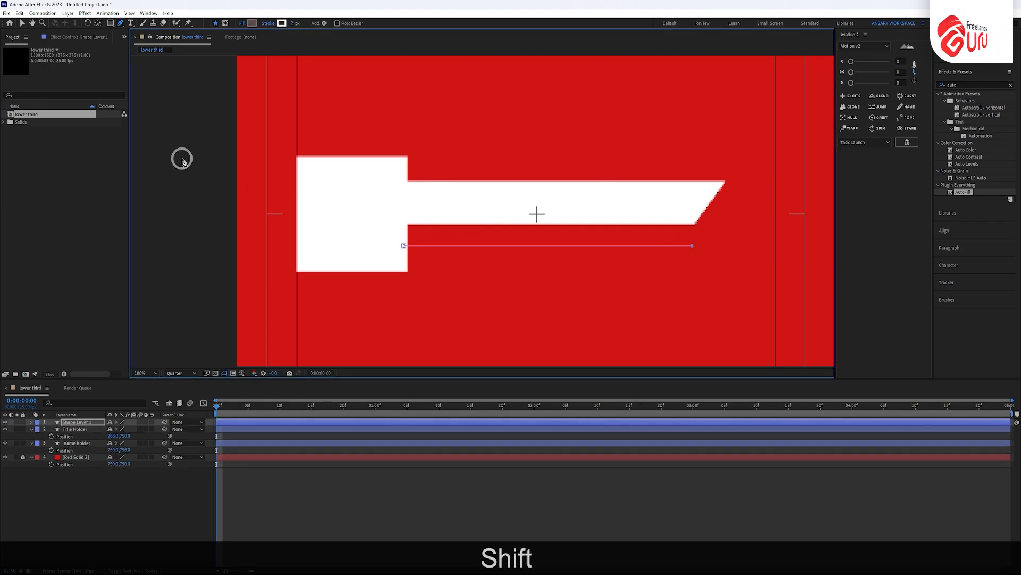
left_click_drag(293, 24, 303, 23)
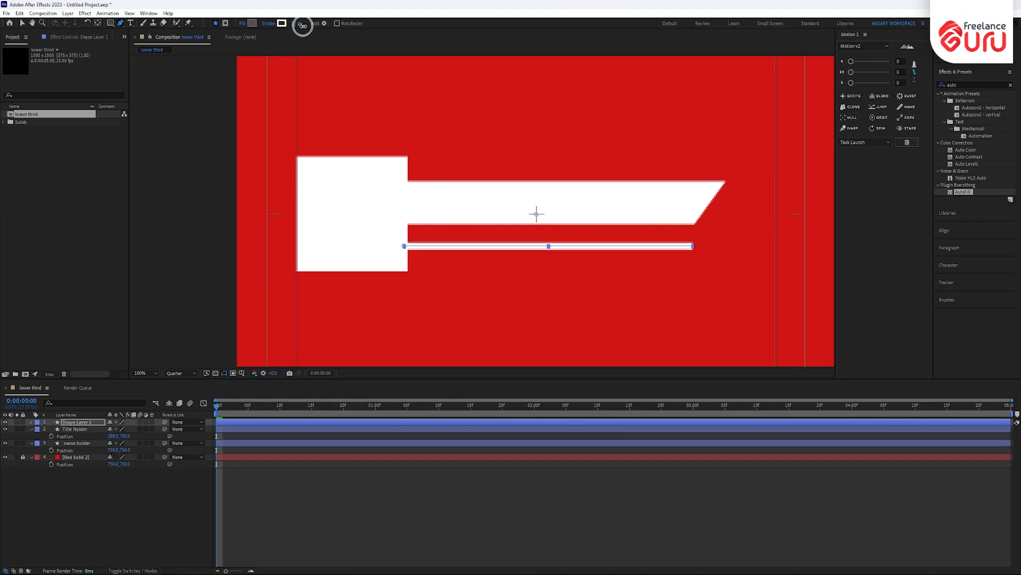
- Rename the new shape layer to 'line'
left_click(68, 423)
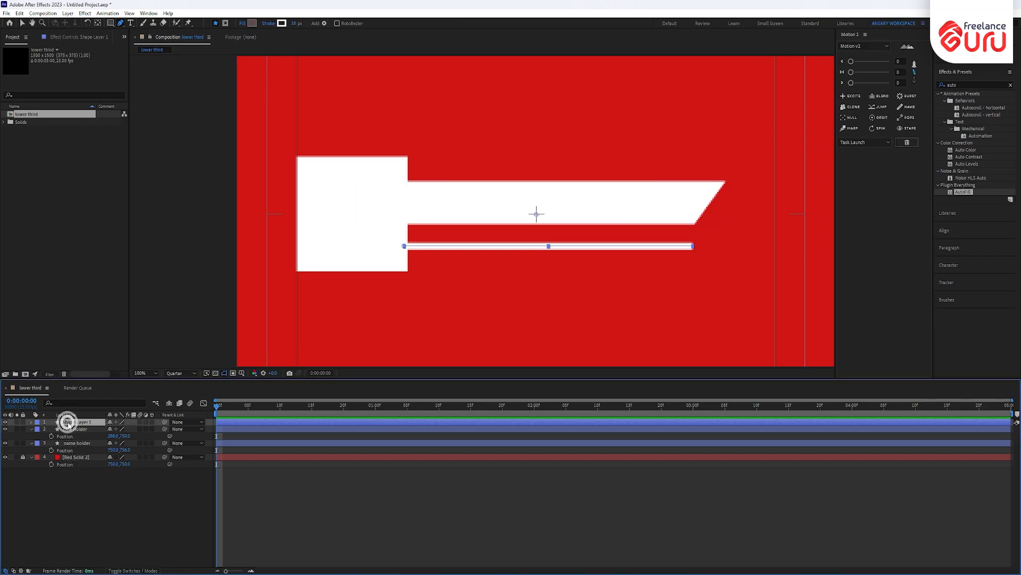
key("Return")
type("line")
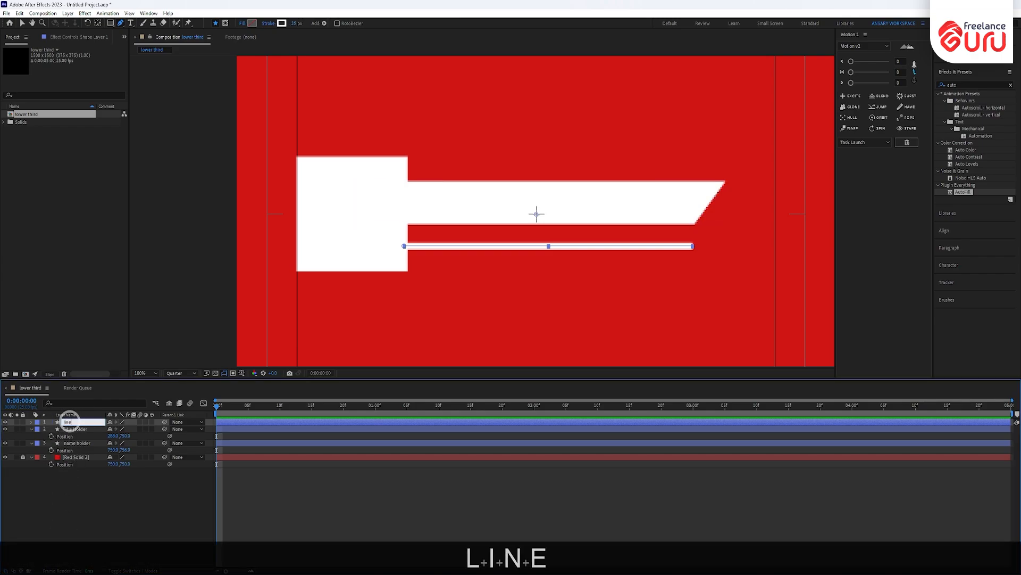
key("Return")
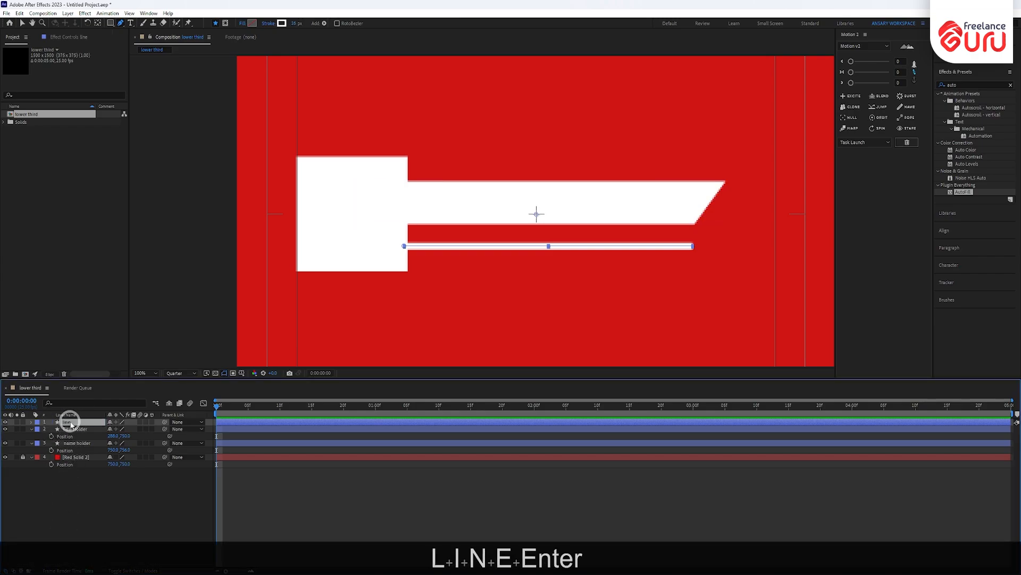
left_click(31, 422)
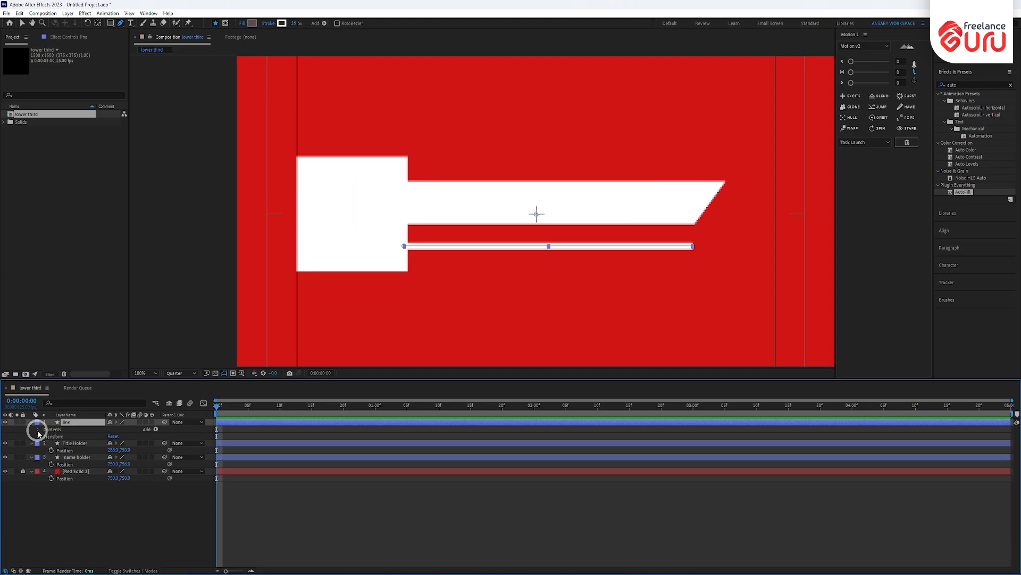
- Expand the line layer's Shape 1 group and its transform properties
left_click(37, 430)
left_click(44, 436)
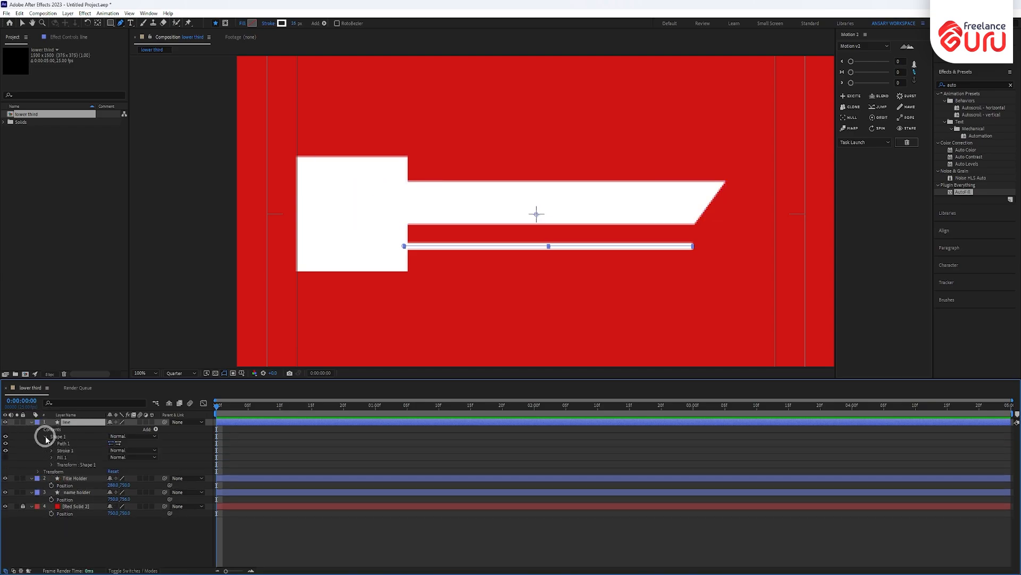
left_click(52, 465)
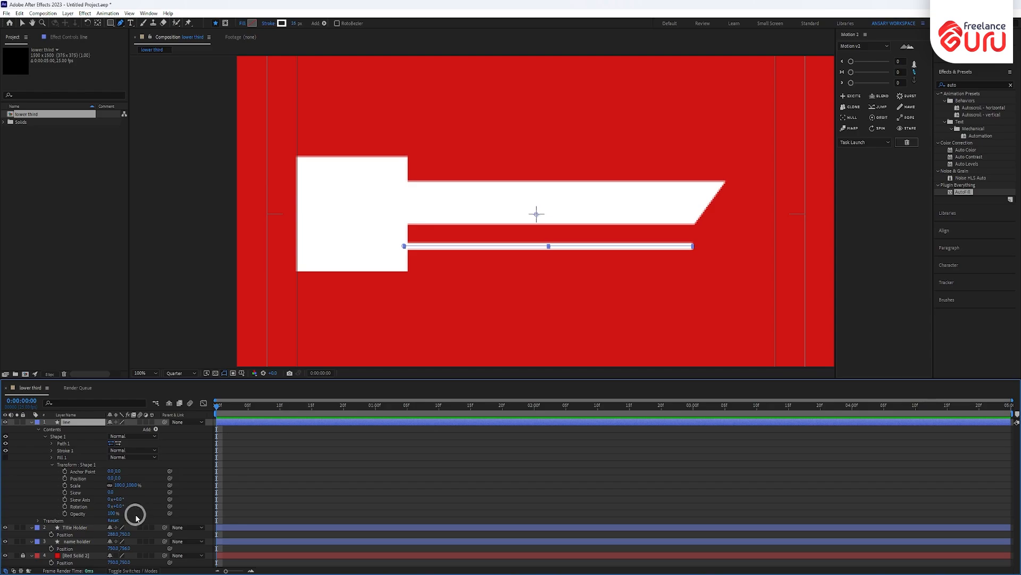
left_click(38, 520)
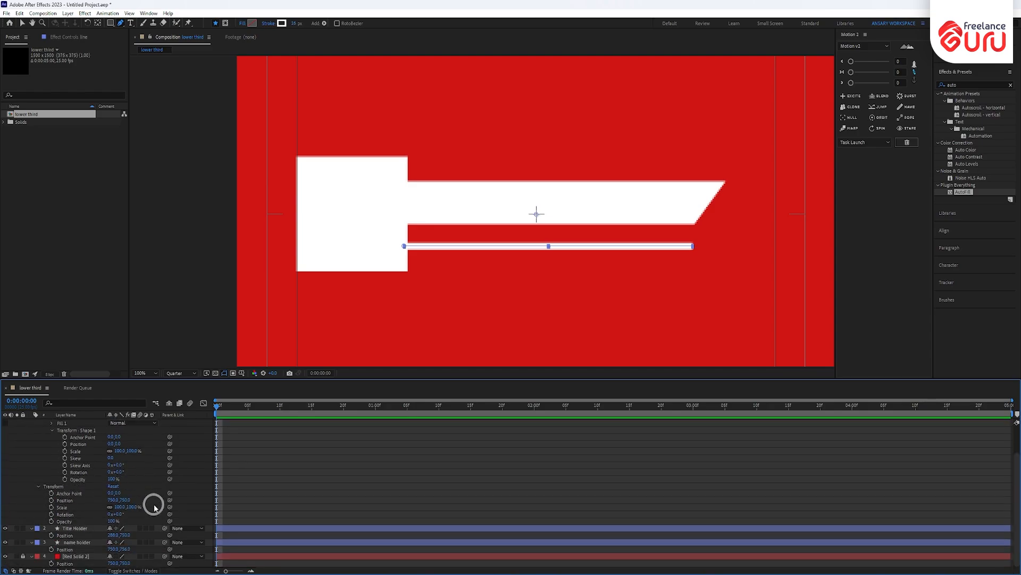
scroll(155, 508, "up", 2)
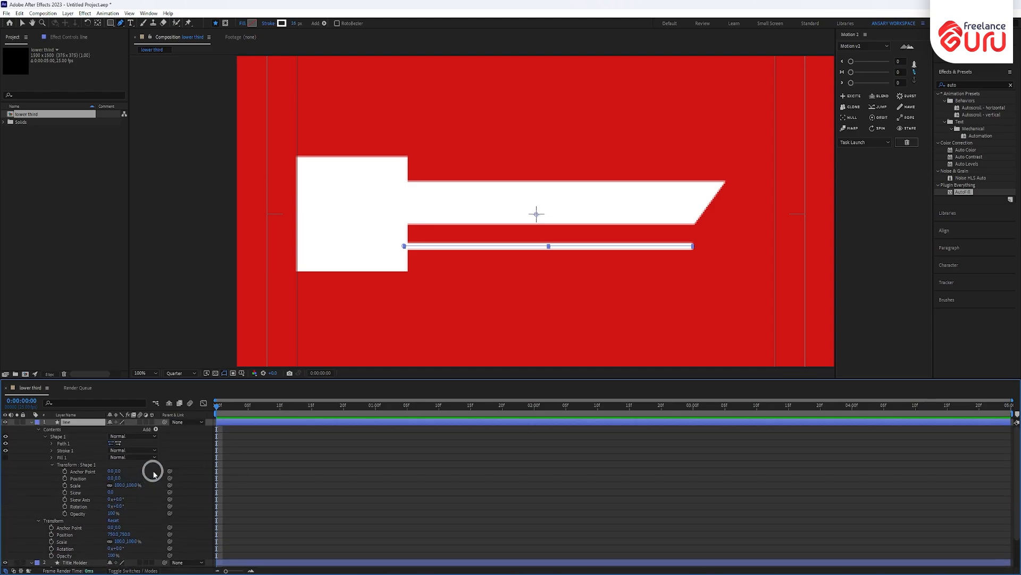
- Add Trim Paths to the line, check its End value, then undo it with Ctrl+Z
left_click(156, 429)
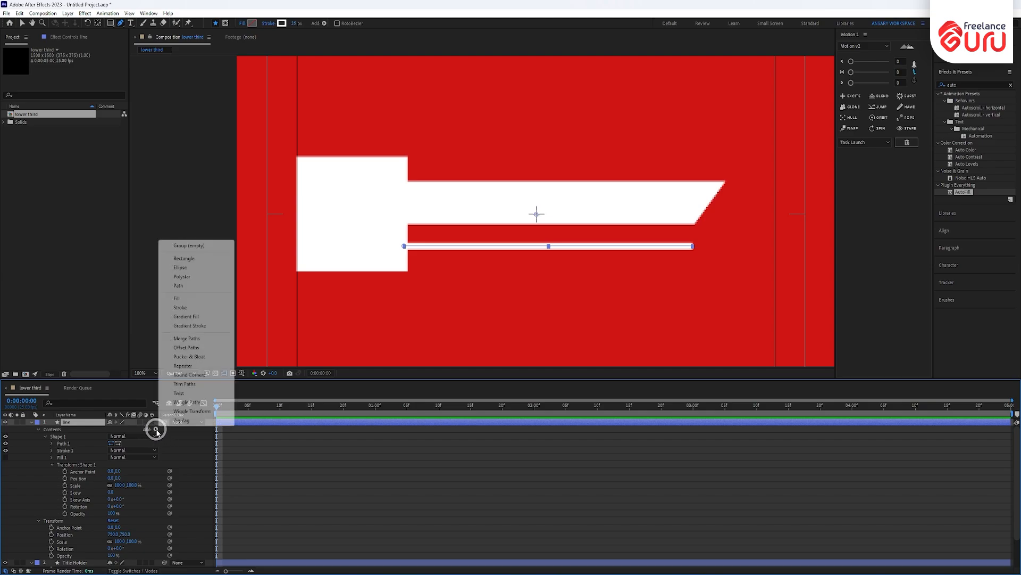
left_click(194, 386)
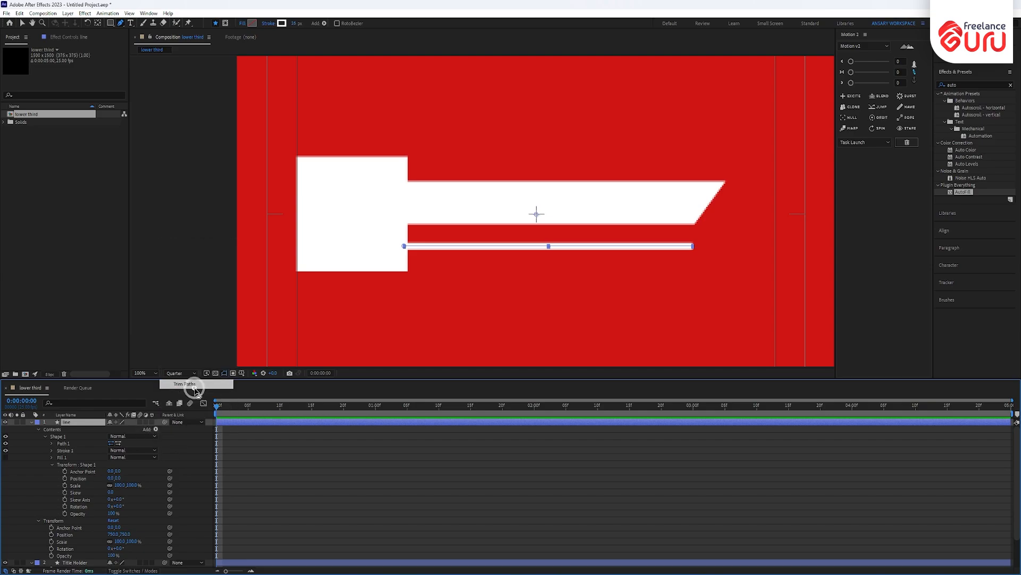
scroll(107, 498, "down", 1)
left_click(45, 500)
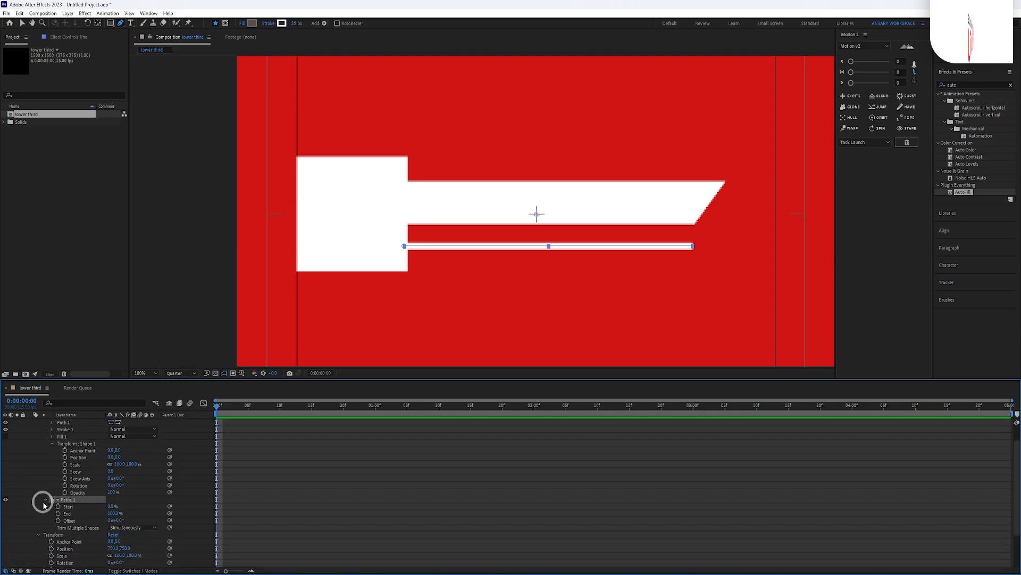
left_click(112, 513)
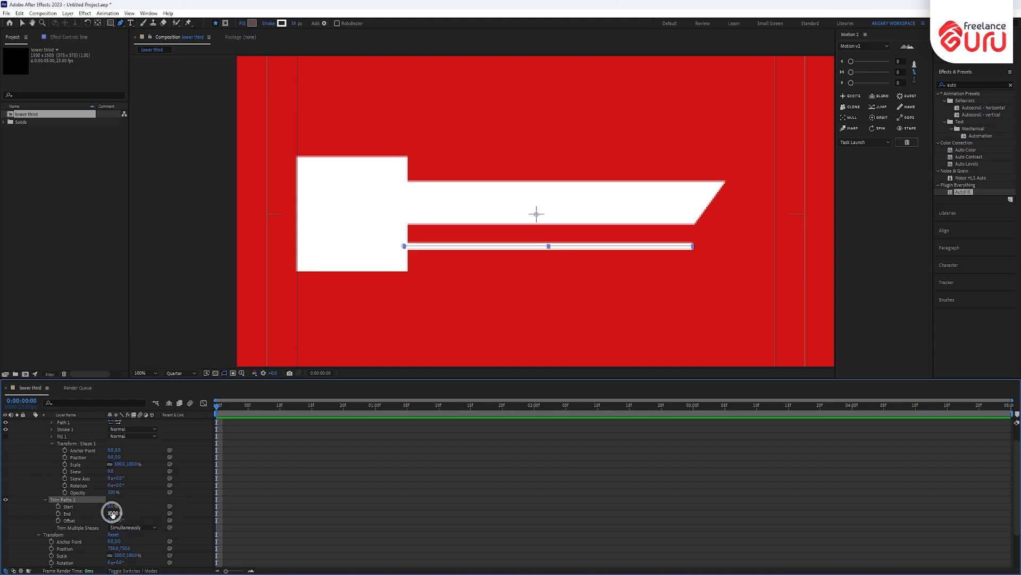
key("ctrl+z")
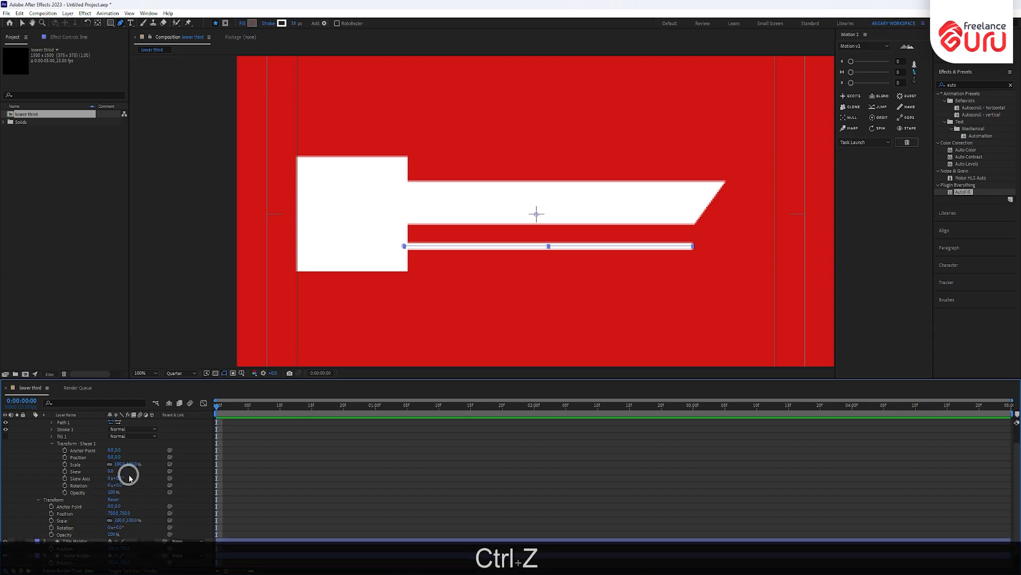
- Add dashes to the line's Stroke 1 and adjust its miter limit
left_click(51, 430)
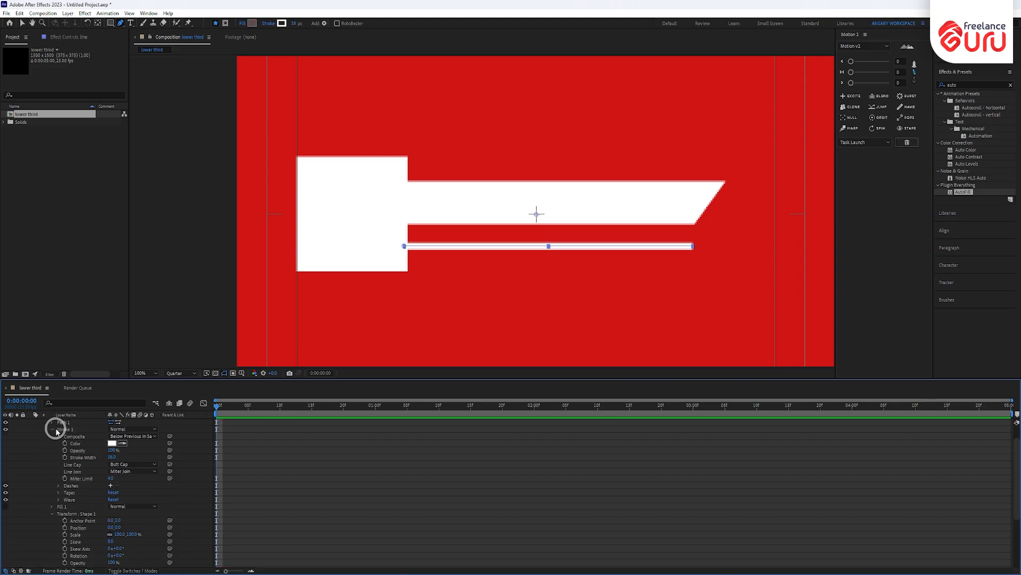
left_click(111, 487)
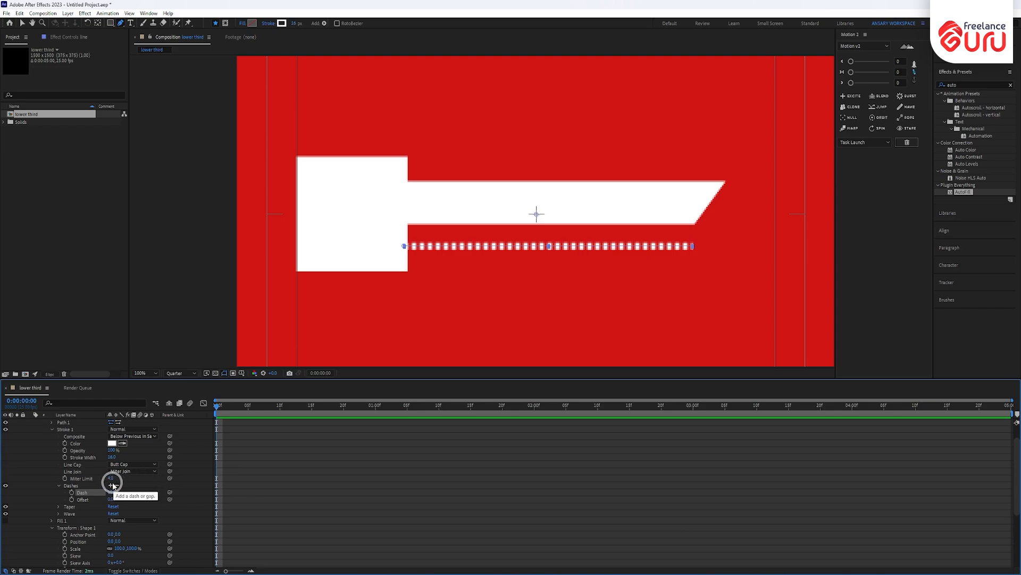
left_click_drag(109, 478, 137, 480)
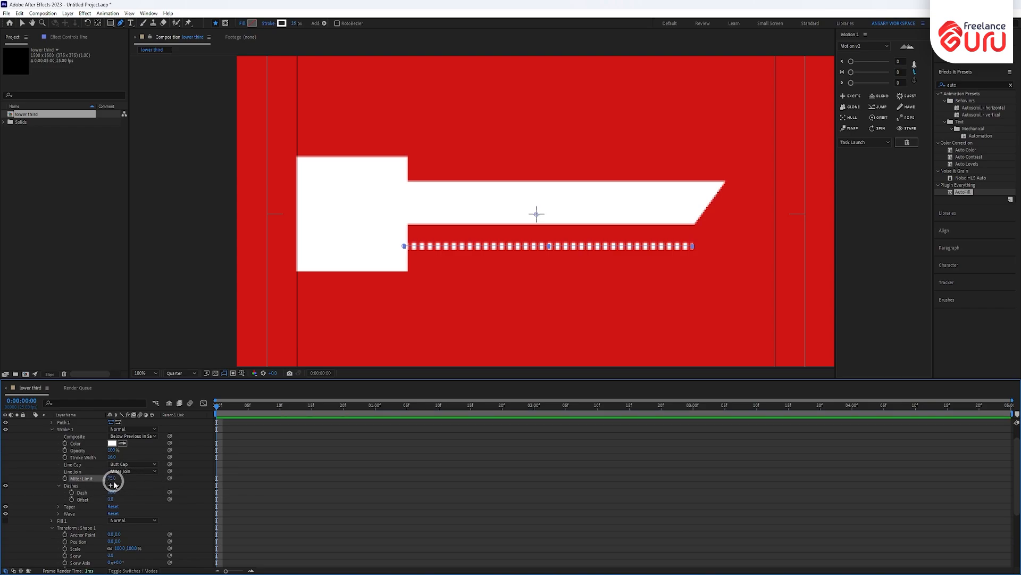
left_click(112, 478)
type("5")
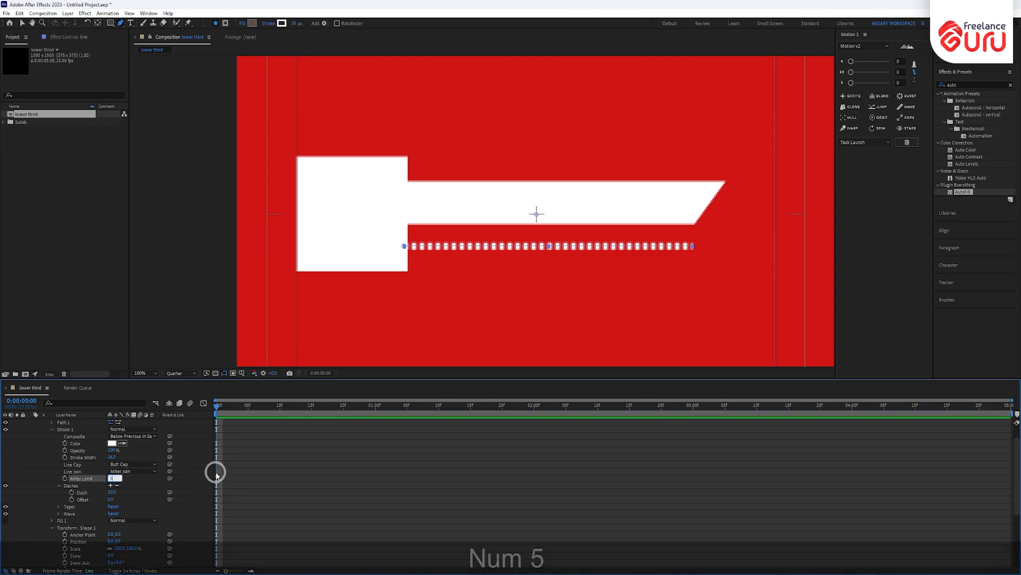
key("Return")
- Set Line Cap to Round Cap, miter limit to 4, and Dash to 42
left_click(136, 463)
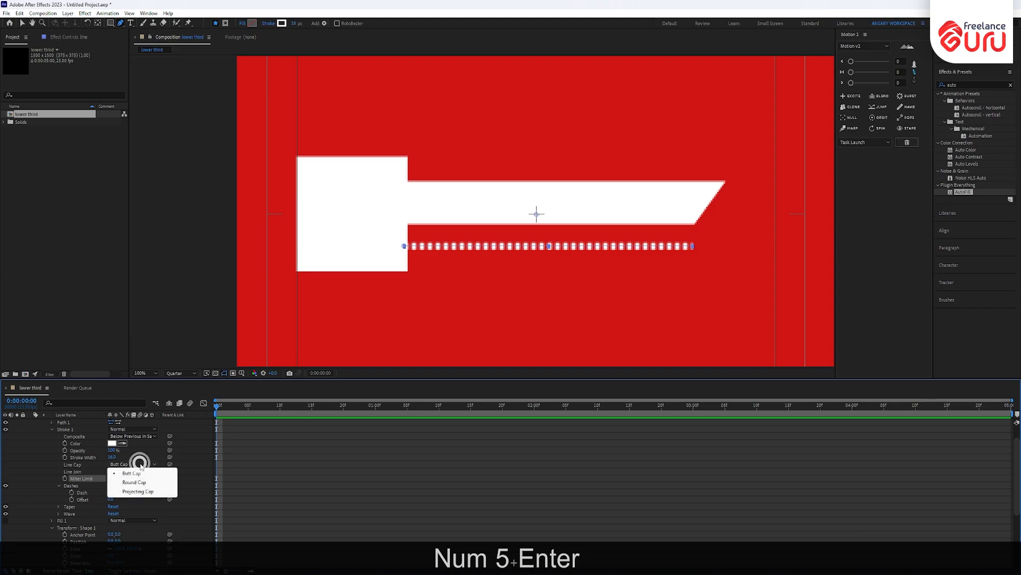
left_click(139, 482)
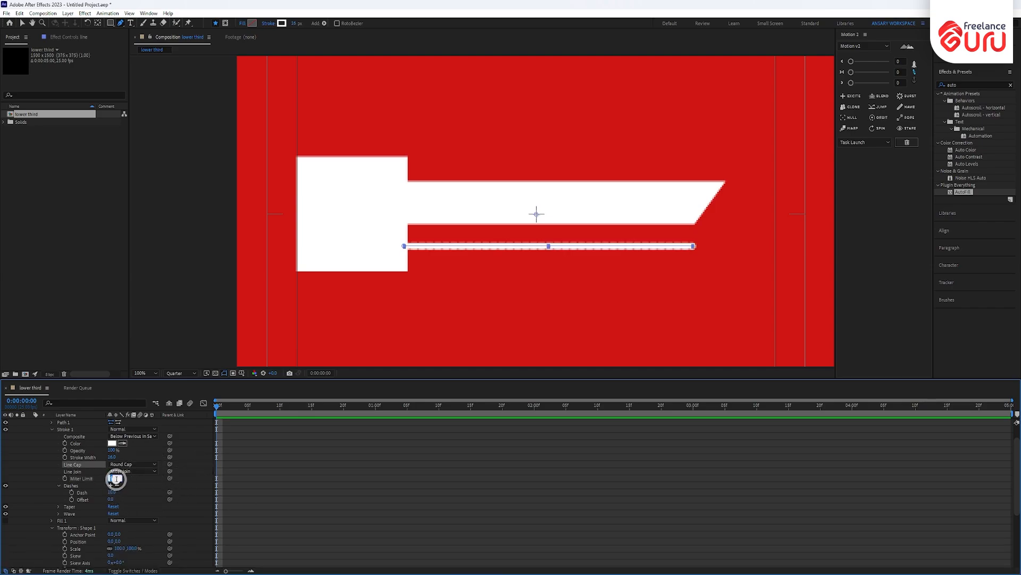
type("4")
key("Return")
left_click(112, 498)
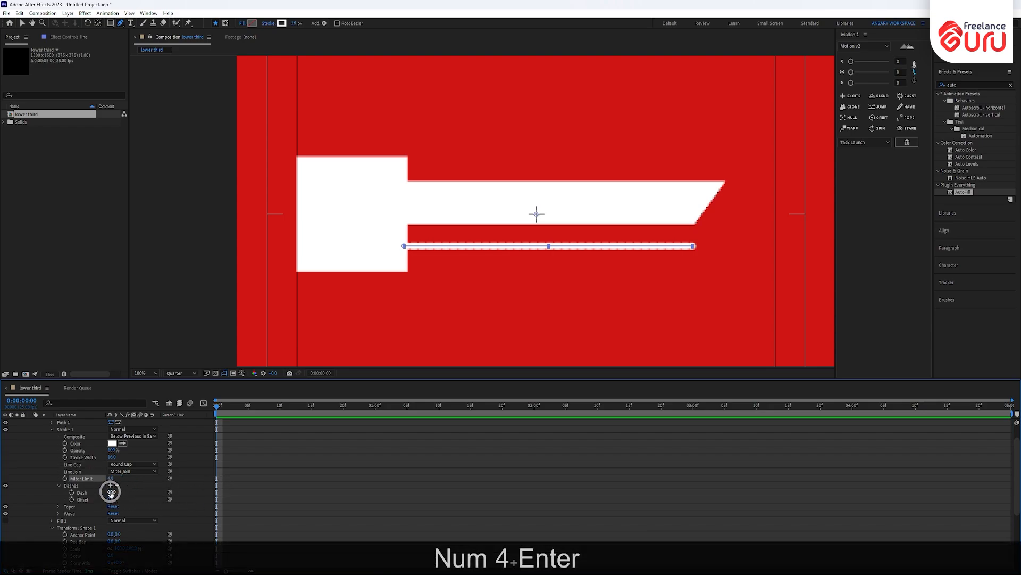
left_click_drag(110, 492, 125, 491)
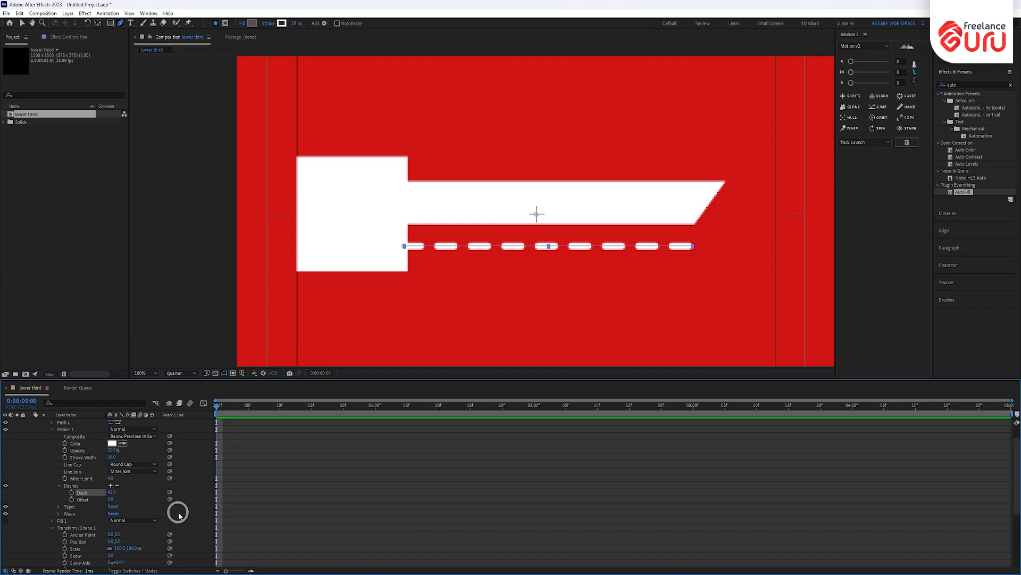
scroll(170, 500, "down", 4)
scroll(164, 497, "up", 5)
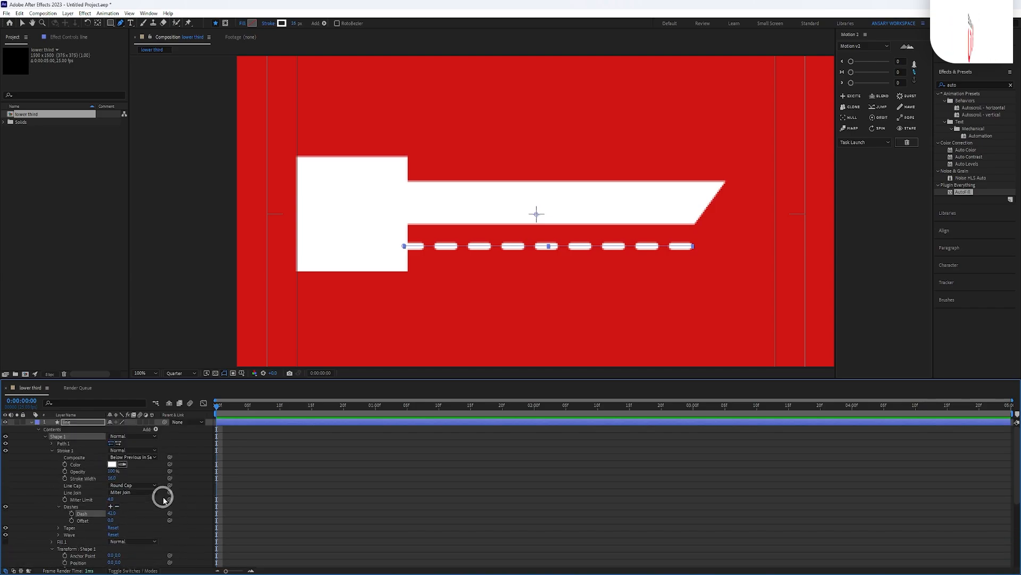
- Collapse the Stroke, Transform and Shape 1 groups, then add Trim Paths to the line
left_click(51, 450)
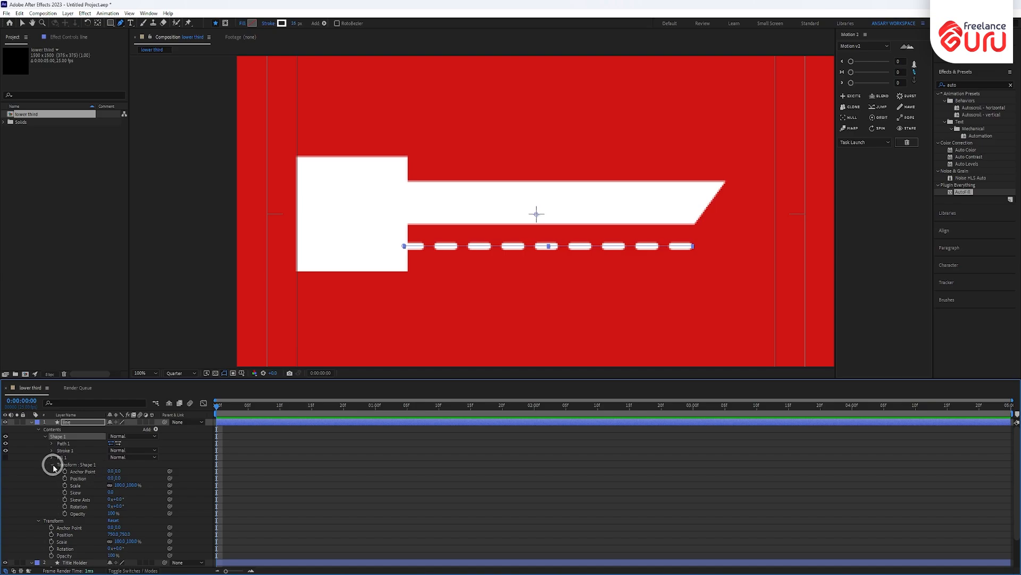
left_click(52, 465)
left_click(39, 471)
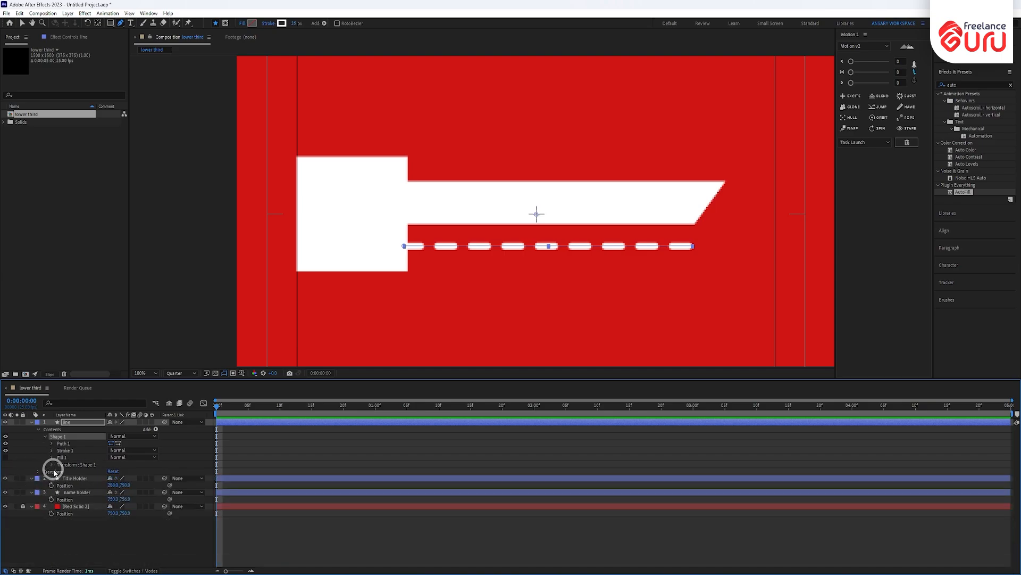
left_click(46, 437)
left_click(175, 437)
left_click(160, 430)
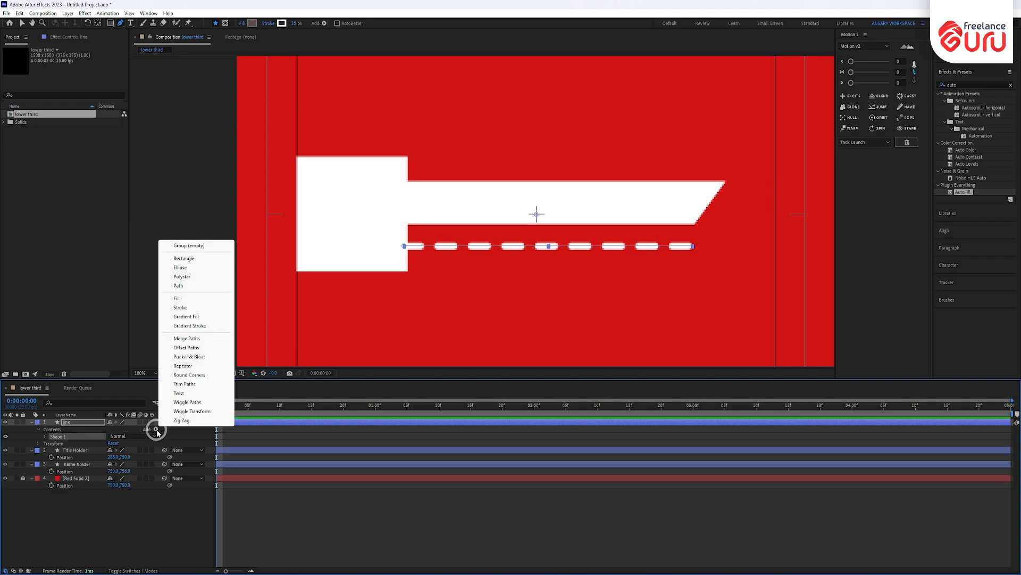
left_click(186, 385)
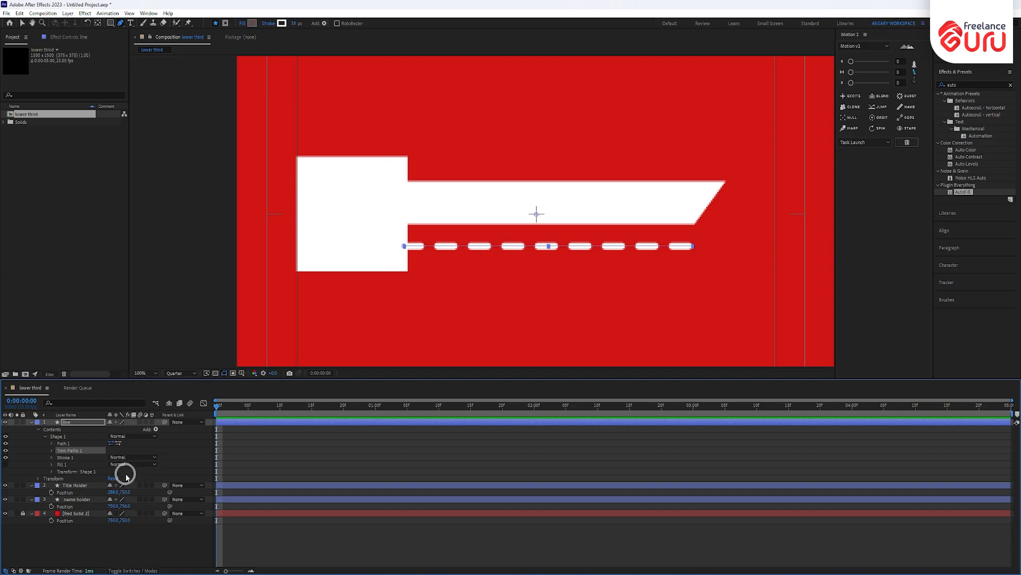
- Raise the dashed line toward the white bar and nudge the name bar slightly down
key("v")
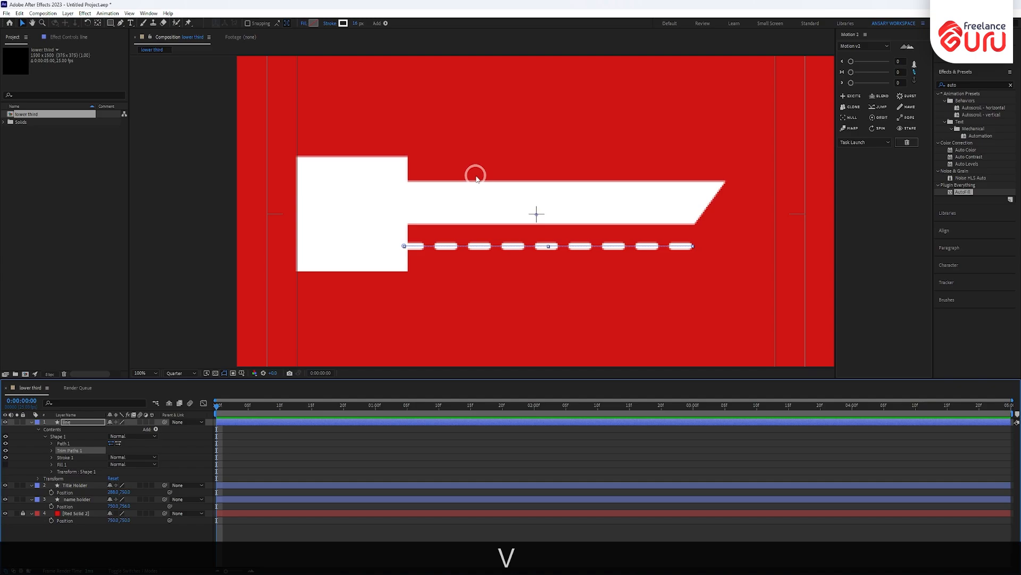
mouse_move(461, 246)
left_mouse_down()
mouse_move(458, 233)
mouse_move(461, 240)
left_mouse_up()
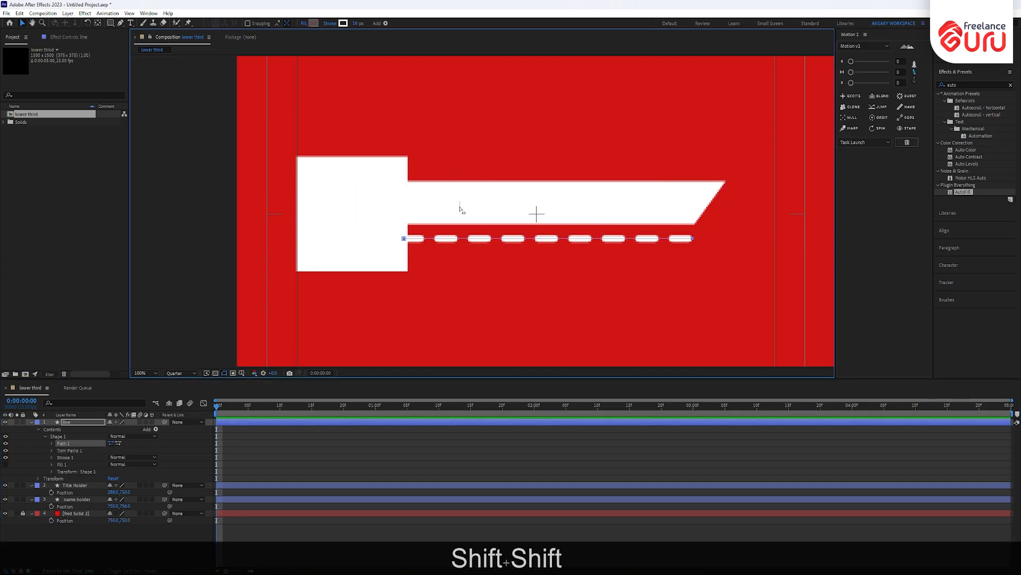
left_click_drag(479, 204, 480, 206)
left_click(530, 196)
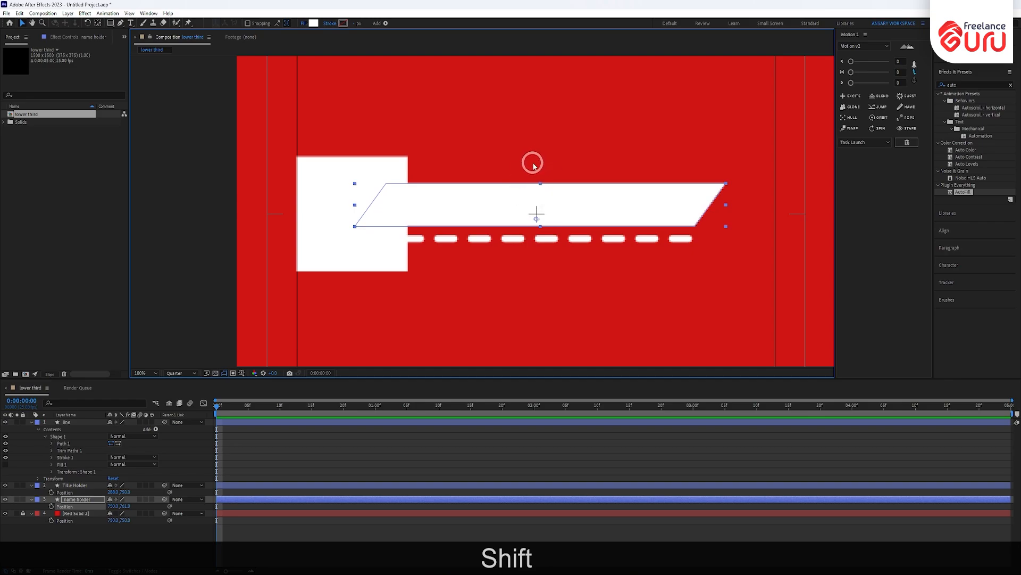
scroll(515, 184, "down", 2)
scroll(513, 185, "up", 2)
scroll(509, 193, "down", 2)
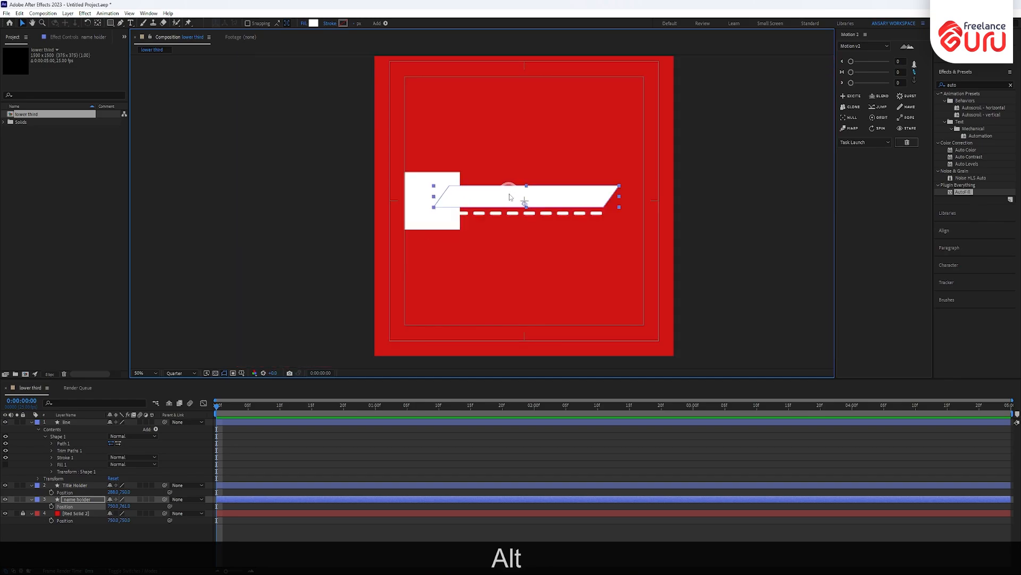
left_click(674, 174)
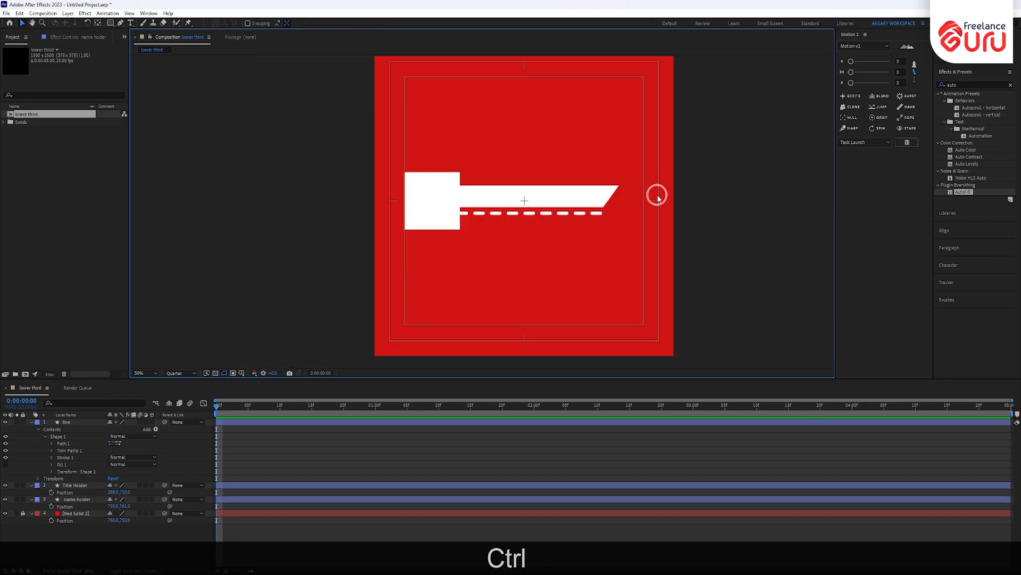
key("ctrl+t")
- Create a new text layer containing a capital M
left_click(467, 280)
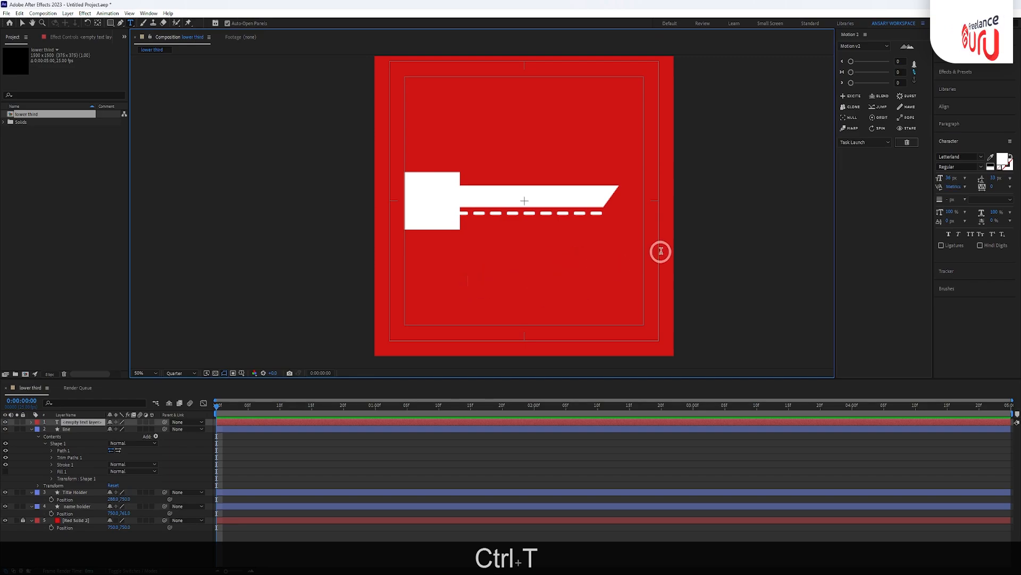
key("shift")
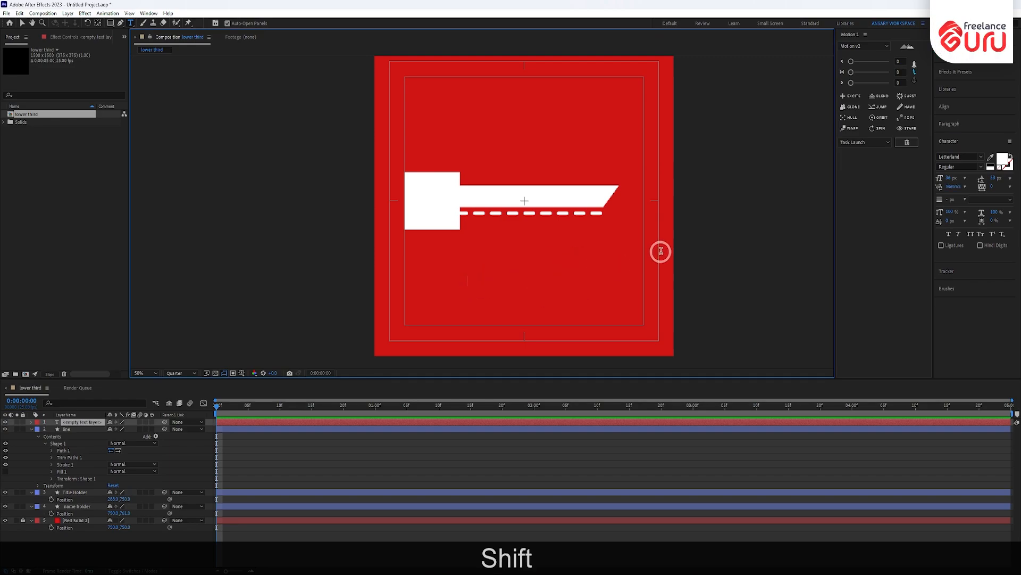
type("M")
left_click(23, 23)
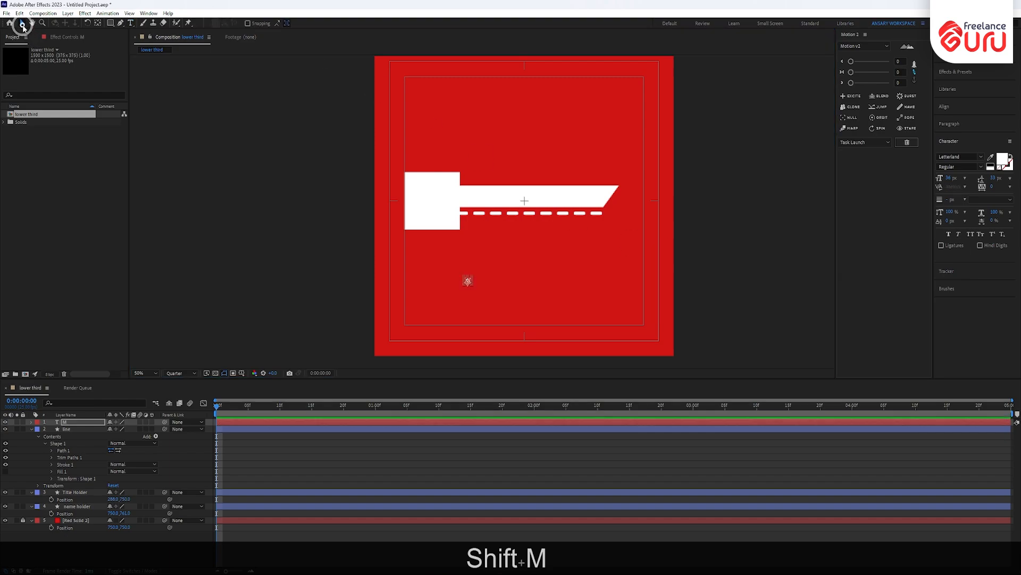
- Colour the M bright red and enlarge it to 186 px
left_click(991, 166)
left_click(1003, 159)
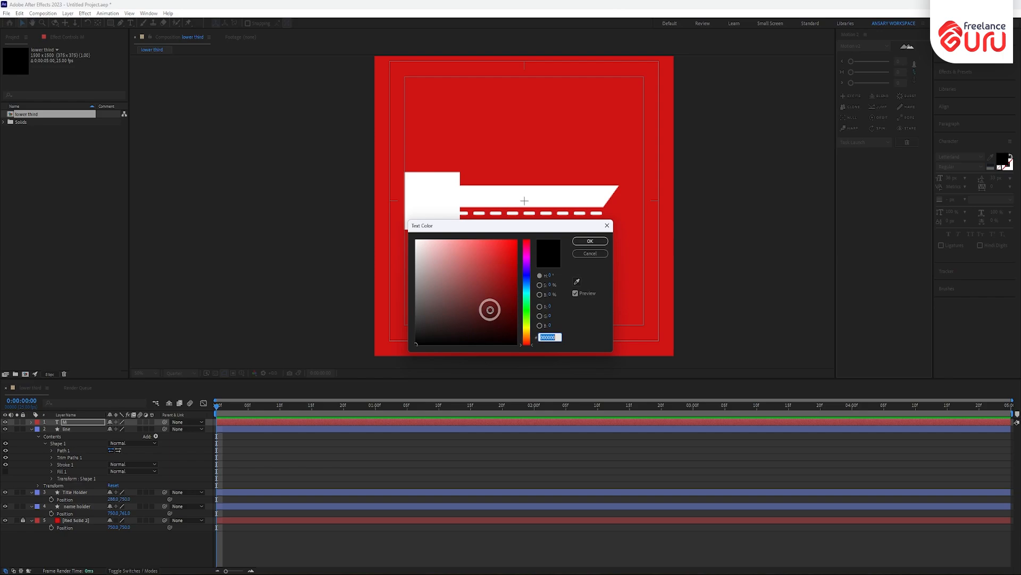
left_click_drag(515, 257, 515, 240)
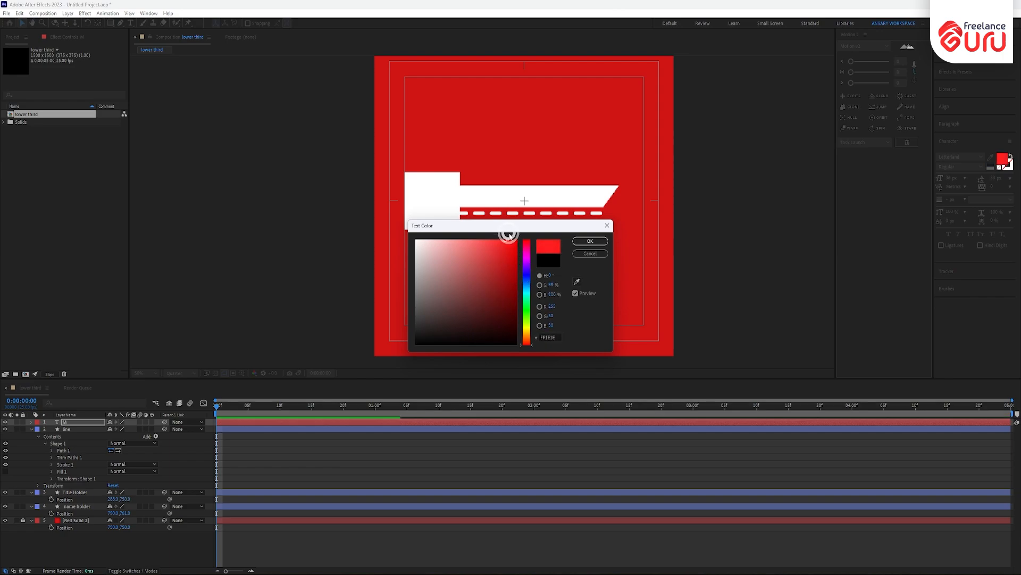
left_click(590, 241)
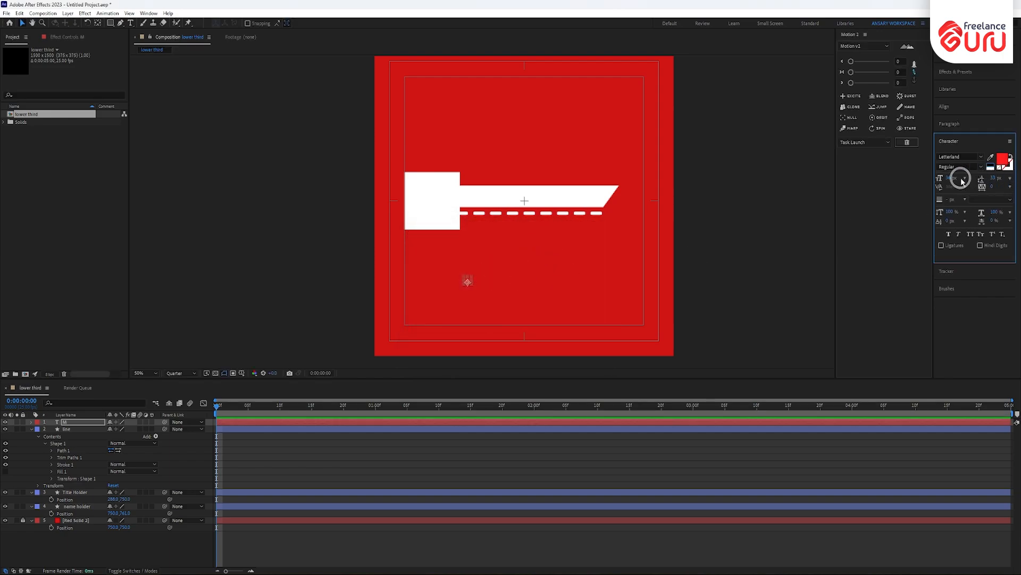
left_click_drag(948, 180, 1008, 169)
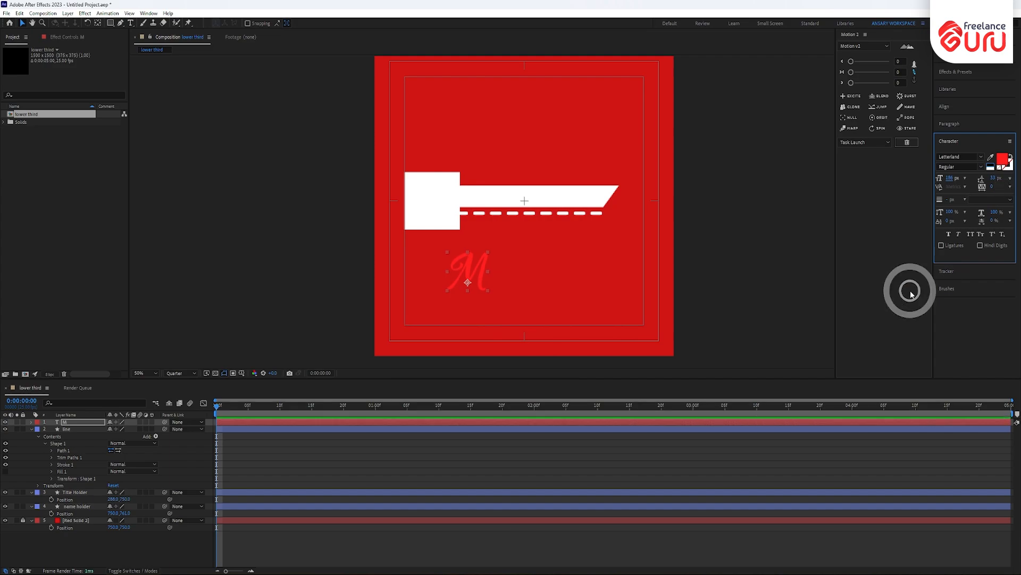
- Change the M's font to RohnRounded-BlackItalic
left_click(980, 156)
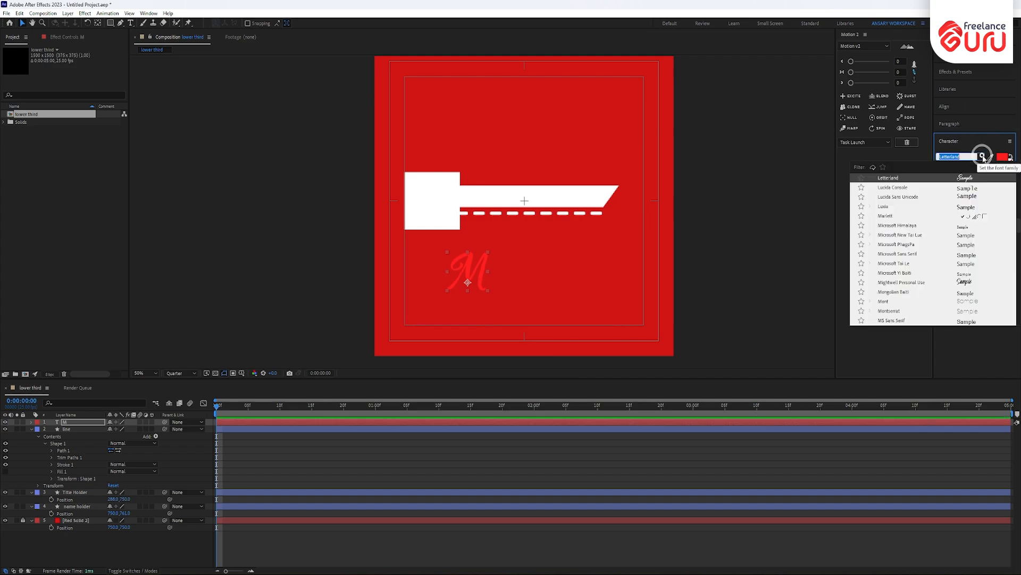
scroll(973, 293, "down", 6)
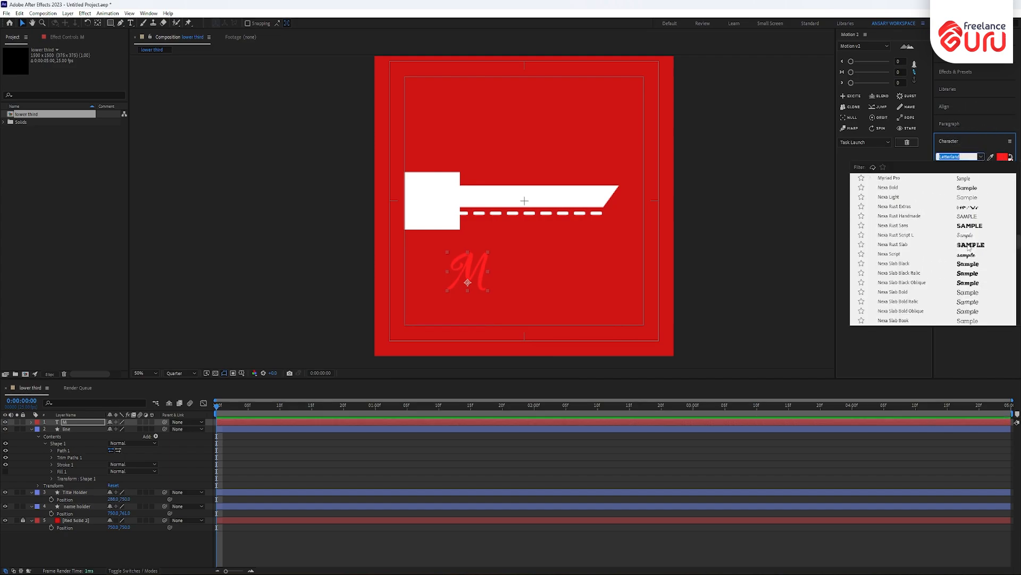
left_click(969, 244)
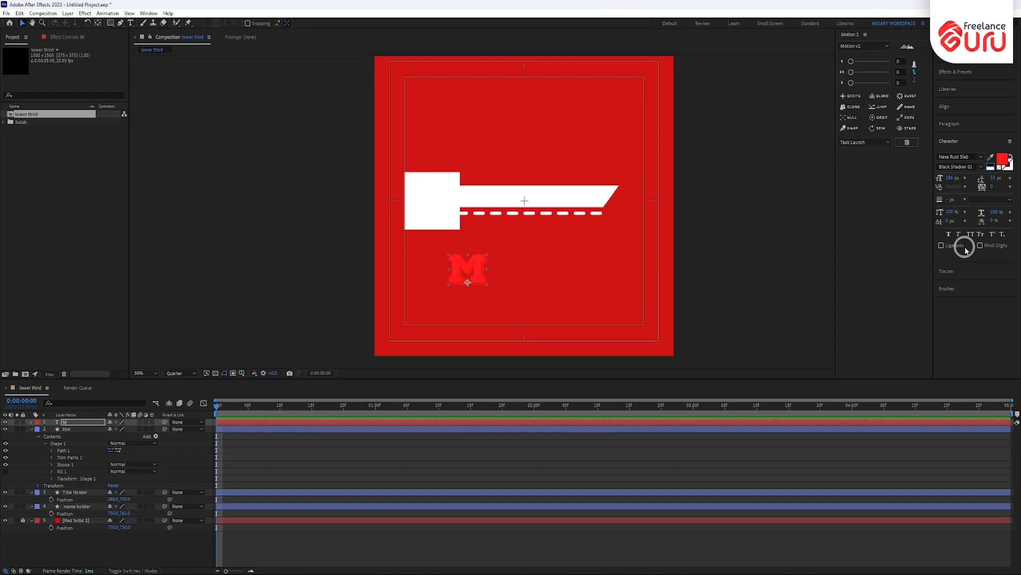
left_click(982, 157)
scroll(982, 287, "down", 3)
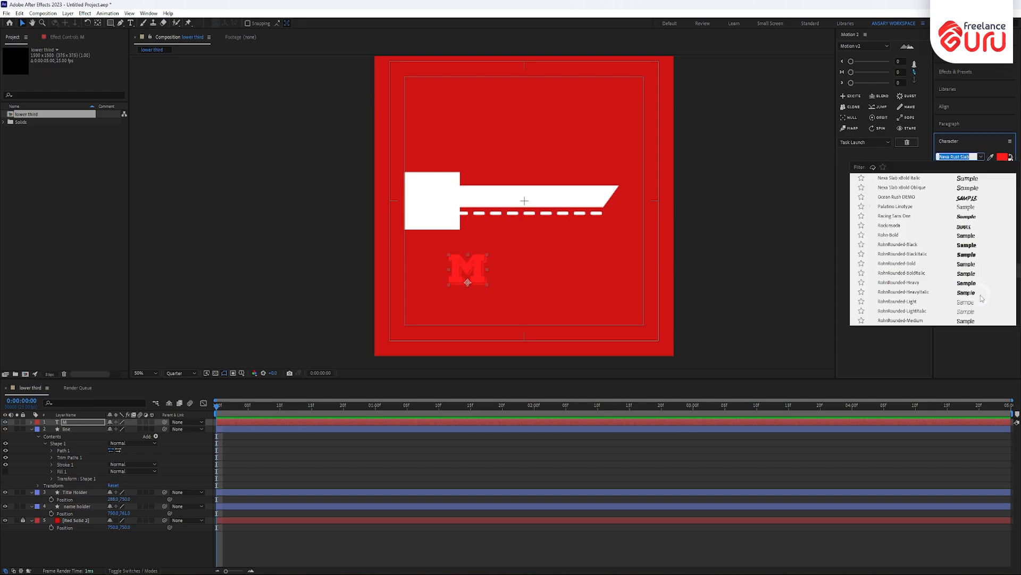
scroll(982, 298, "down", 2)
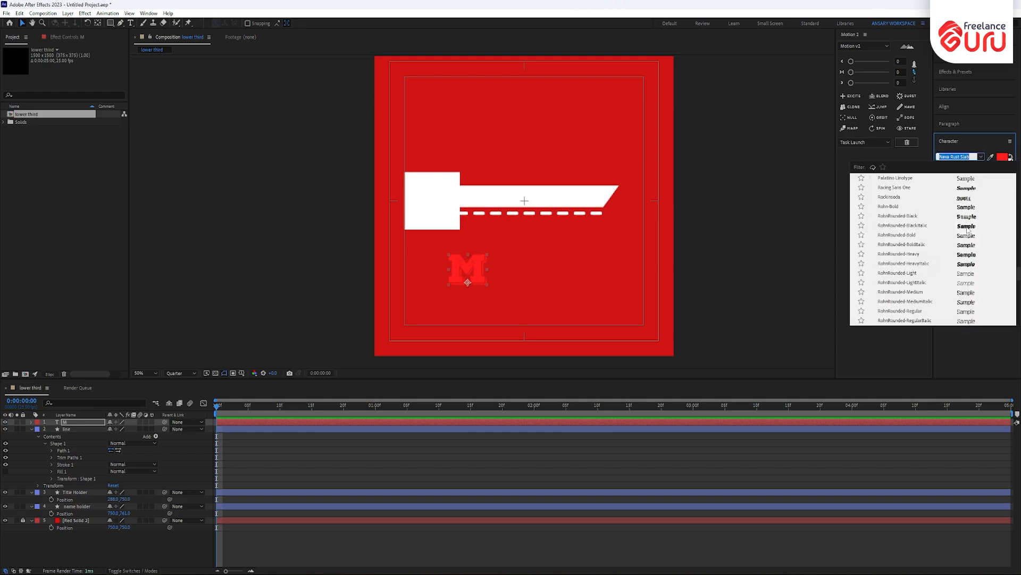
left_click(968, 228)
- Place the M inside the white square and centre its anchor point
left_click_drag(475, 265, 435, 202)
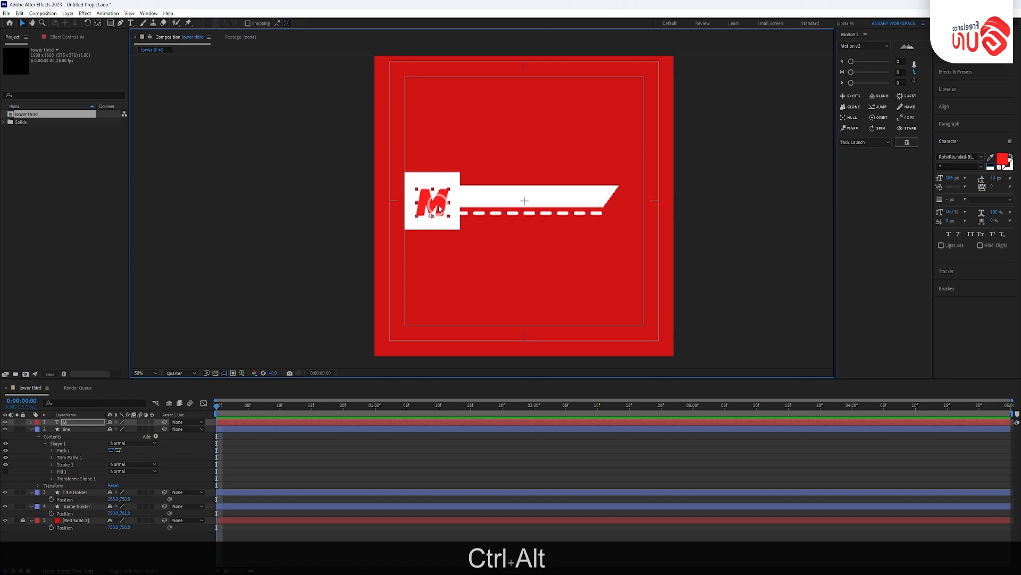
key("ctrl+alt+Home")
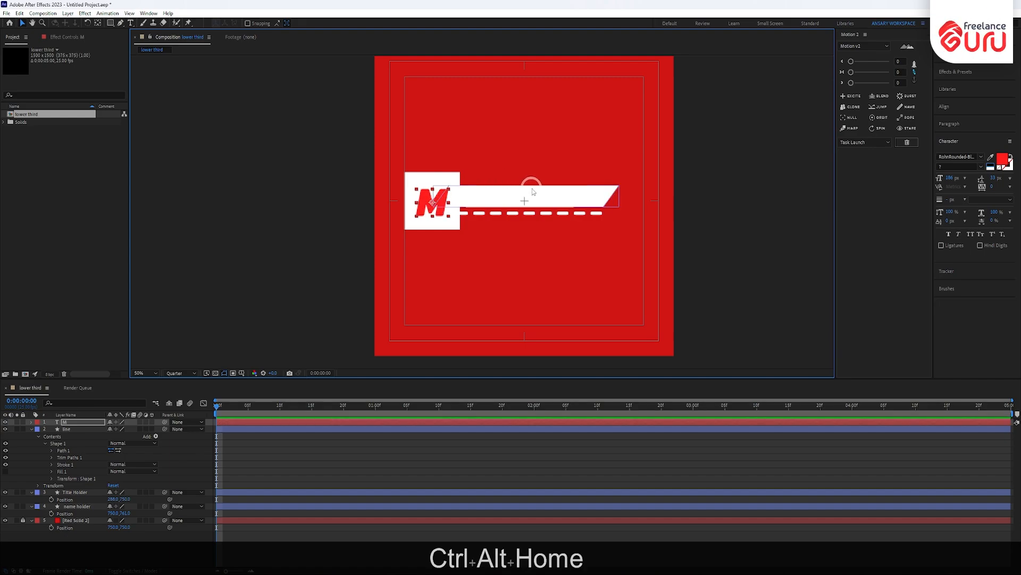
left_click(483, 139)
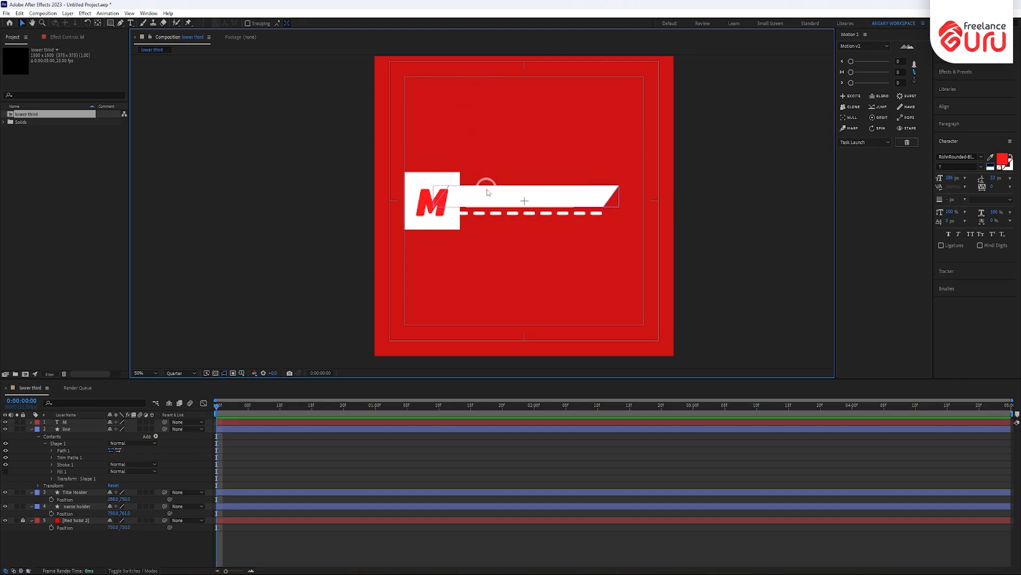
key("ctrl+t")
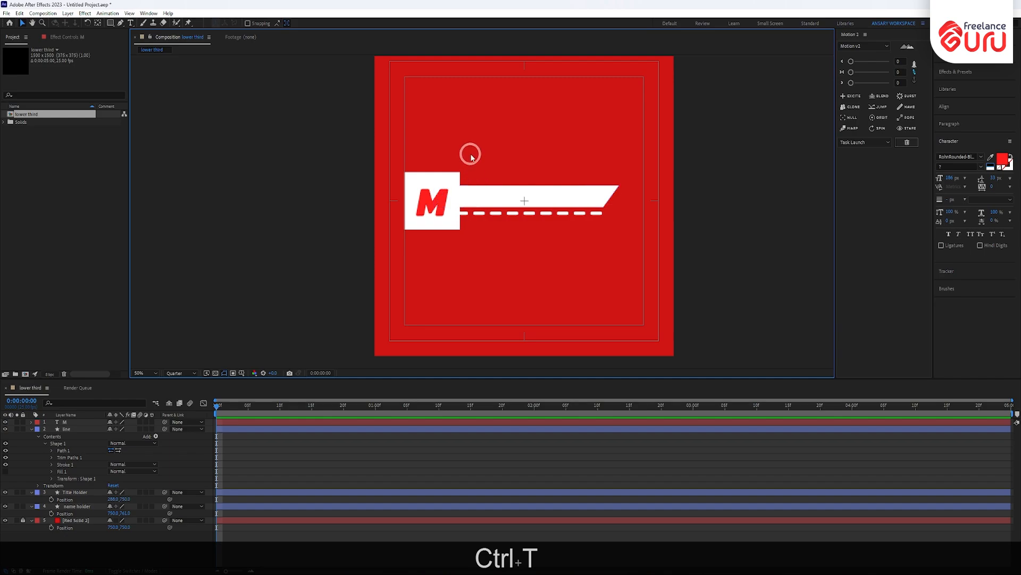
- Type the person's name as a new text layer, centre its anchor, and drag it onto the white bar
left_click(129, 23)
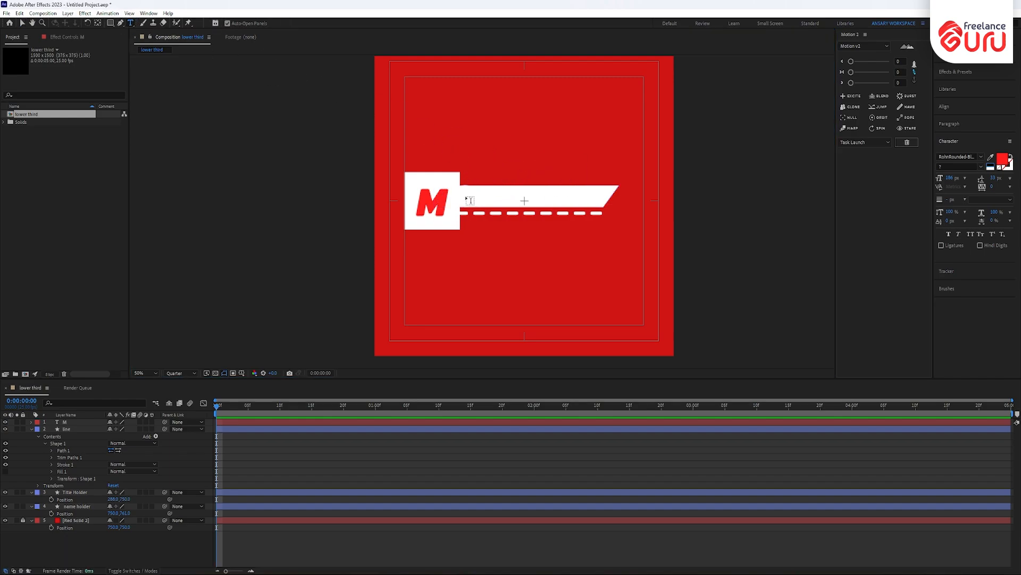
left_click(475, 159)
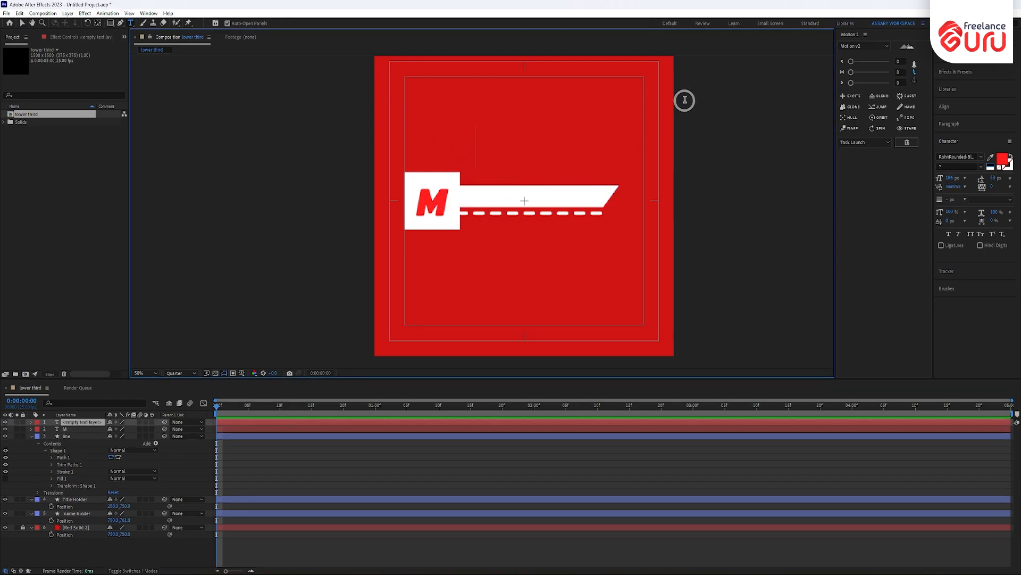
key("shift")
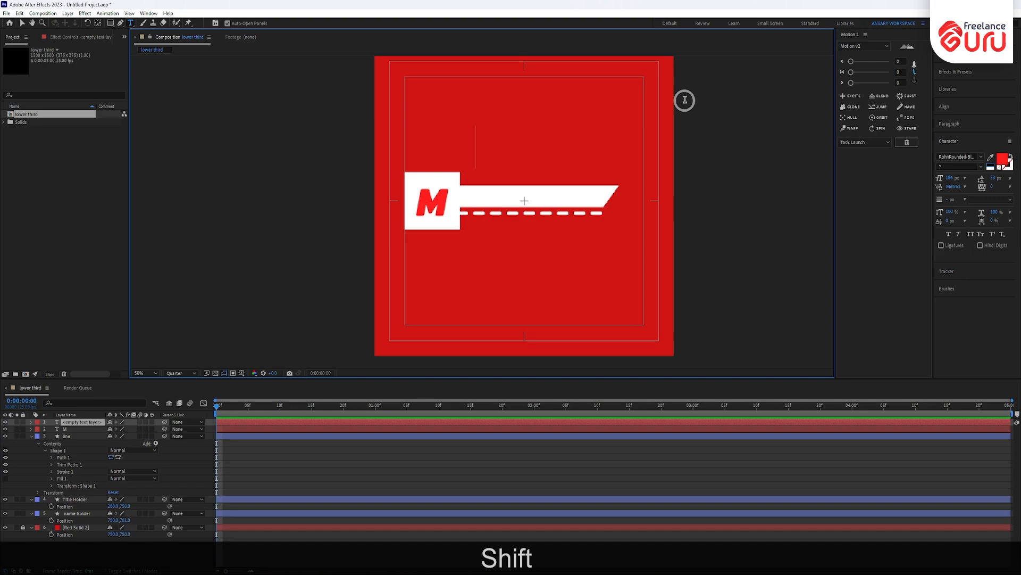
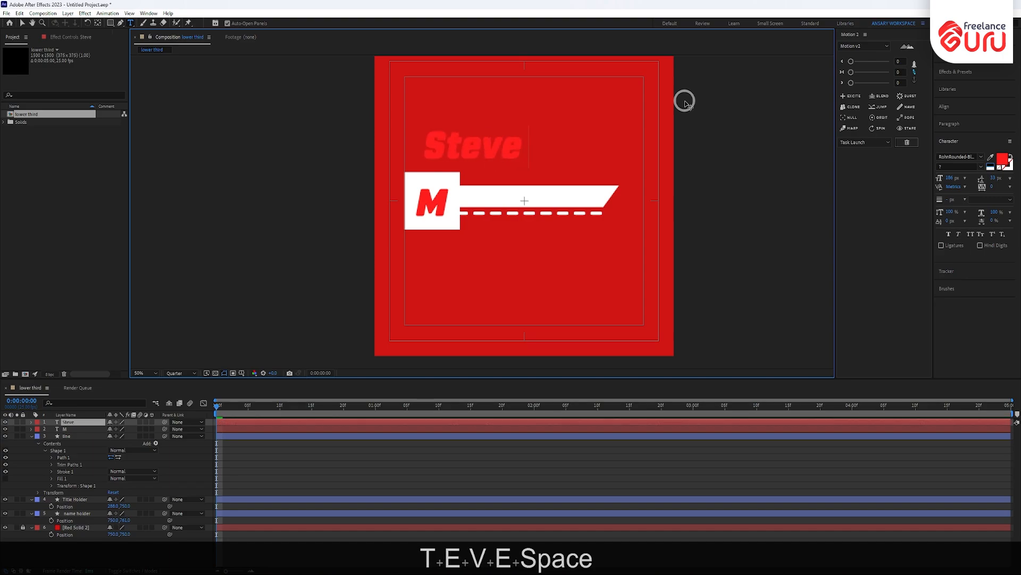
key("shift")
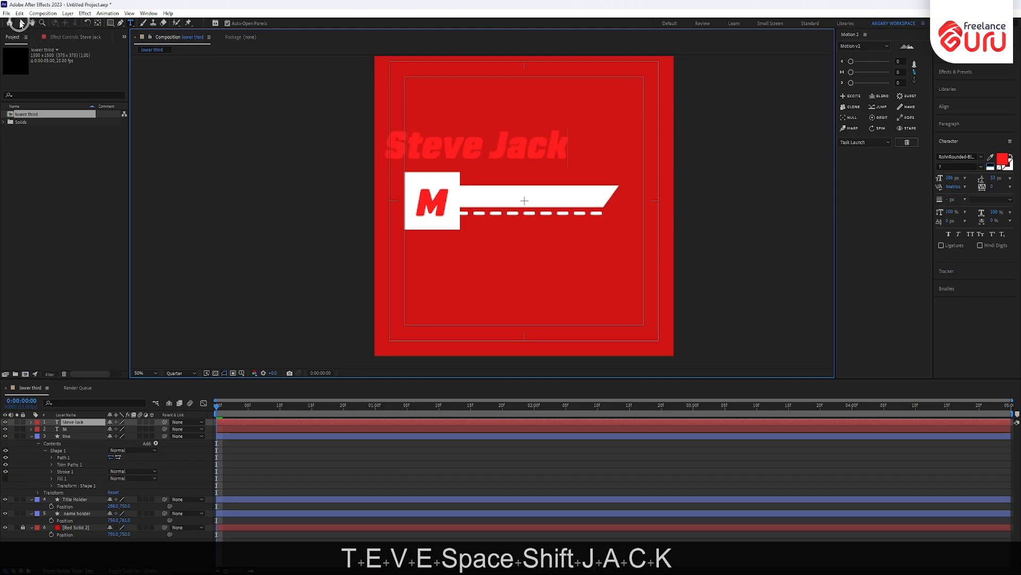
left_click(21, 23)
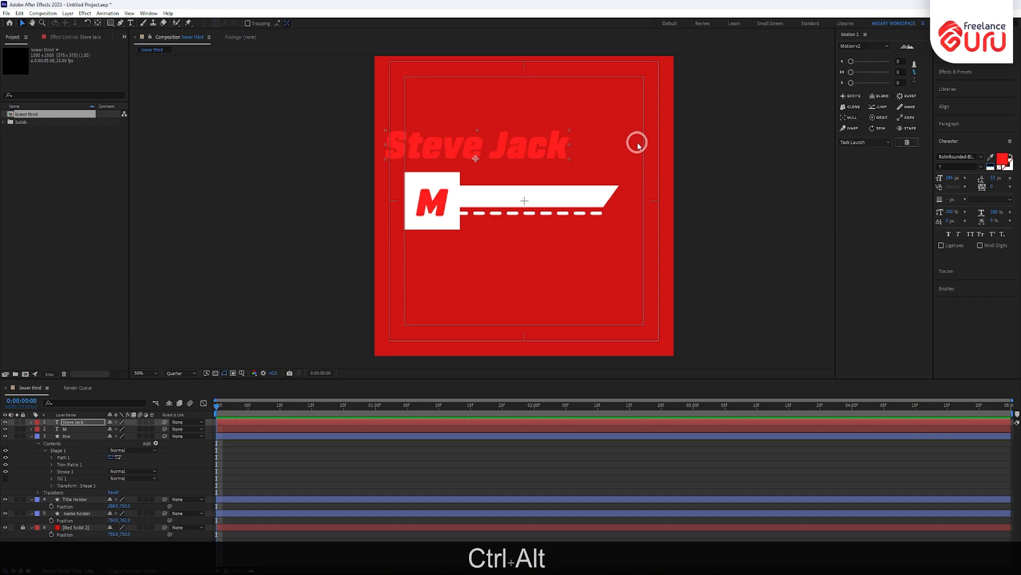
key("ctrl+alt+Home")
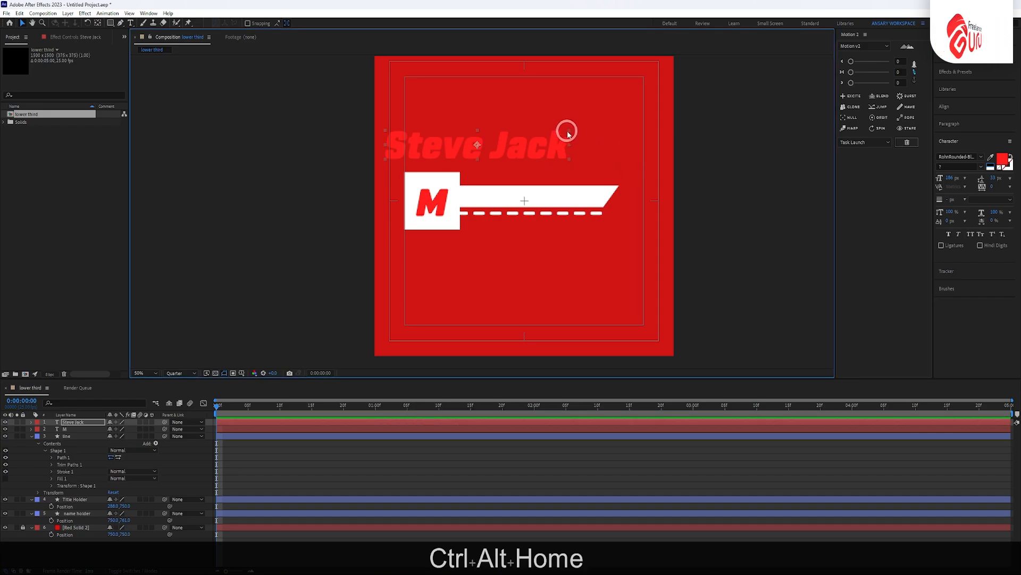
left_click_drag(490, 151, 545, 202)
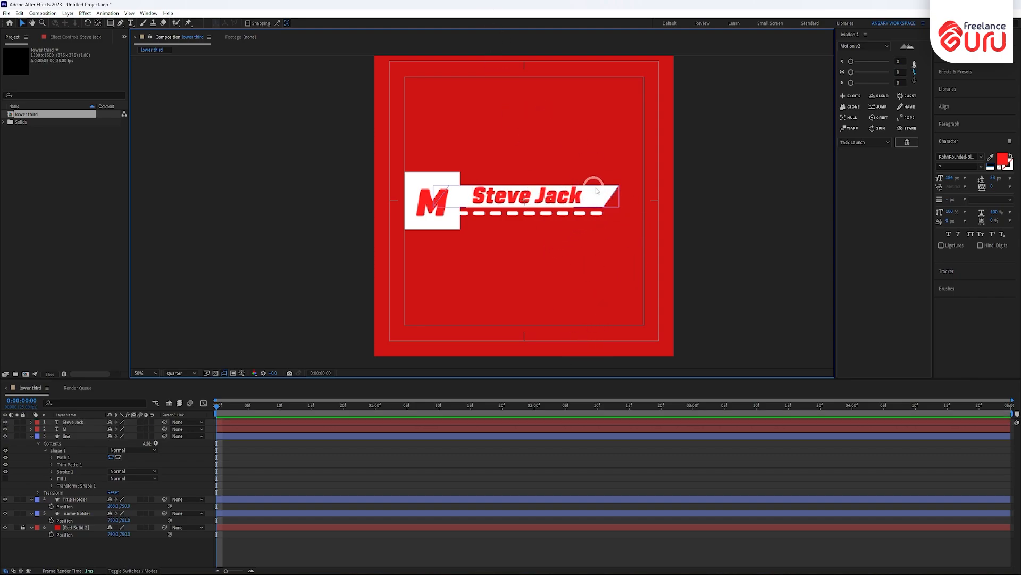
- Recolour the name text blue (#104FB6)
scroll(565, 206, "up", 3)
scroll(565, 206, "up", 2)
scroll(565, 206, "down", 3)
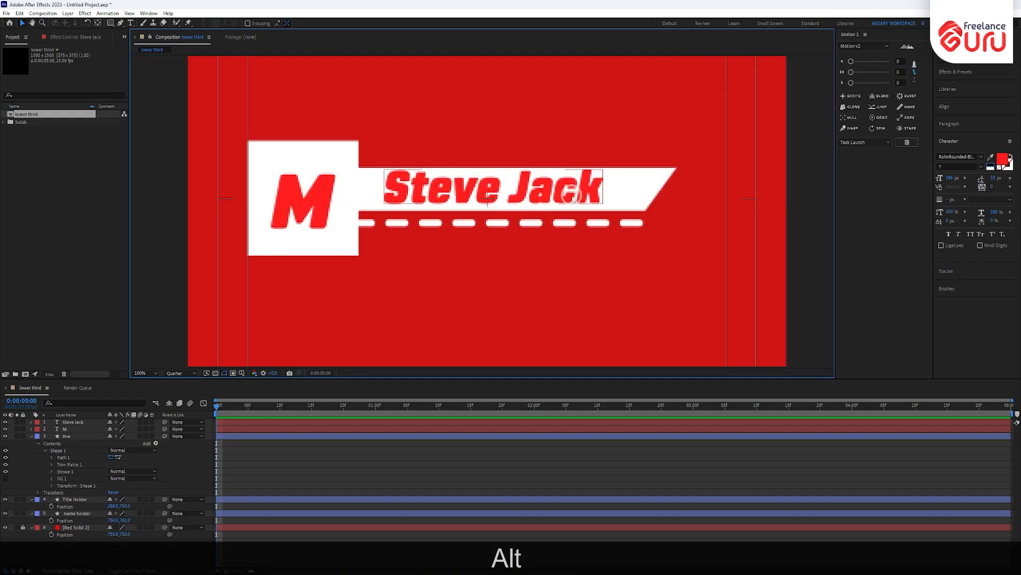
left_click(577, 193)
left_click(1000, 160)
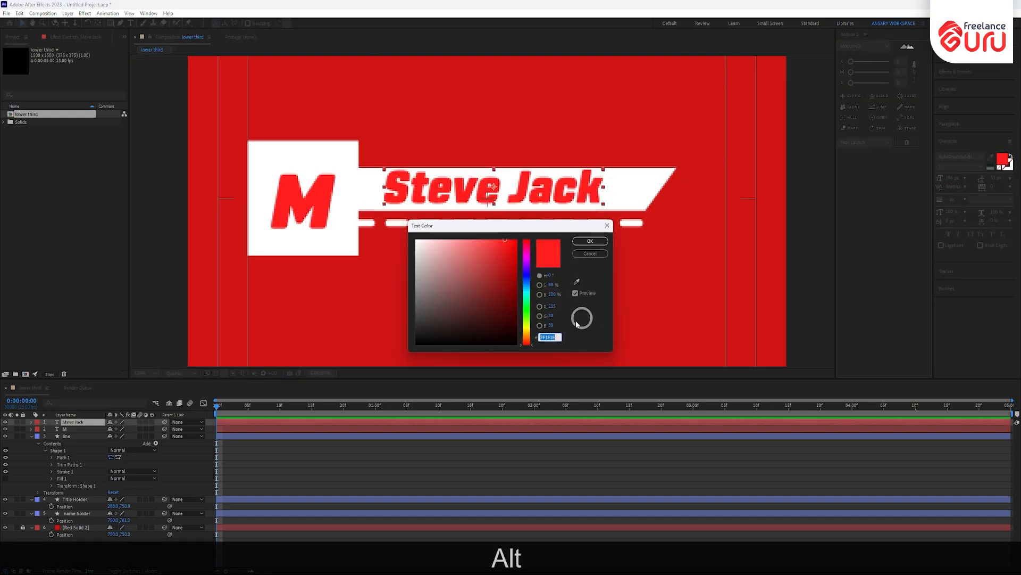
mouse_move(521, 264)
left_mouse_down()
mouse_move(507, 269)
mouse_move(529, 283)
left_mouse_up()
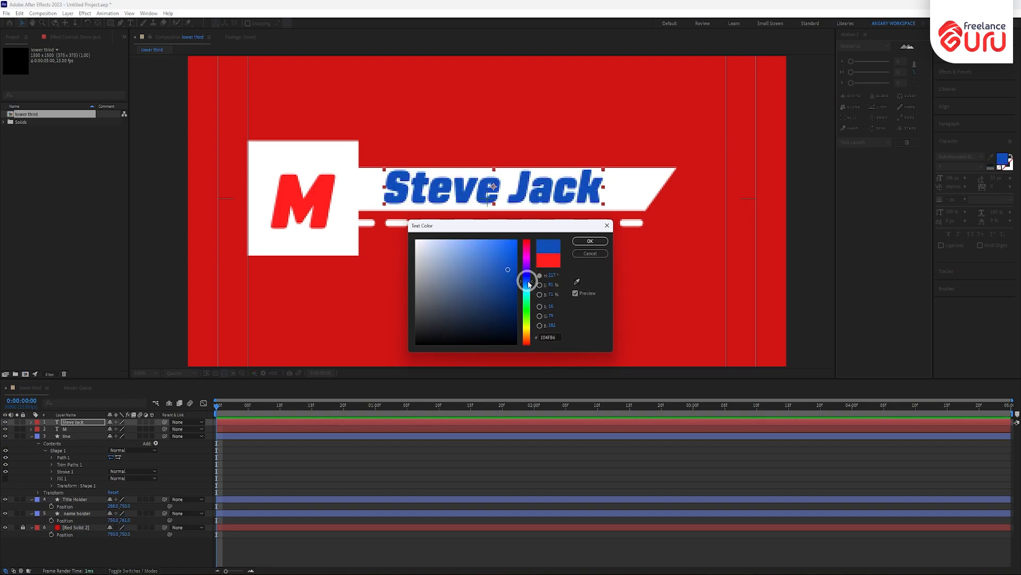
left_click(590, 240)
- Scale the name text down proportionally and shift it slightly left
left_click_drag(601, 169, 537, 186)
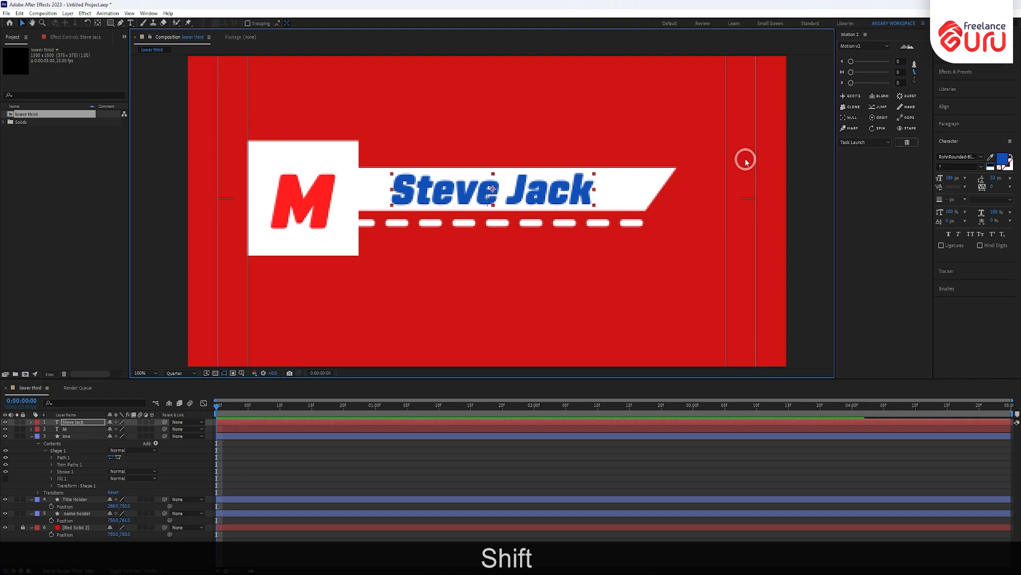
left_click(660, 138)
left_click_drag(423, 196, 409, 195)
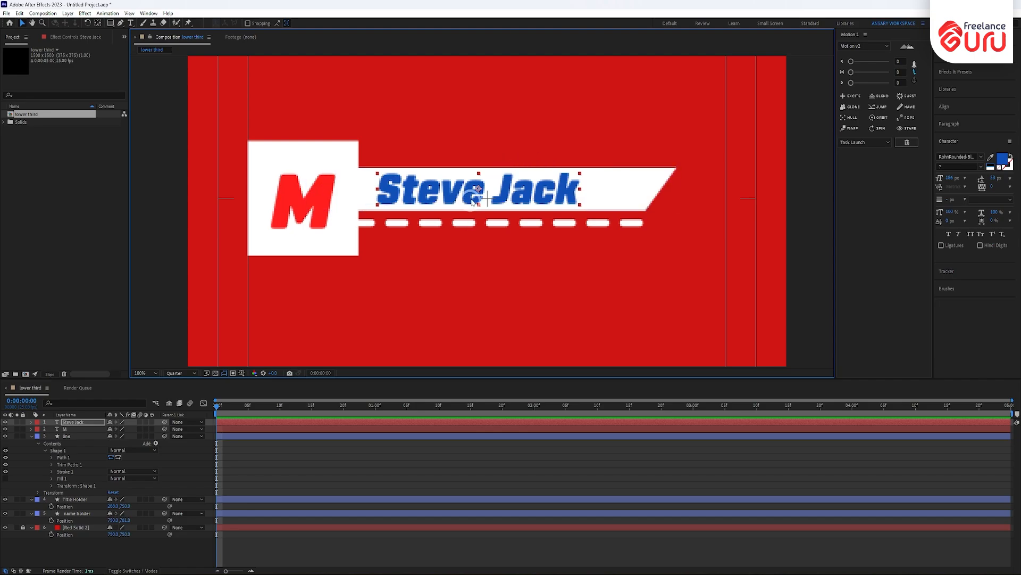
- Duplicate the name text below the dashed line and set the copy to smaller Lato Regular
key("ctrl")
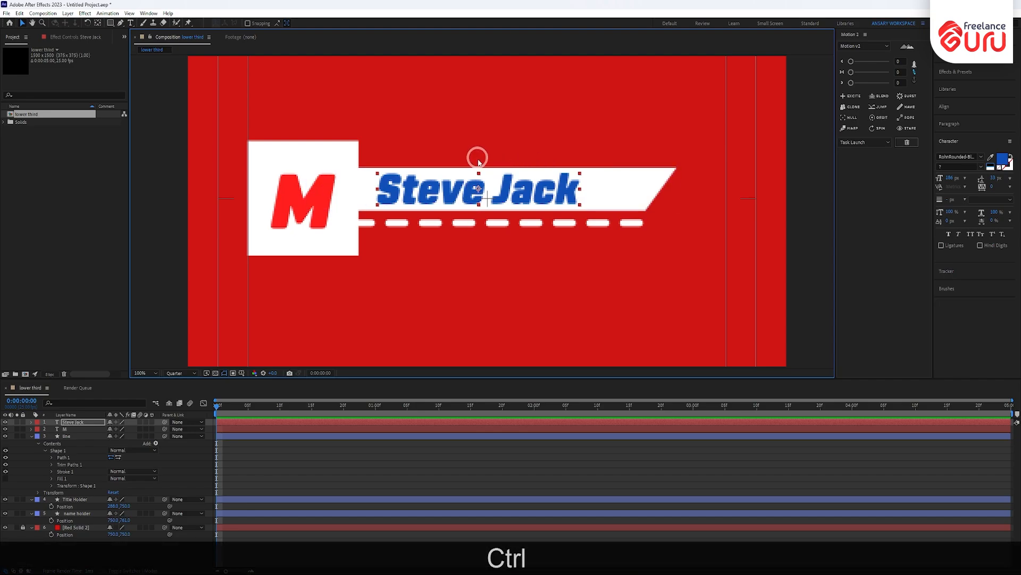
key("ctrl+d")
left_click_drag(477, 190, 475, 246)
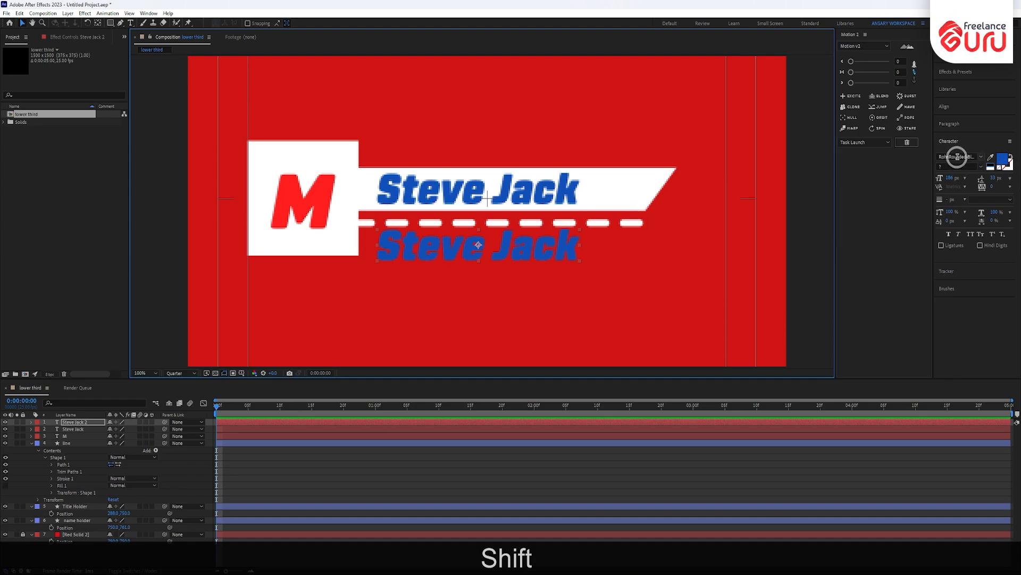
left_click(976, 159)
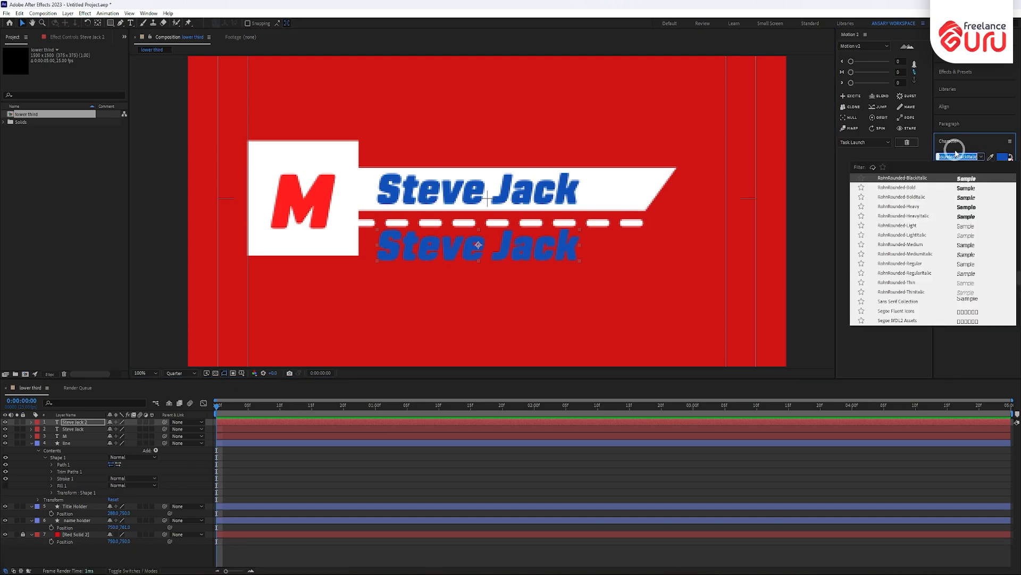
type("lato")
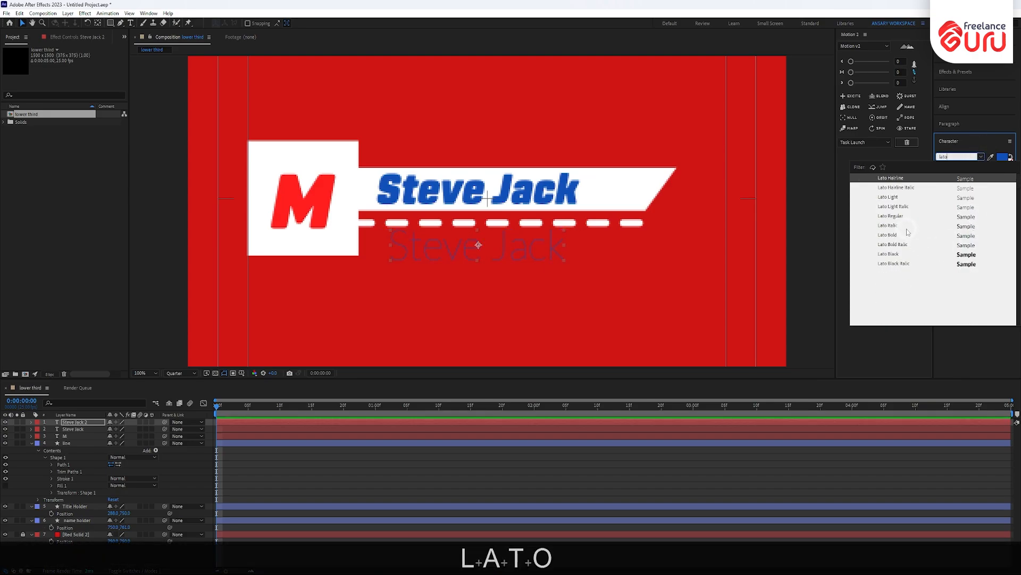
left_click(904, 217)
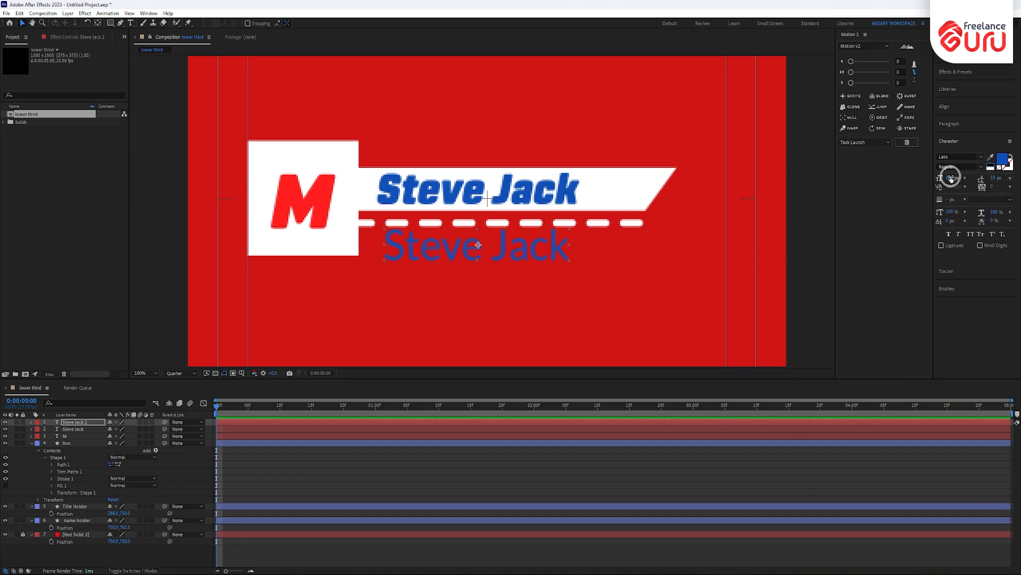
left_click_drag(952, 178, 938, 180)
- Centre the copy's anchor, move it up toward the dashed line, and select its text
left_click(527, 222)
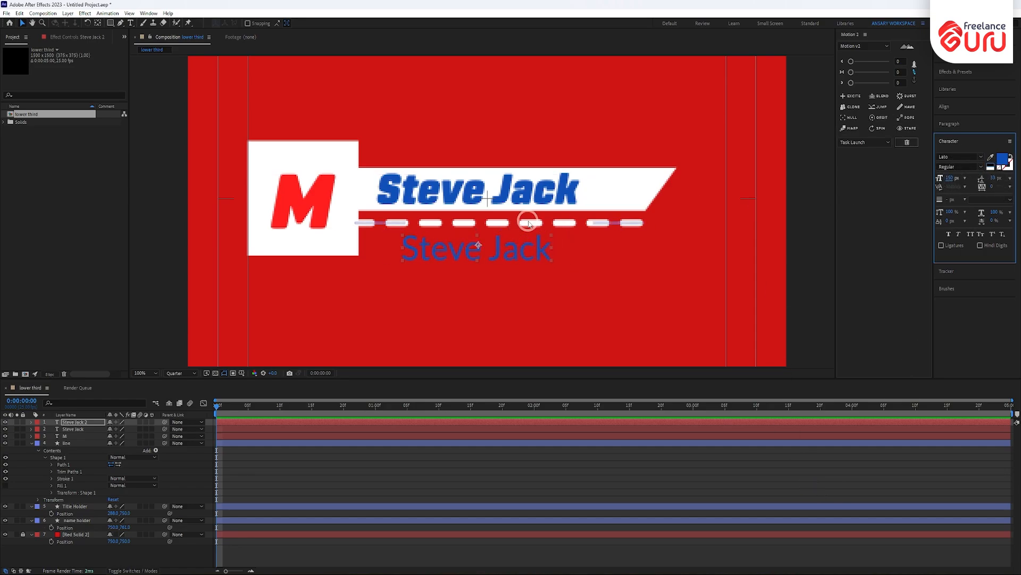
key("ctrl+alt+Home")
scroll(529, 224, "up", 1)
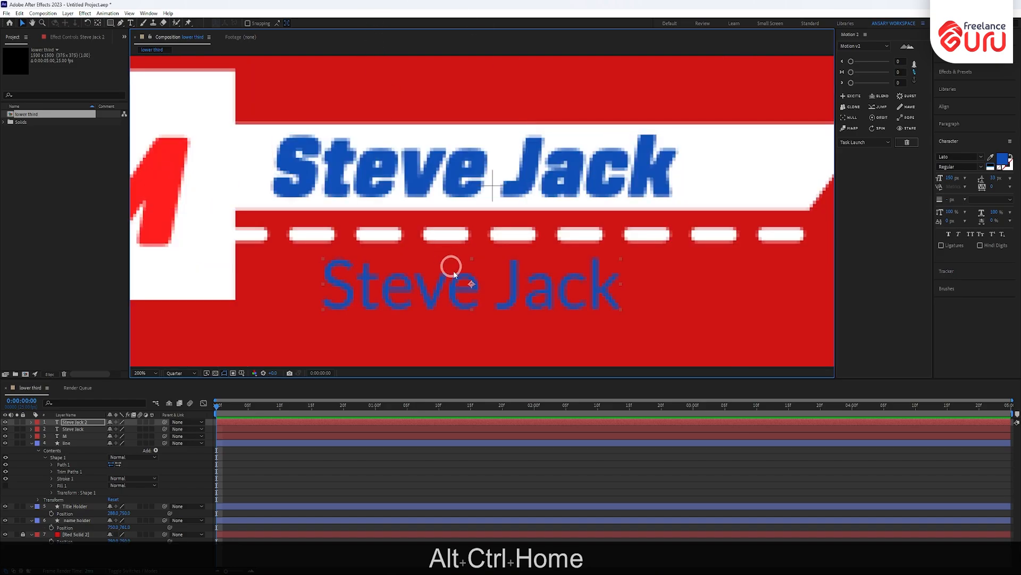
mouse_move(469, 284)
left_mouse_down()
mouse_move(469, 270)
mouse_move(484, 273)
left_mouse_up()
key("ctrl+t")
left_click_drag(335, 271, 648, 265)
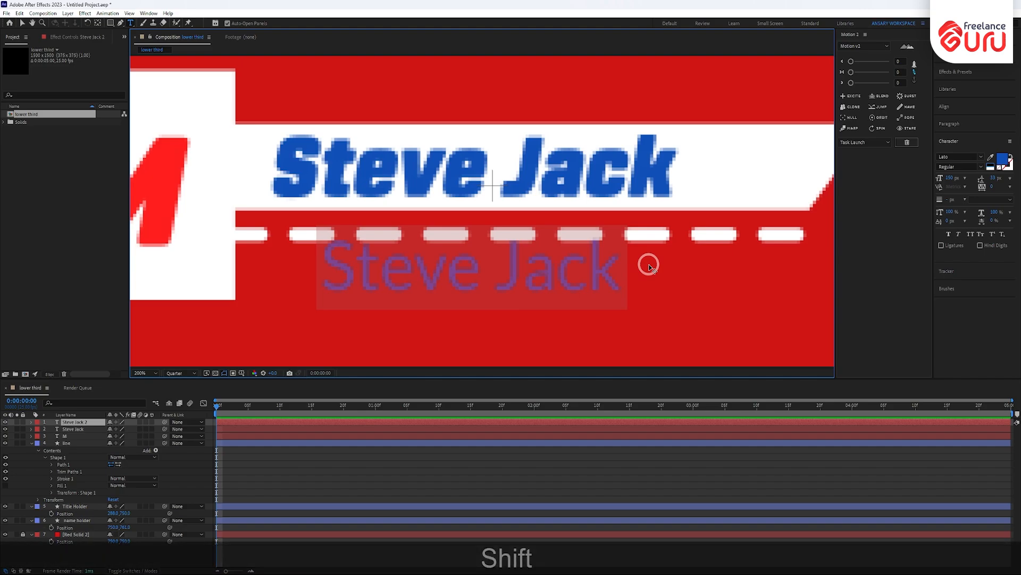
- Replace the copy's text with 'MOTION DESIGNER' and centre its anchor point
type("MOTIO")
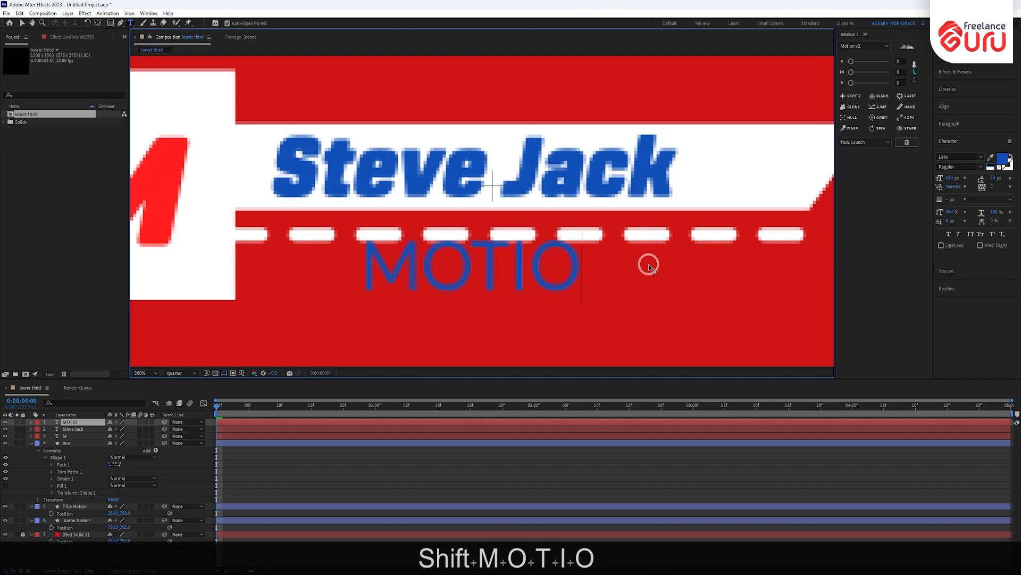
type("N DESIGNER")
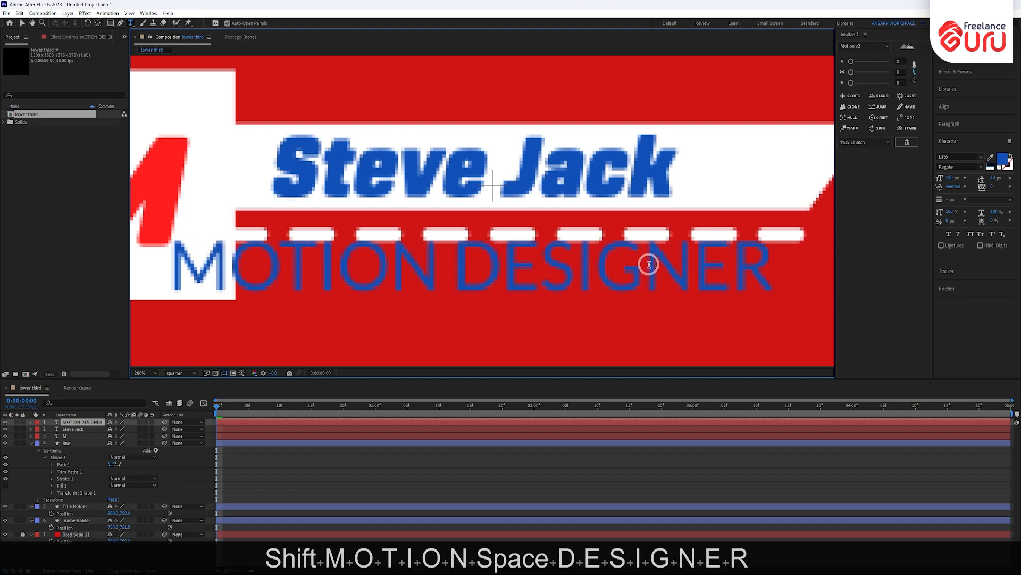
left_click(23, 23)
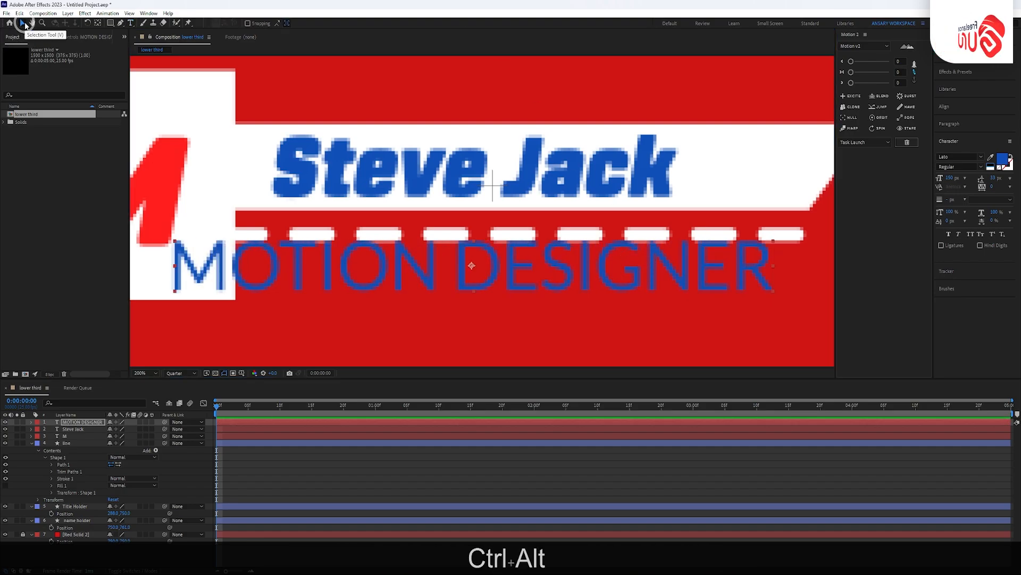
key("ctrl+alt+Home")
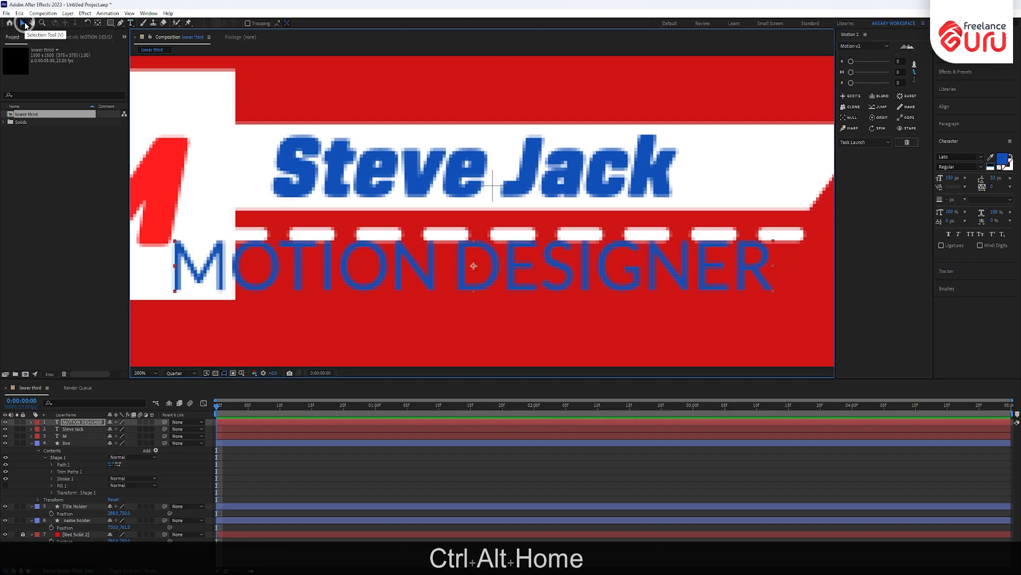
- Scale MOTION DESIGNER down, make it white, and nudge it slightly right
left_click(779, 246)
left_click_drag(773, 244, 672, 263)
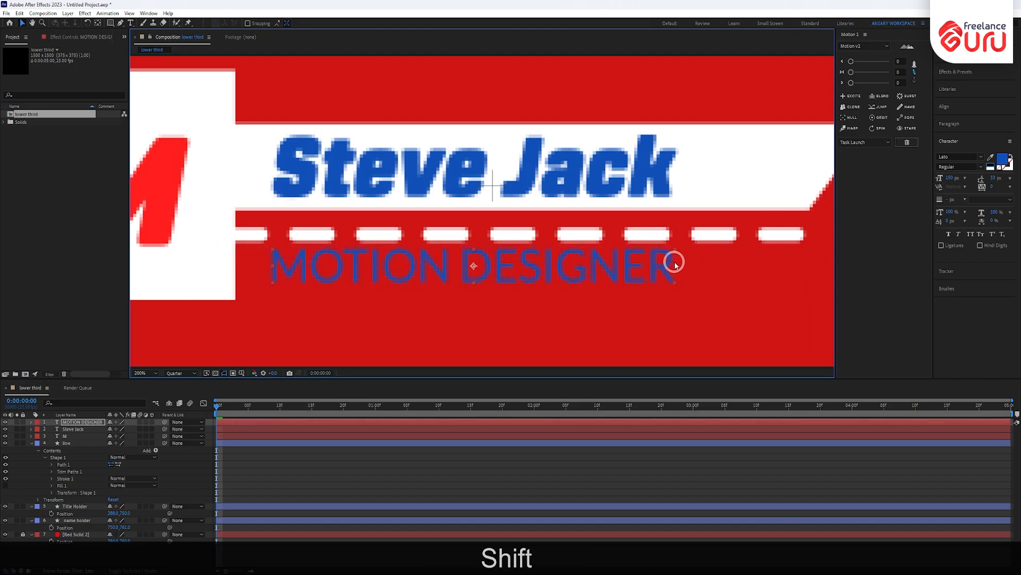
left_click(532, 286)
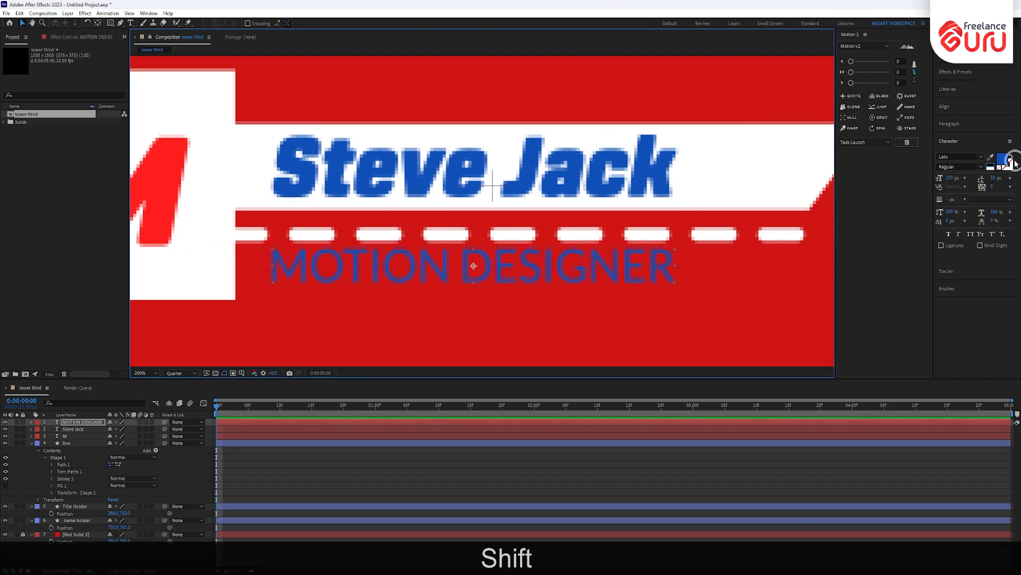
left_click(988, 171)
scroll(466, 265, "down", 2)
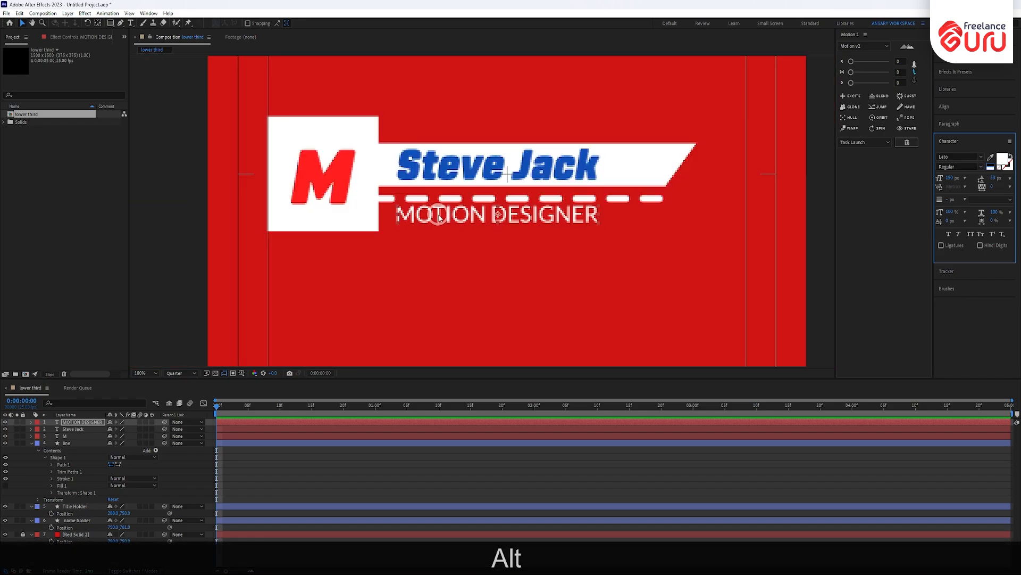
left_click_drag(439, 217, 447, 215)
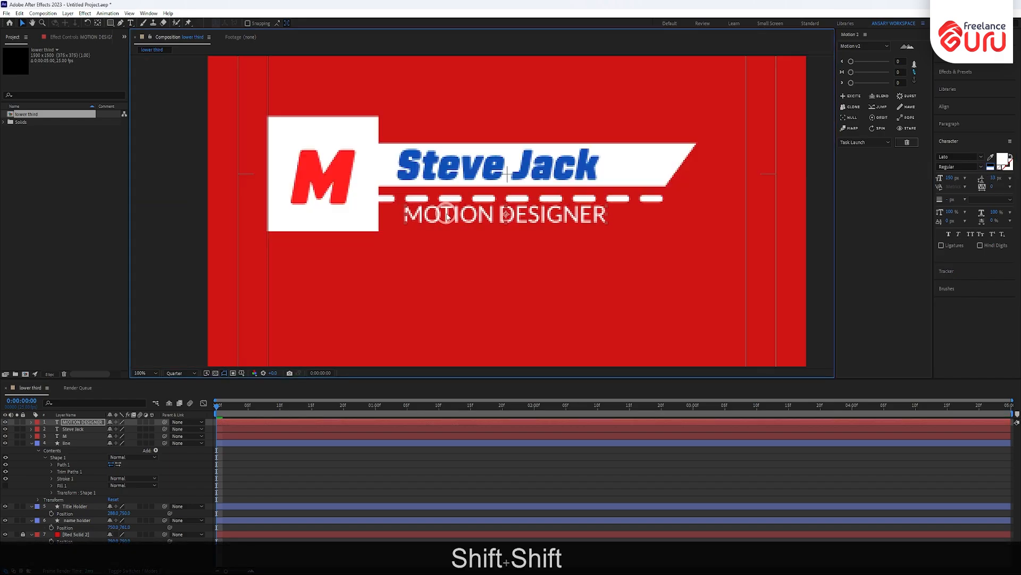
- Duplicate the name holder banner twice and bring both copies to the top of the stack
left_click(31, 443)
left_click(85, 450)
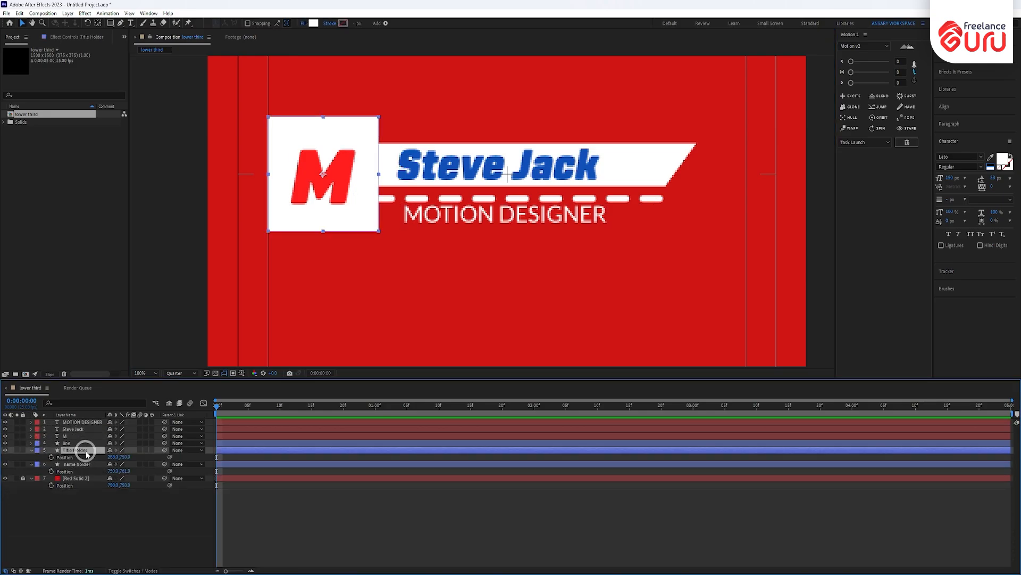
left_click(84, 464)
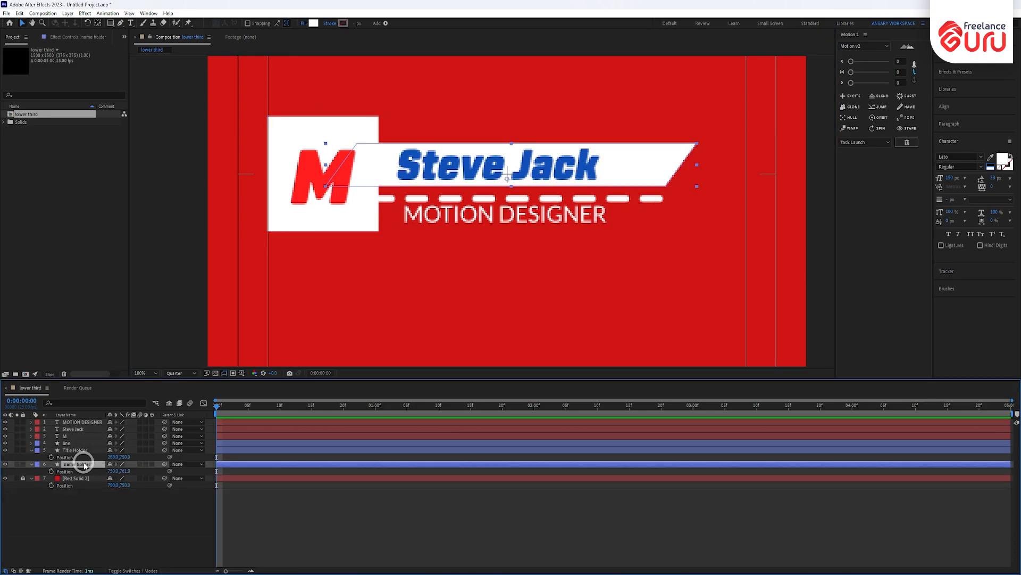
left_click(78, 450)
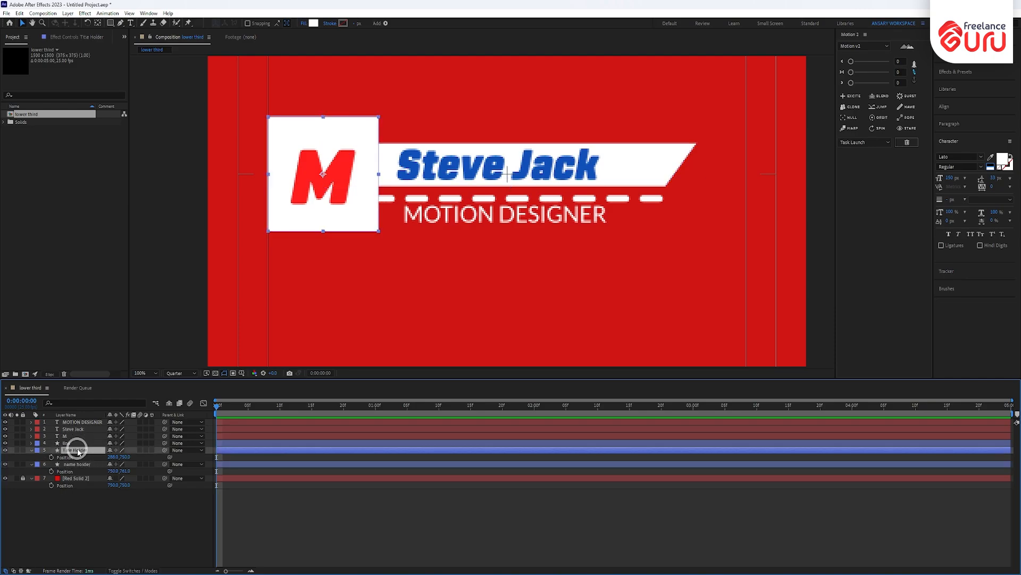
left_click(78, 465)
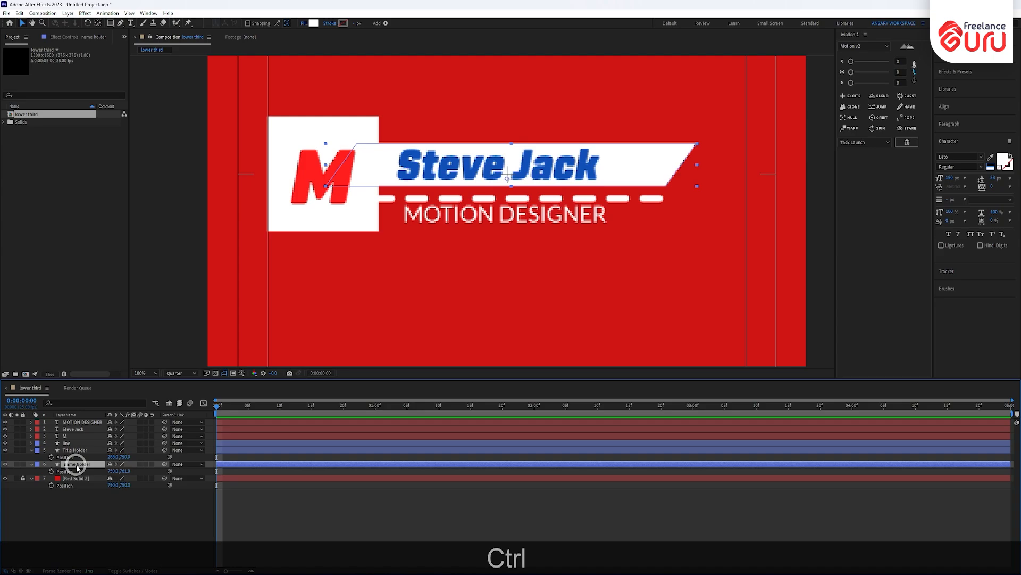
key("ctrl+d")
key("ctrl+d")
left_click(86, 470, "shift")
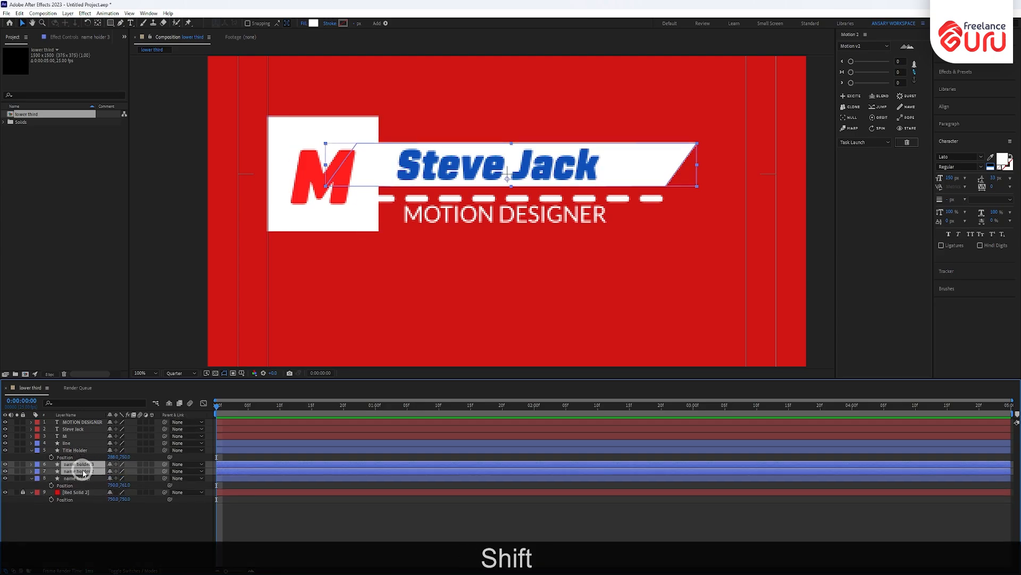
key("ctrl+shift+bracketright")
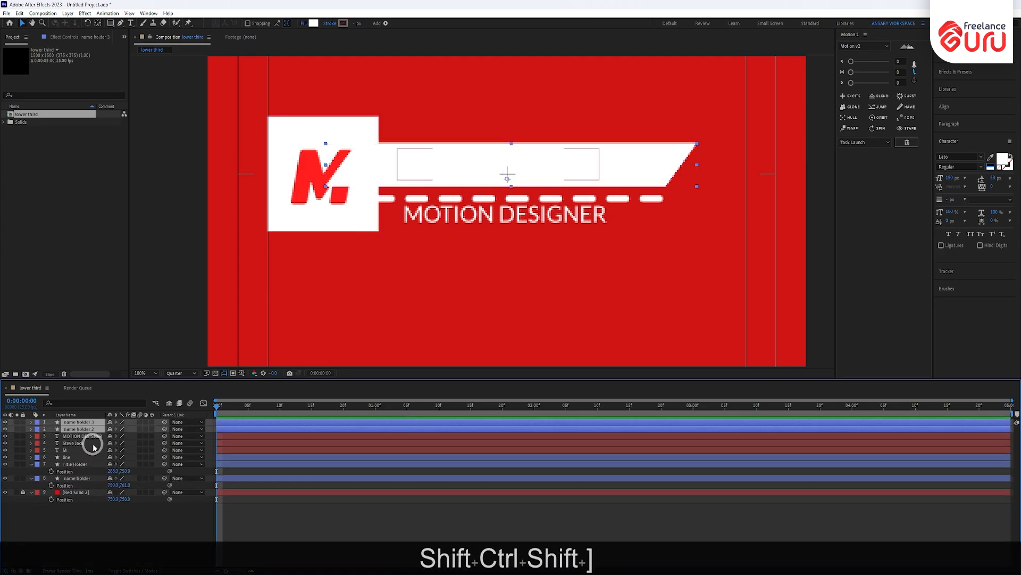
- Move one banner copy down over MOTION DESIGNER and place that layer between the copies
left_click(555, 221)
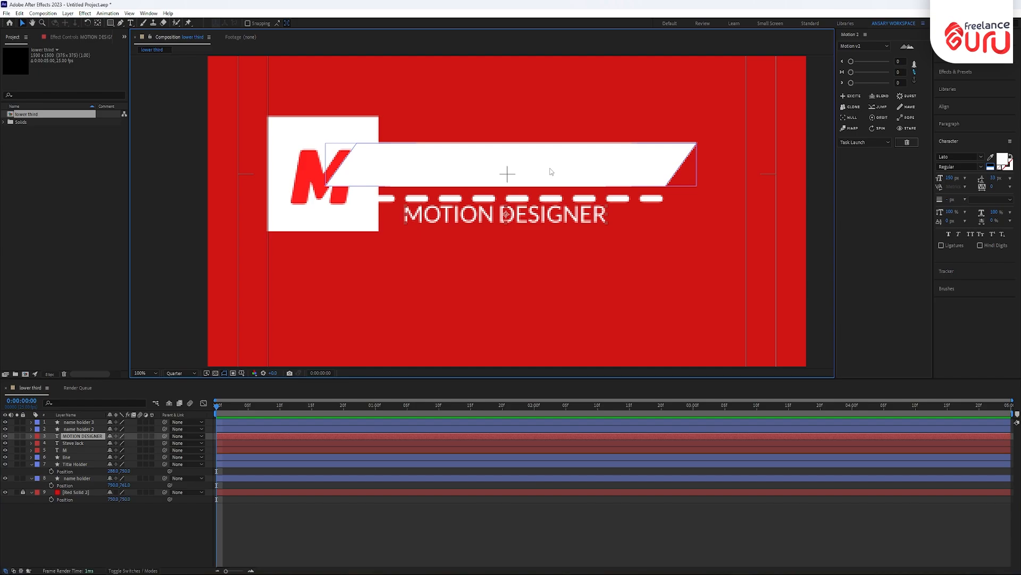
left_click_drag(551, 171, 550, 230)
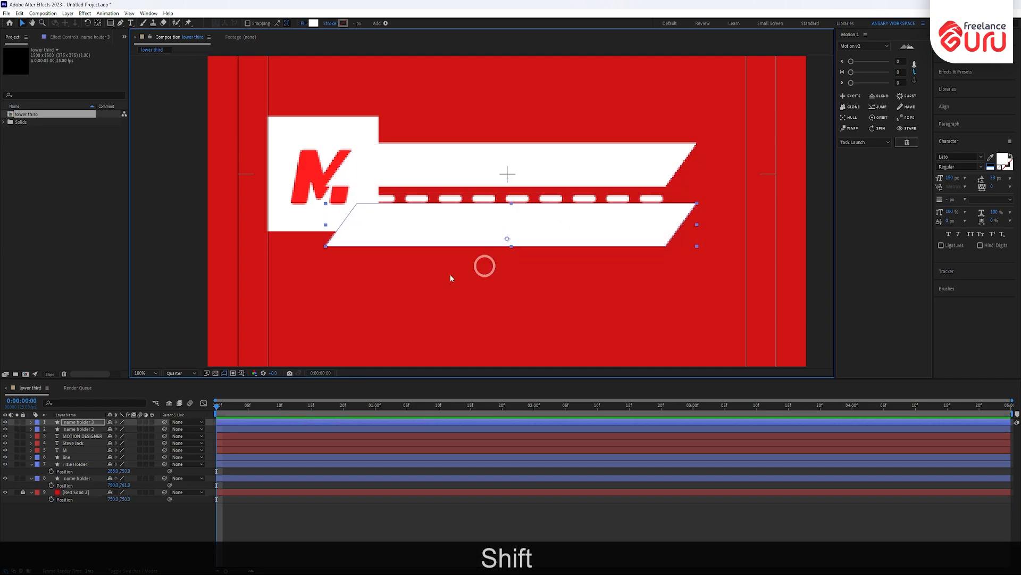
left_click(83, 436)
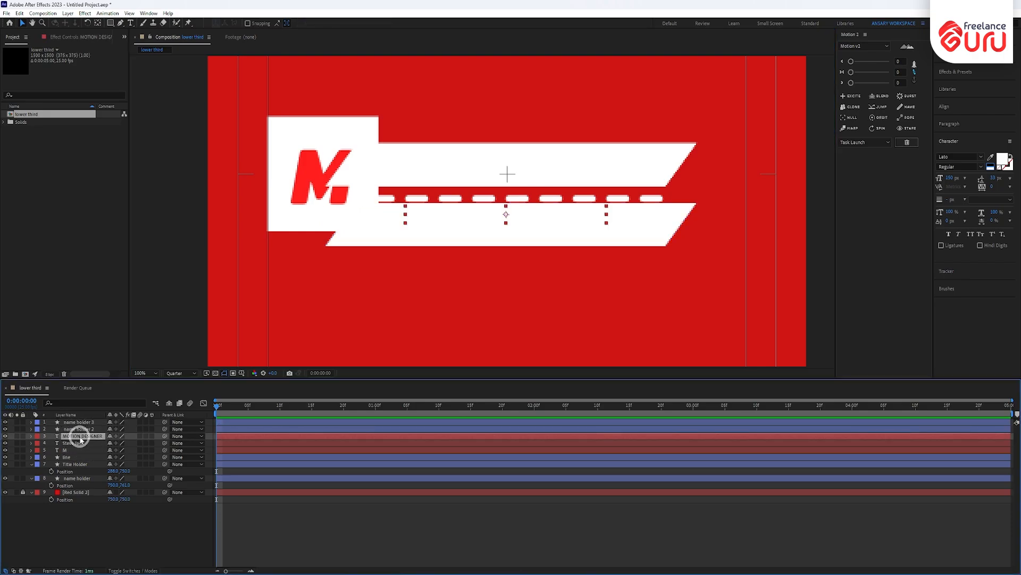
left_click_drag(80, 437, 77, 427)
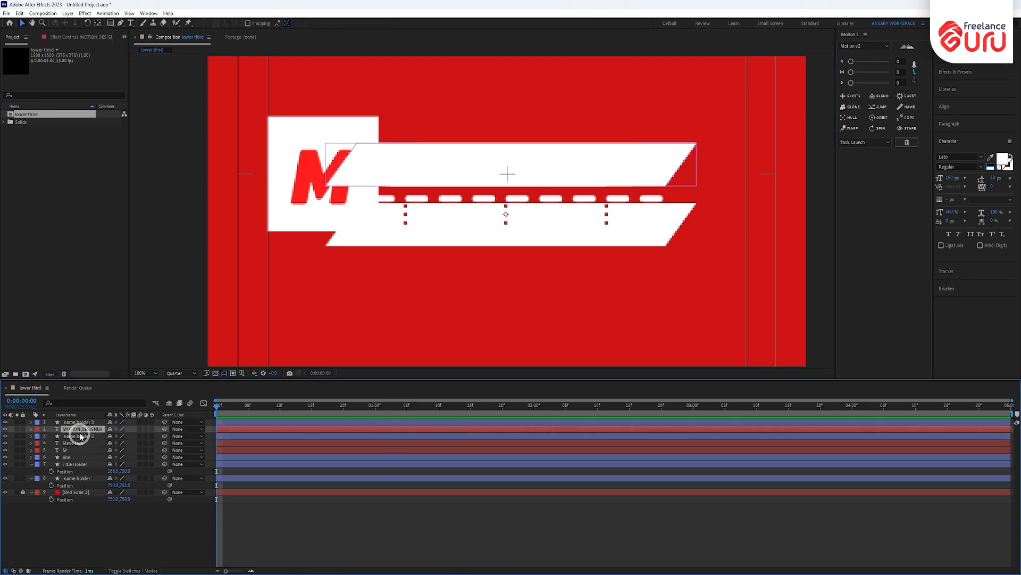
- Set the name text's Track Matte to name holder 2
key("ctrl+bracketright")
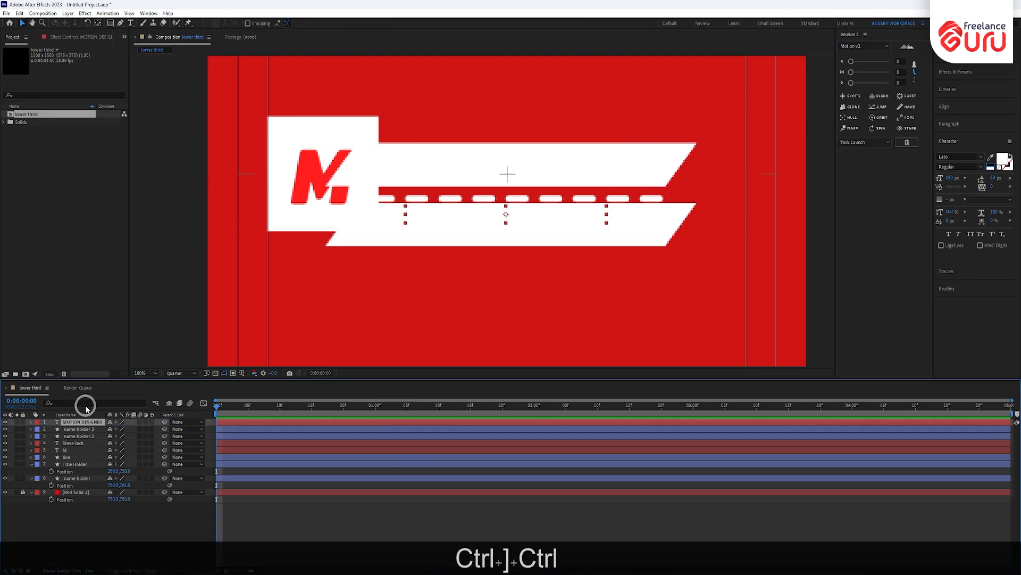
key("ctrl+bracketleft")
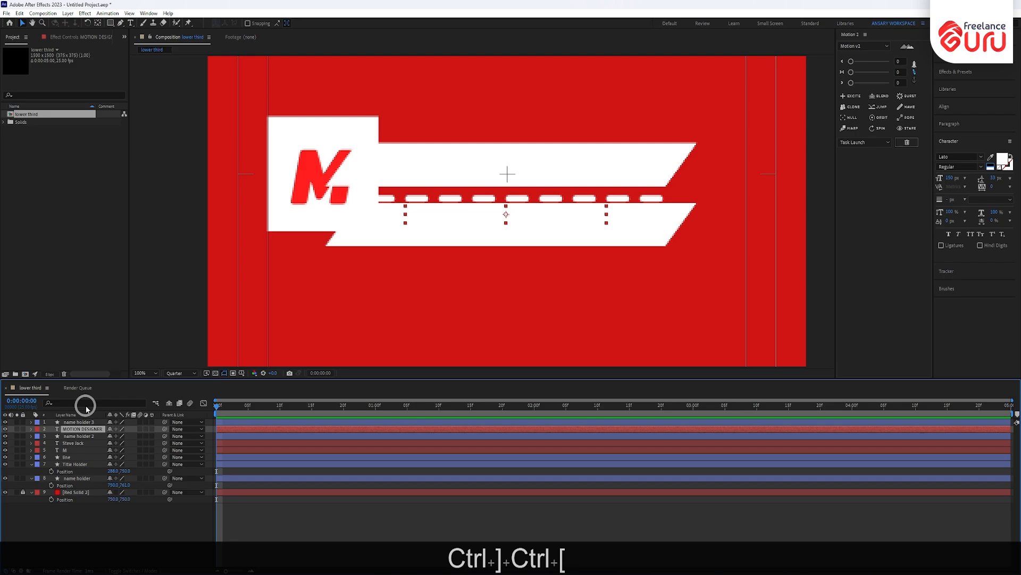
left_click(77, 443)
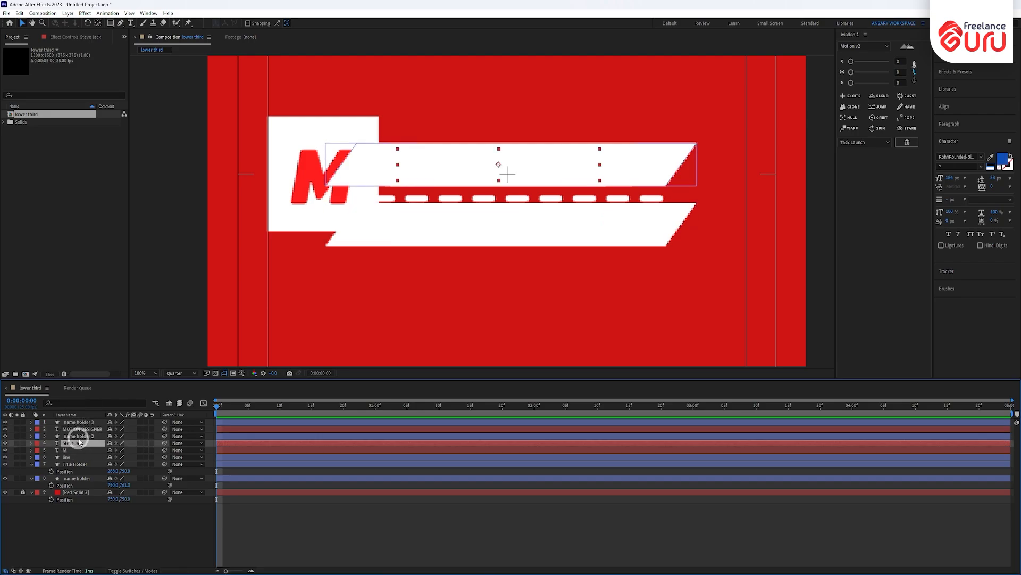
left_click(79, 436)
left_click(70, 444)
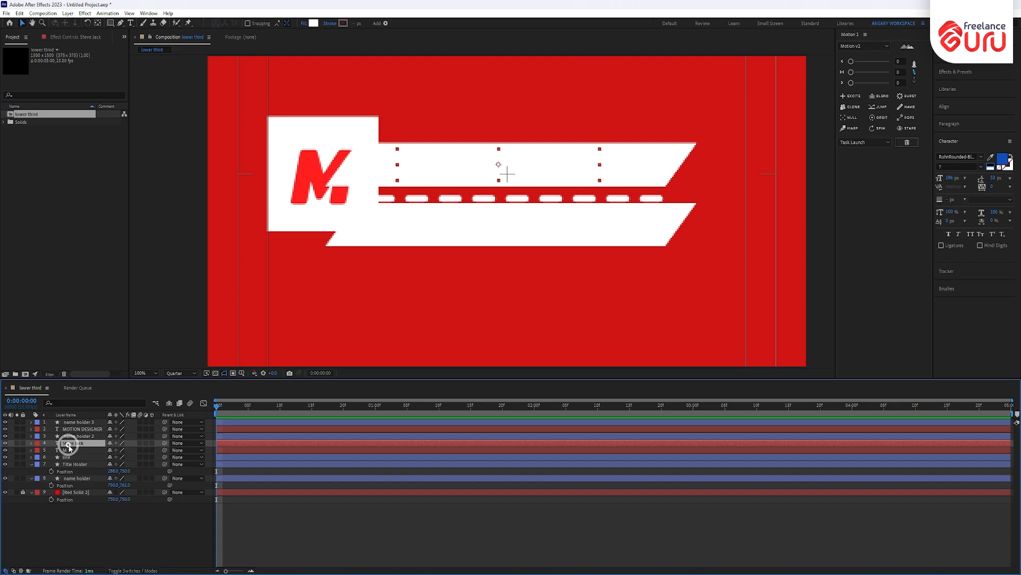
left_click(143, 570)
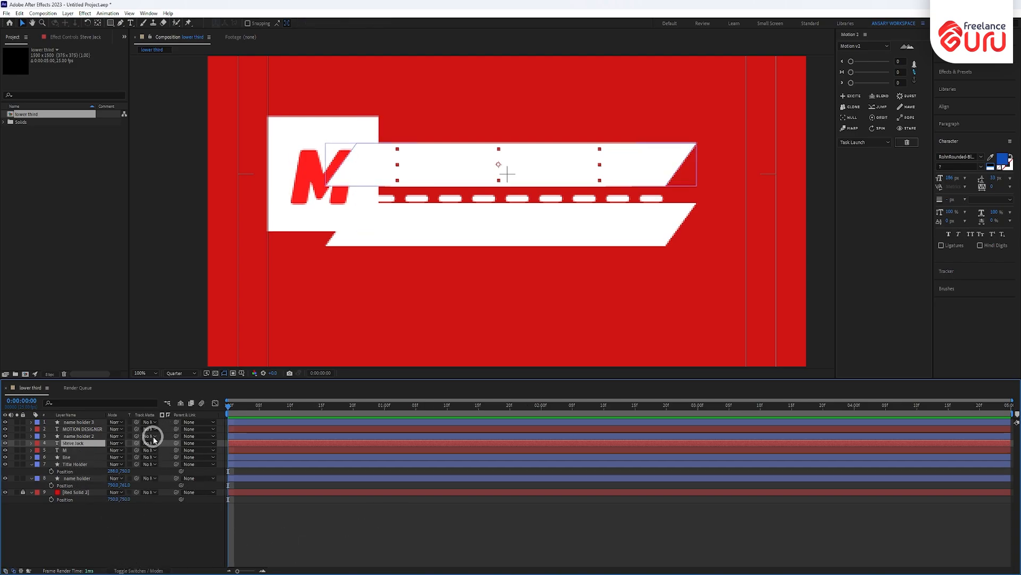
left_click(83, 437)
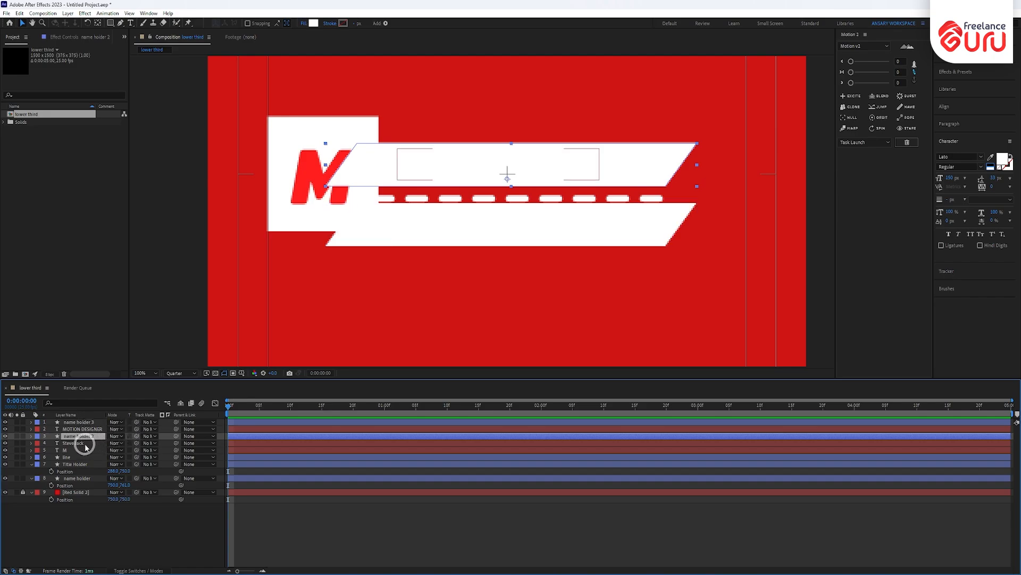
left_click(85, 445)
left_click(151, 444)
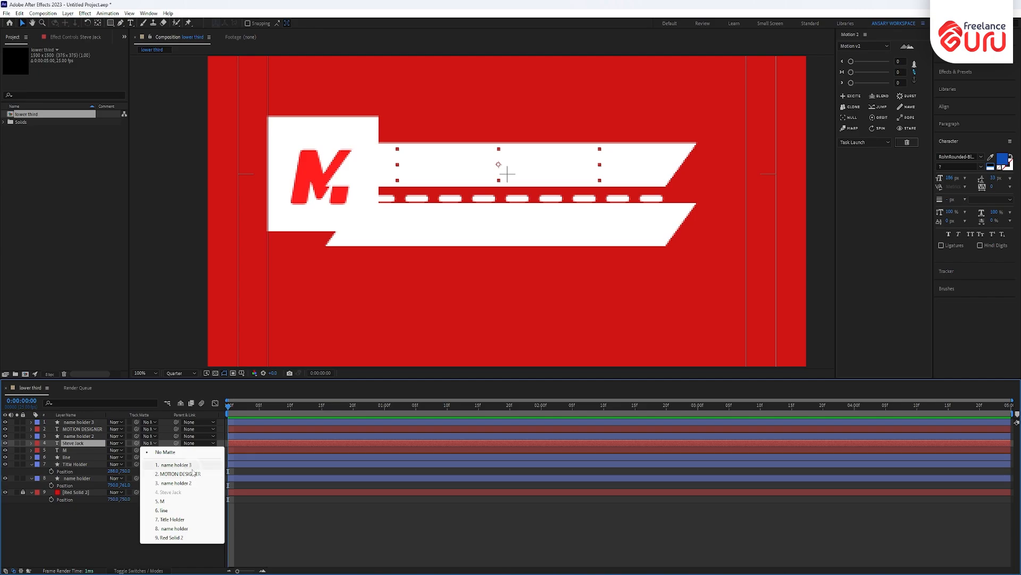
left_click(189, 485)
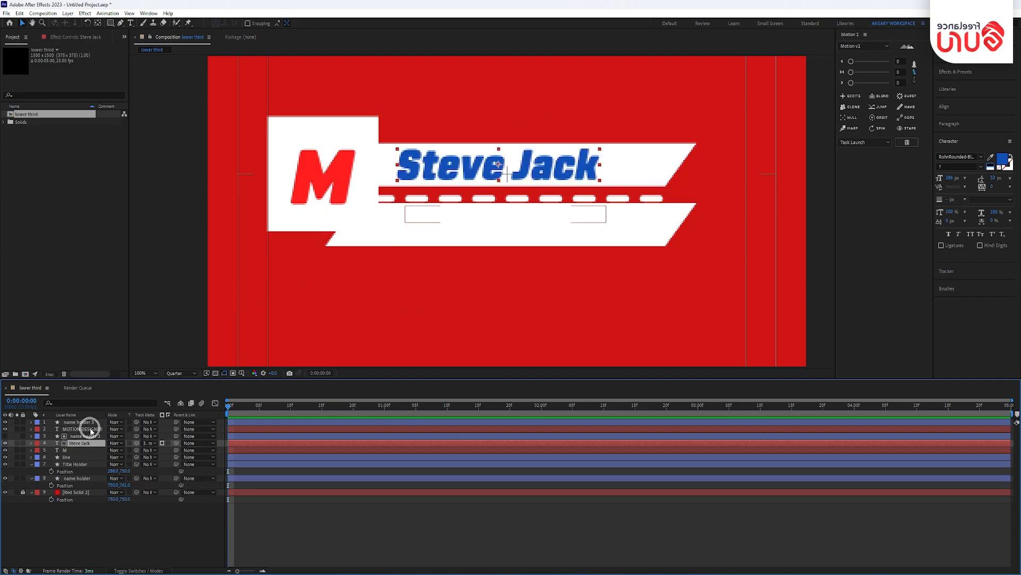
- Set MOTION DESIGNER's Track Matte to name holder 3
left_click(85, 429)
left_click(149, 429)
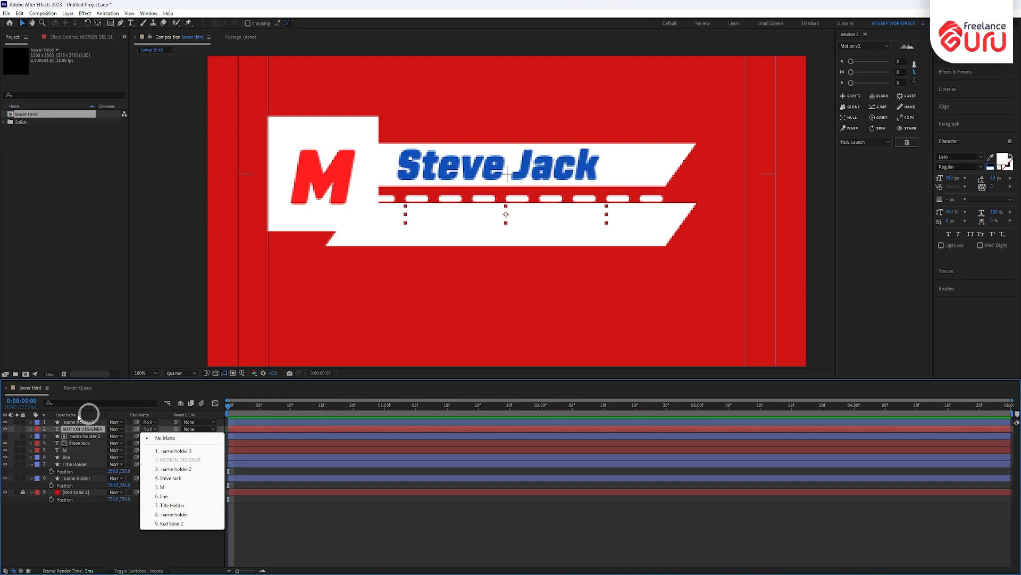
left_click(176, 450)
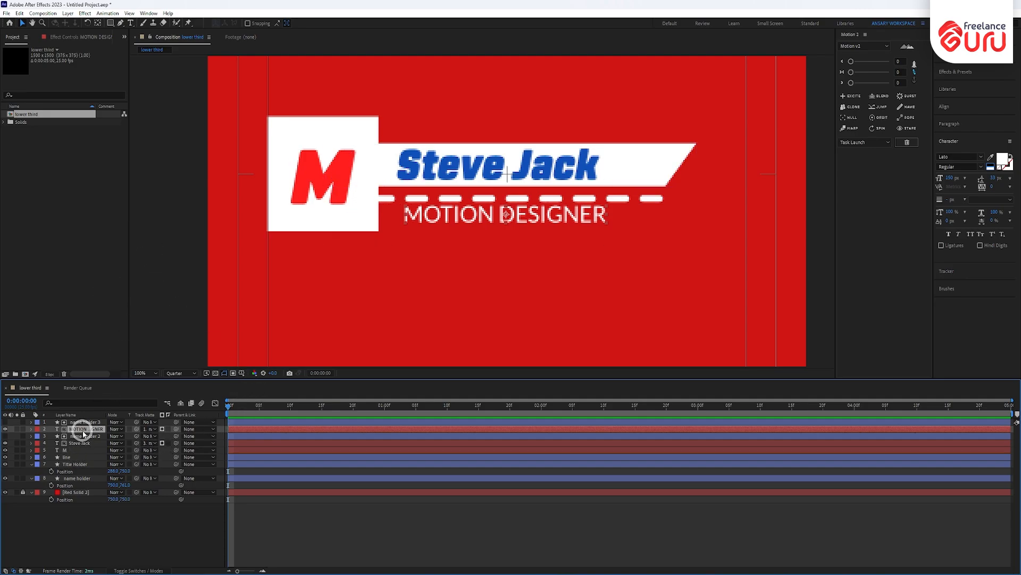
left_click(80, 442, "ctrl")
left_click(334, 140)
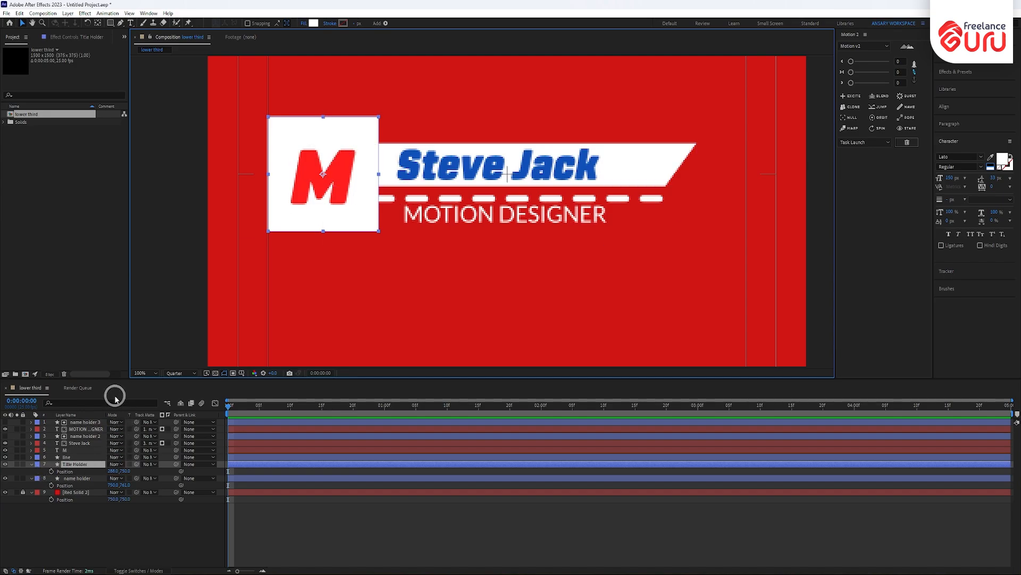
- Duplicate Title Holder, move the copy above M, and set M's Track Matte to Title Holder 2
key("ctrl+d")
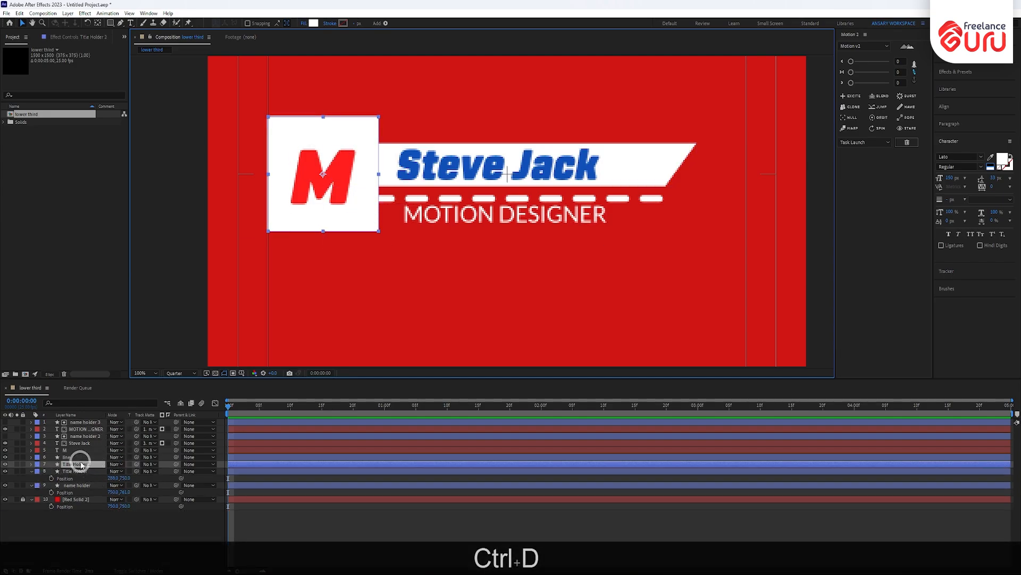
left_click_drag(81, 464, 107, 449)
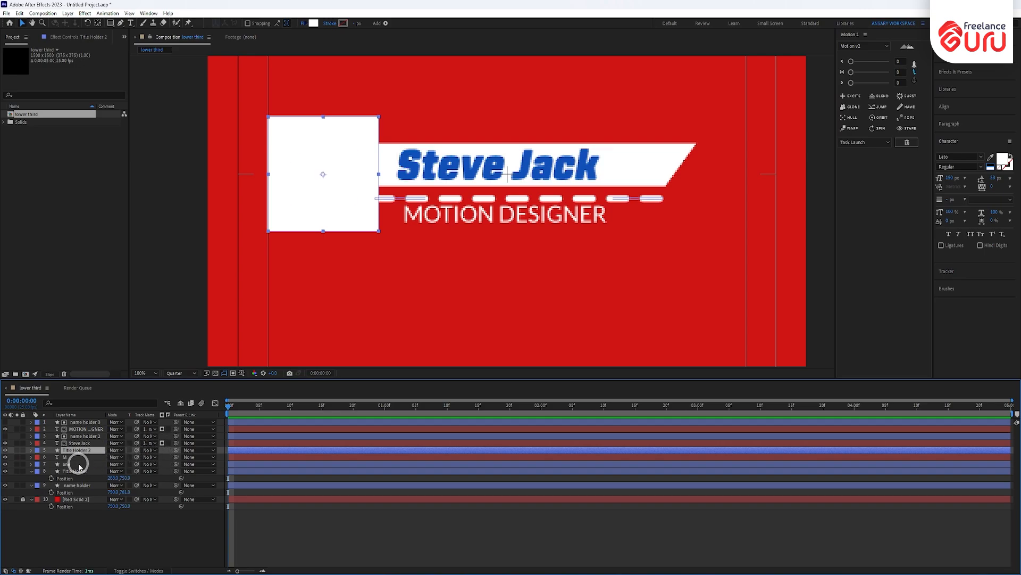
left_click(151, 458)
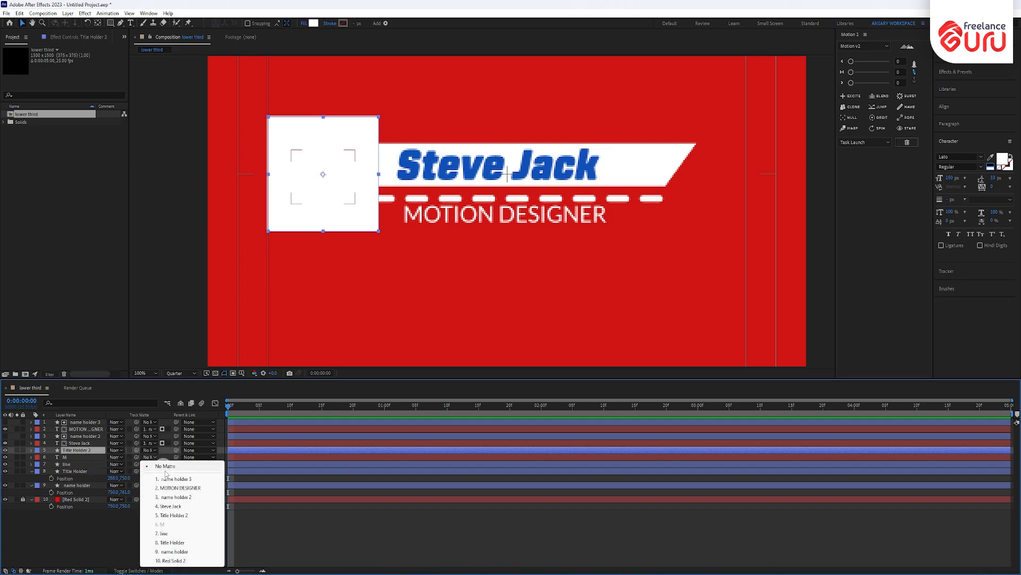
left_click(172, 515)
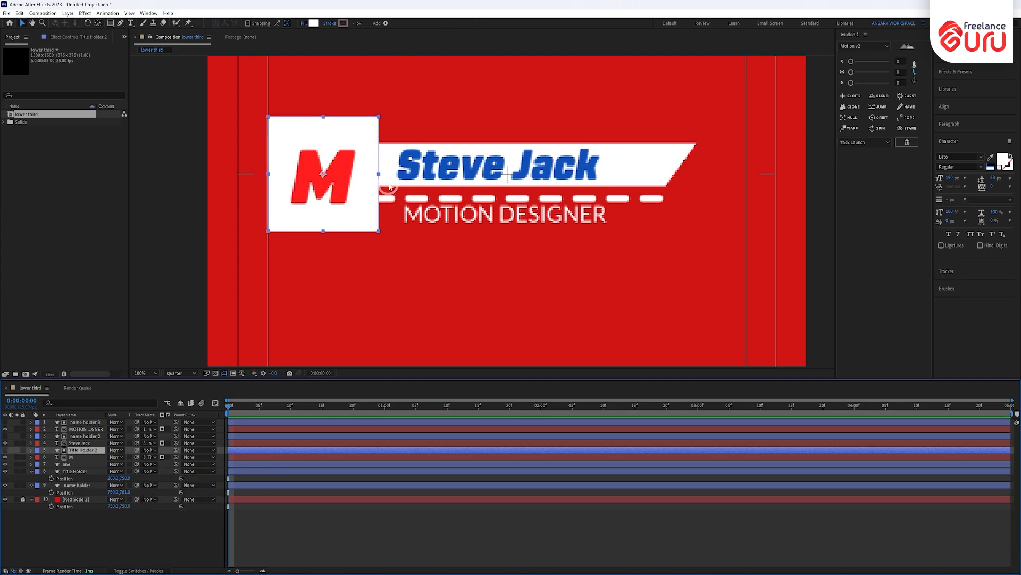
left_click(82, 472)
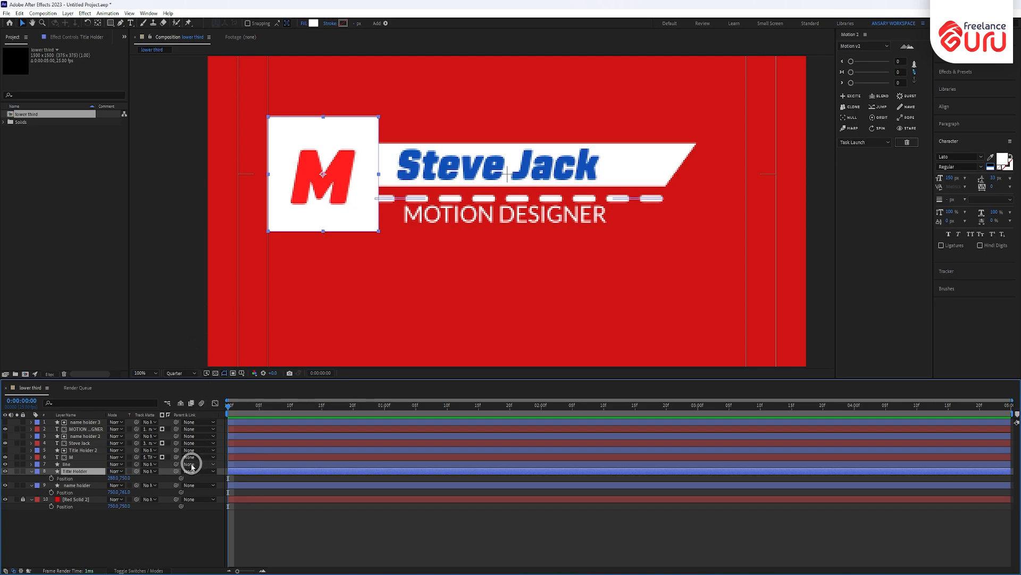
- Add Scale and Rotation keyframes to Title Holder at frame 10
key("s")
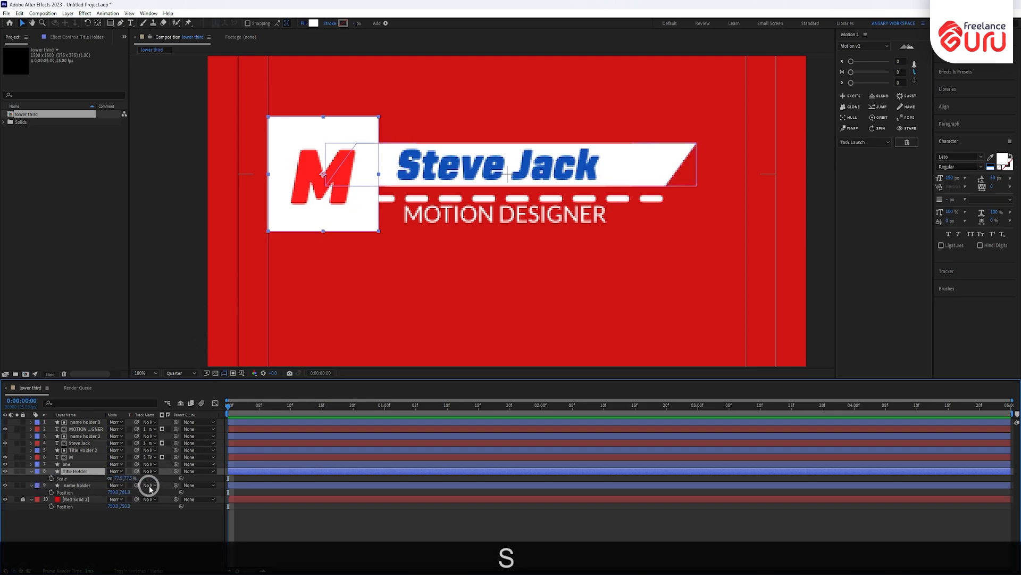
key("shift+r")
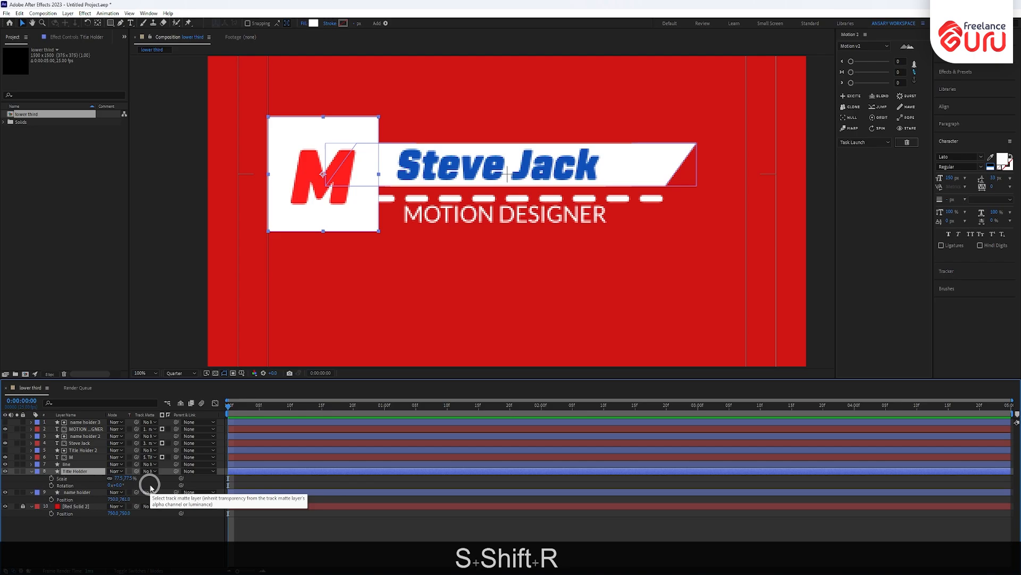
left_click(51, 485)
left_click_drag(229, 407, 291, 415)
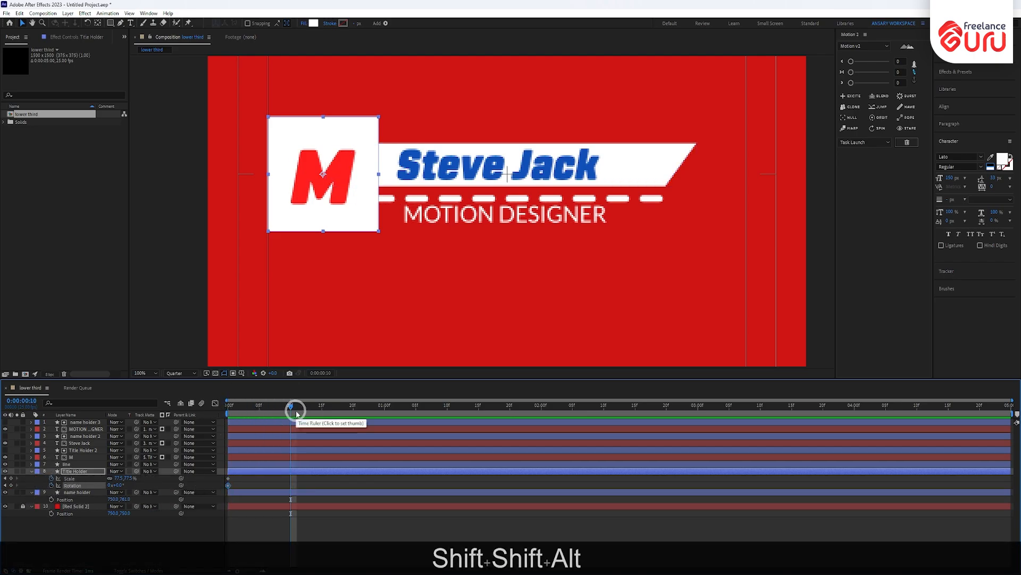
key("alt+shift+s")
key("alt+shift+r")
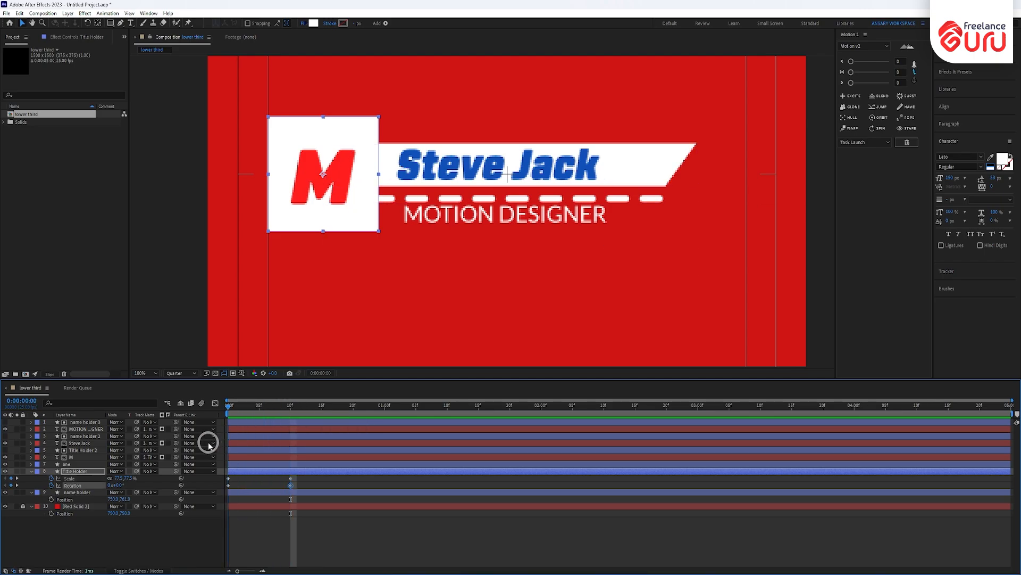
- At frame 0 set Title Holder Scale to 0% and Rotation to -79°, then preview
key("Home")
left_click(128, 487)
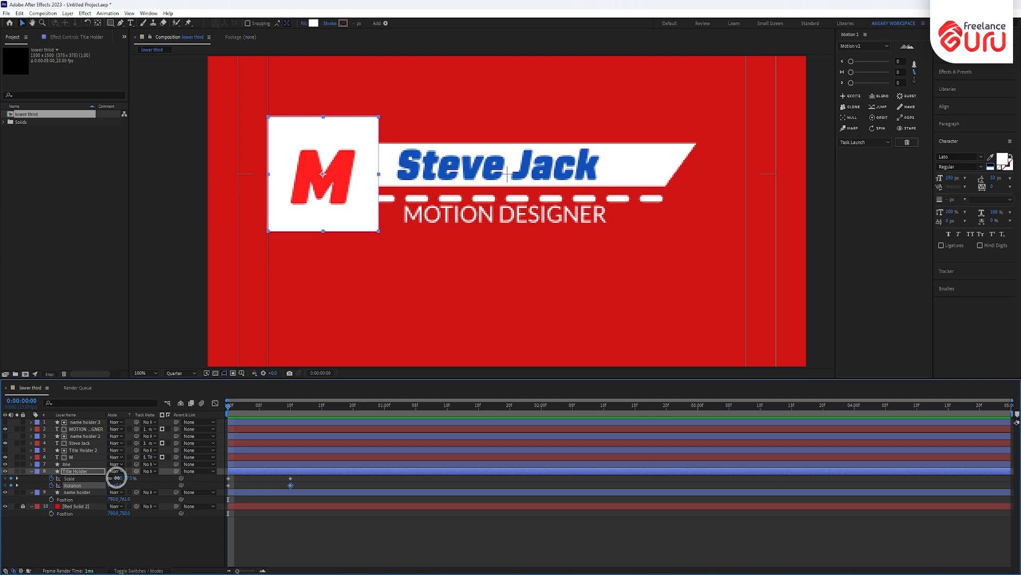
type("0")
key("Return")
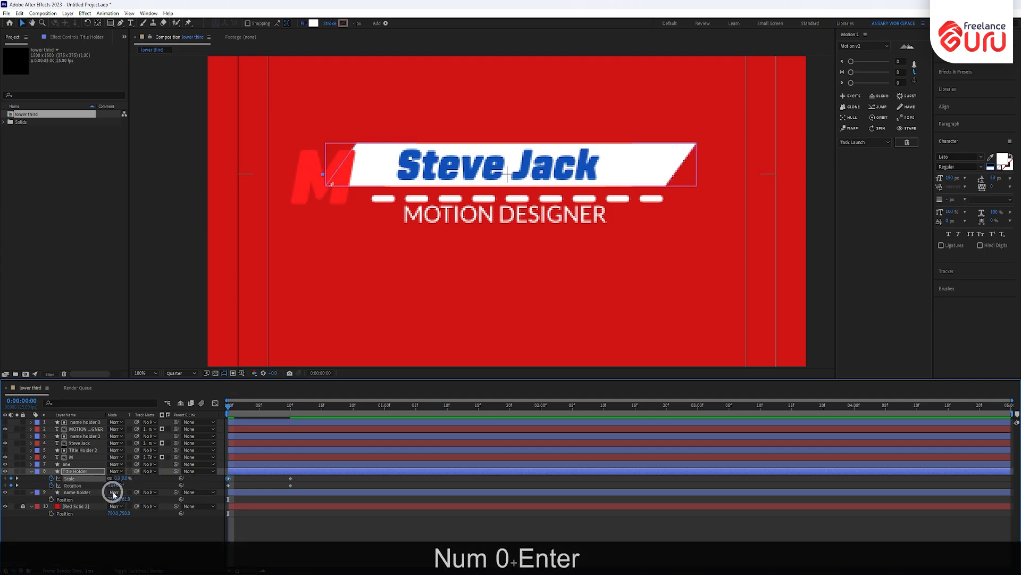
left_click_drag(114, 484, 80, 486)
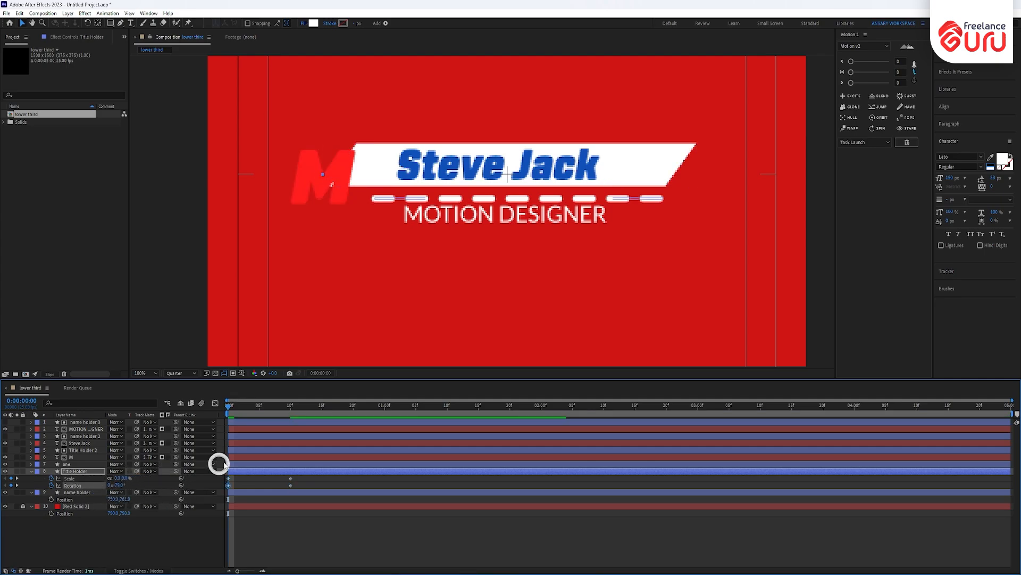
left_click_drag(228, 405, 304, 481)
key("KP_0")
- Apply easy ease to the keyframes, adjust them in the Graph Editor, and preview
left_click(197, 492, "shift")
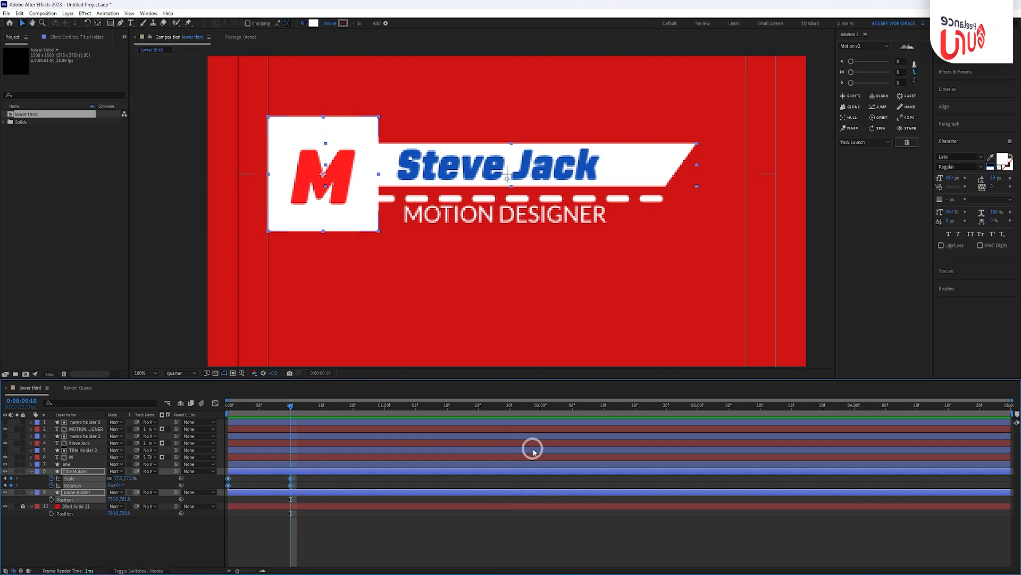
key("F9")
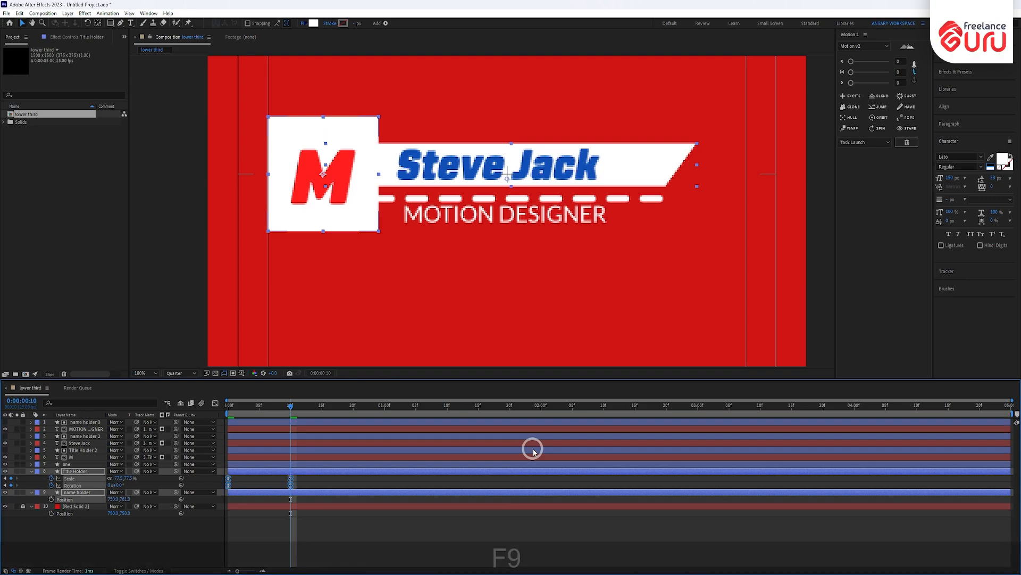
left_click(216, 402)
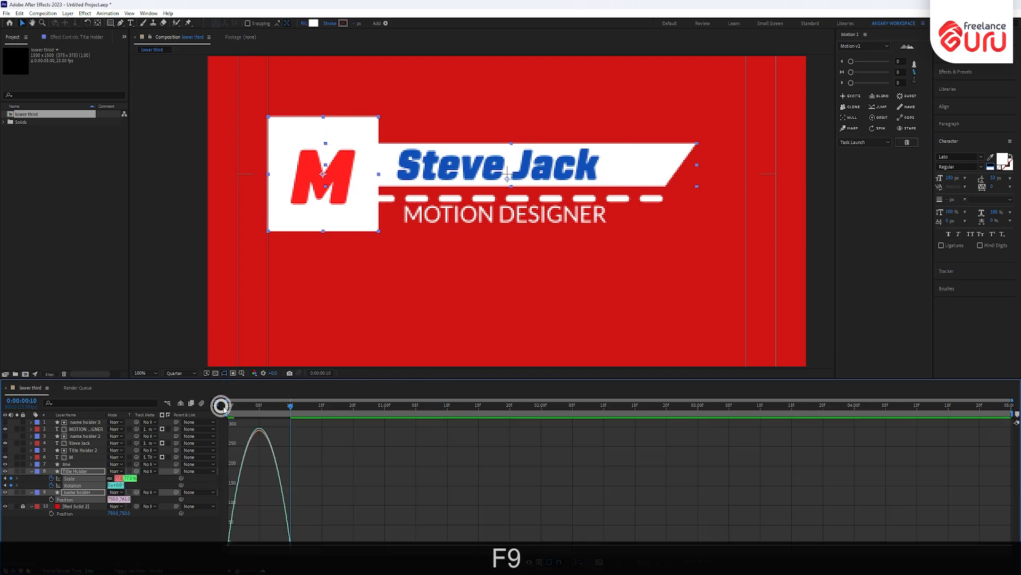
left_click_drag(338, 499, 267, 542)
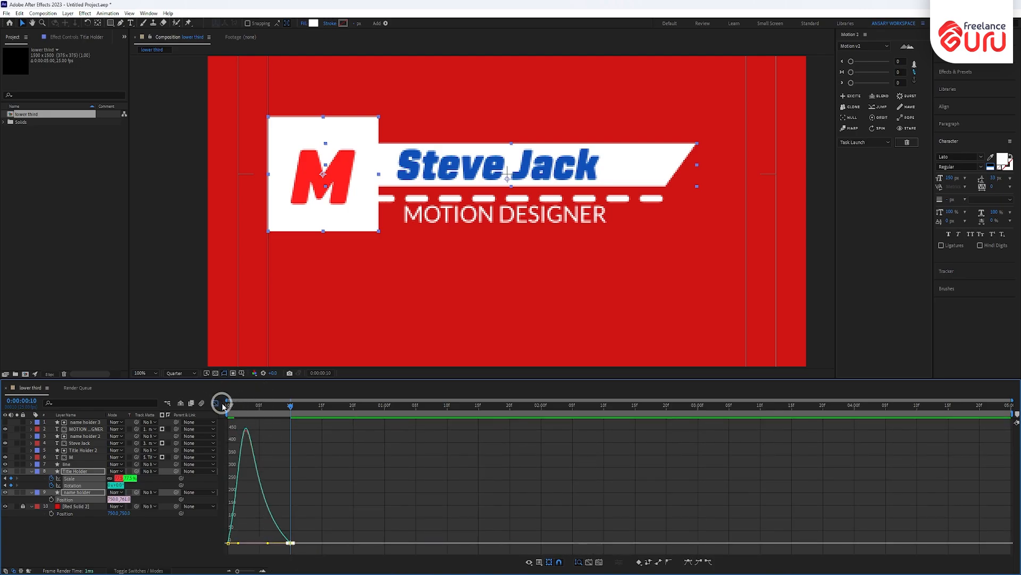
left_click(215, 403)
key("Home")
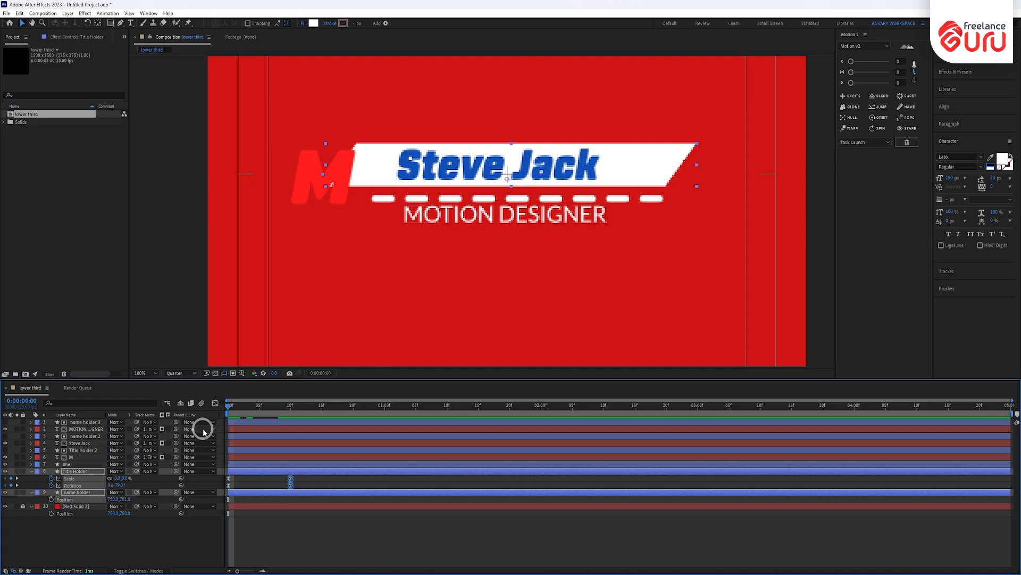
key("KP_0")
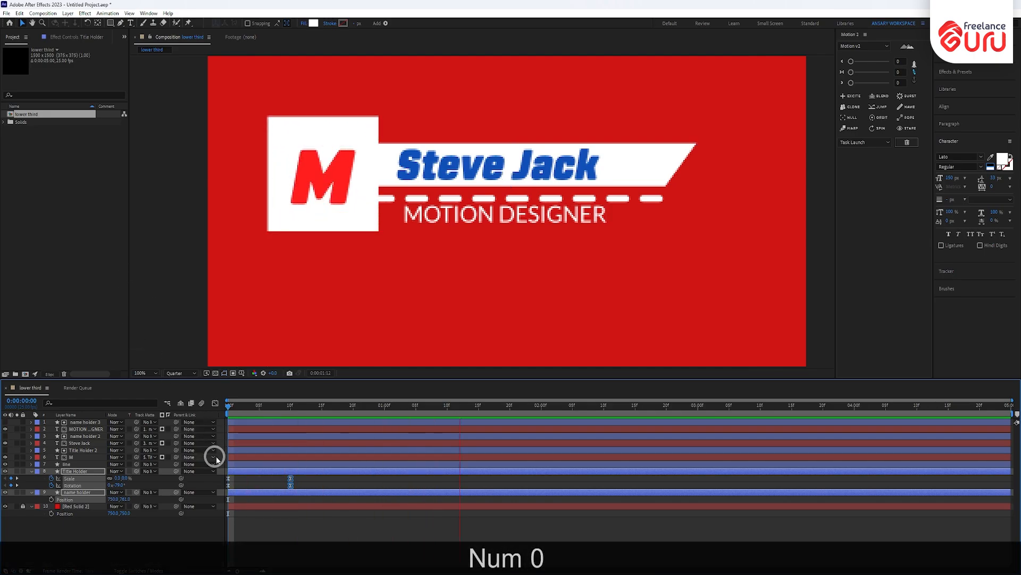
left_click_drag(228, 405, 295, 413)
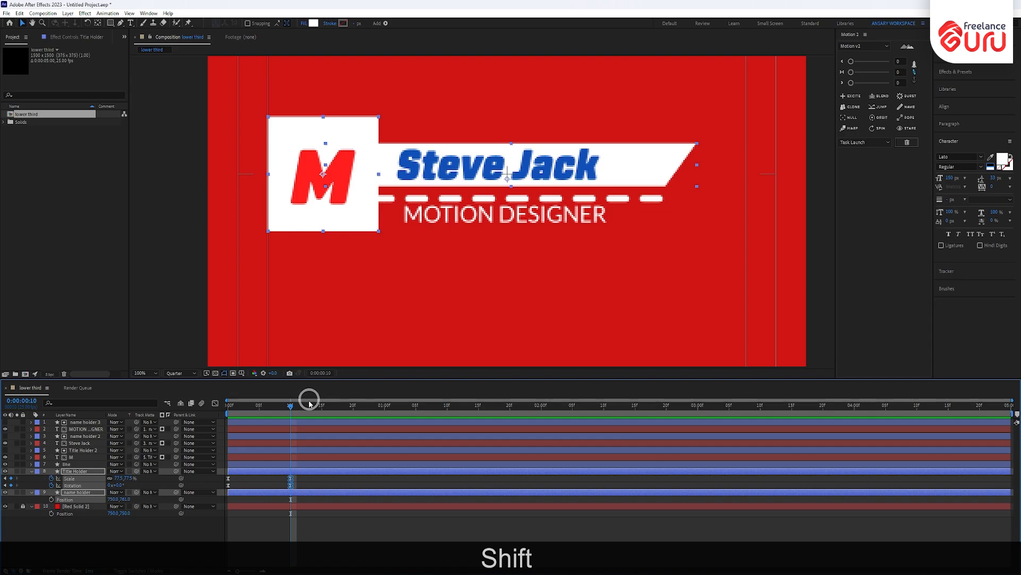
left_click_drag(292, 411, 261, 433)
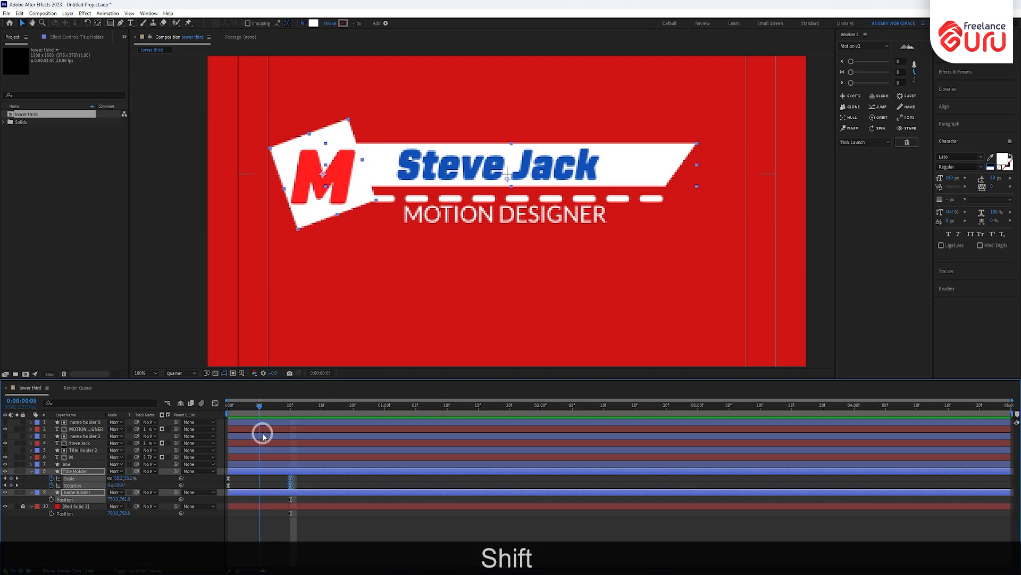
left_click(71, 457)
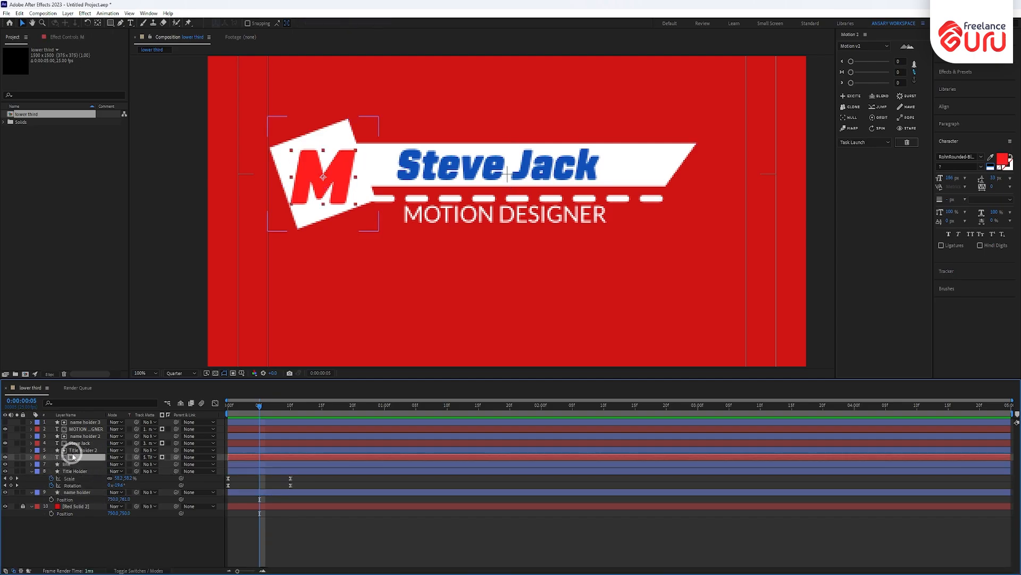
- Keyframe the M's Position at frames 5 and 15, raising it out of the box at frame 5
key("p")
left_click(51, 464)
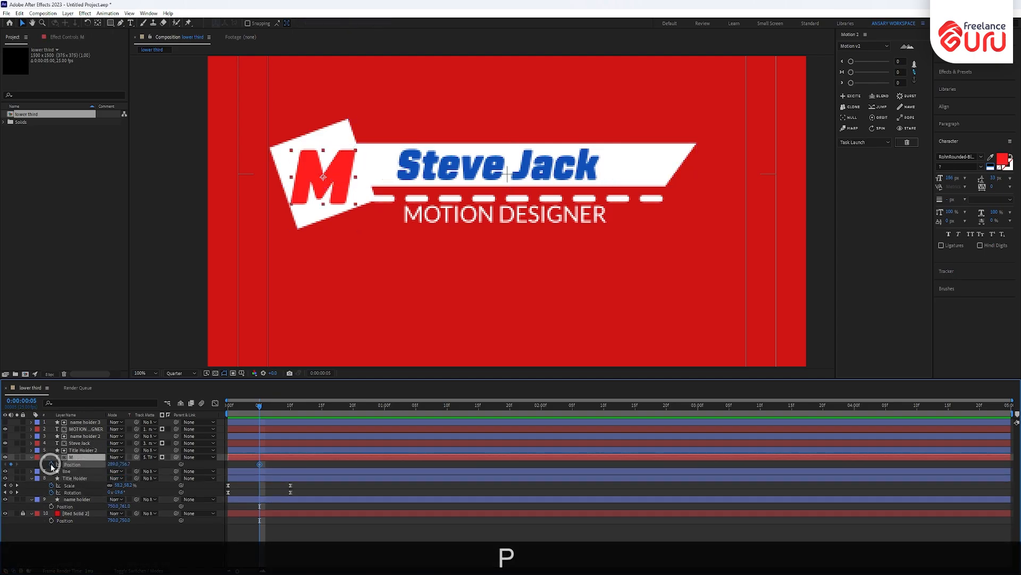
left_click_drag(266, 408, 323, 424)
key("alt+shift+p")
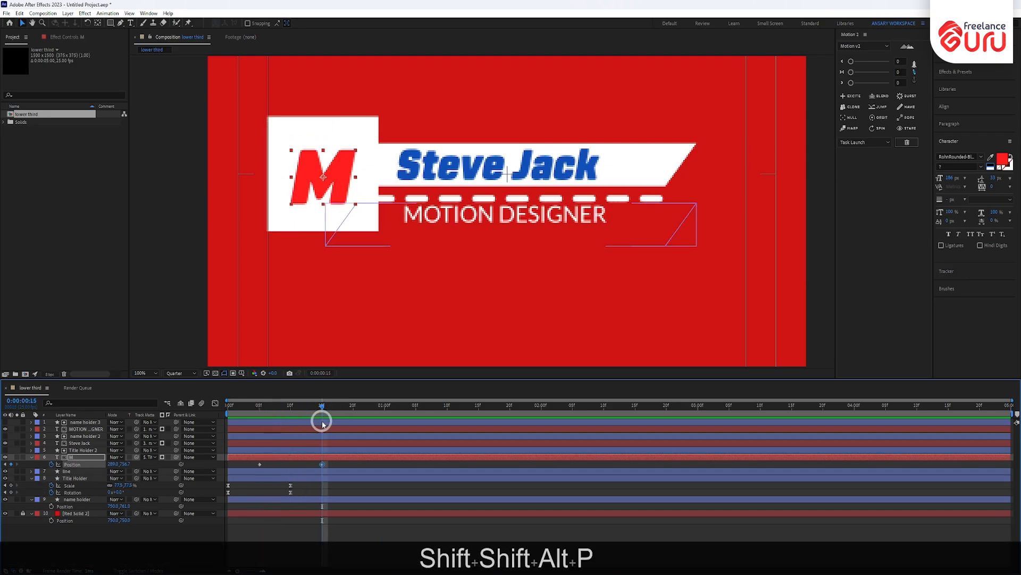
key("j")
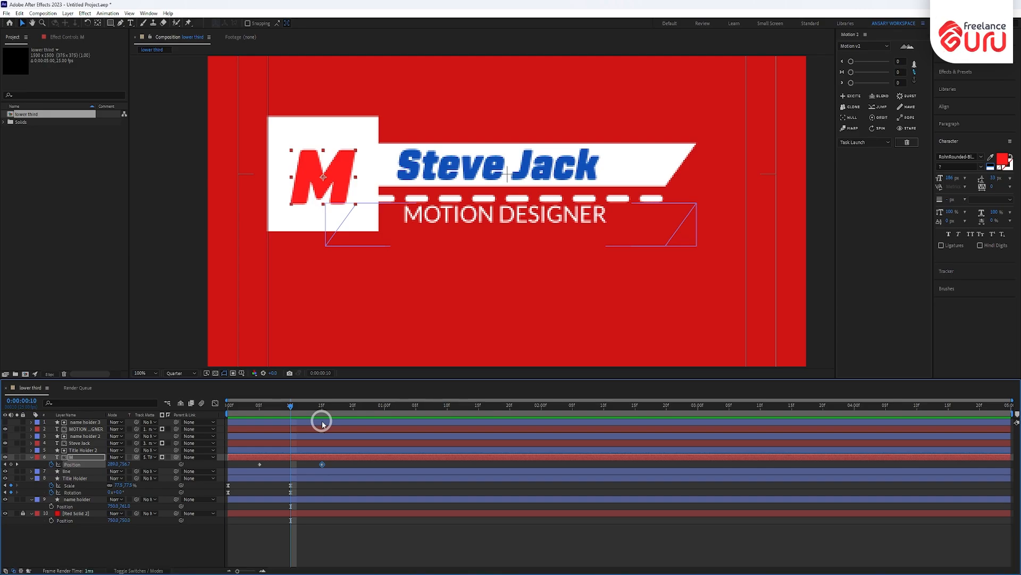
key("j")
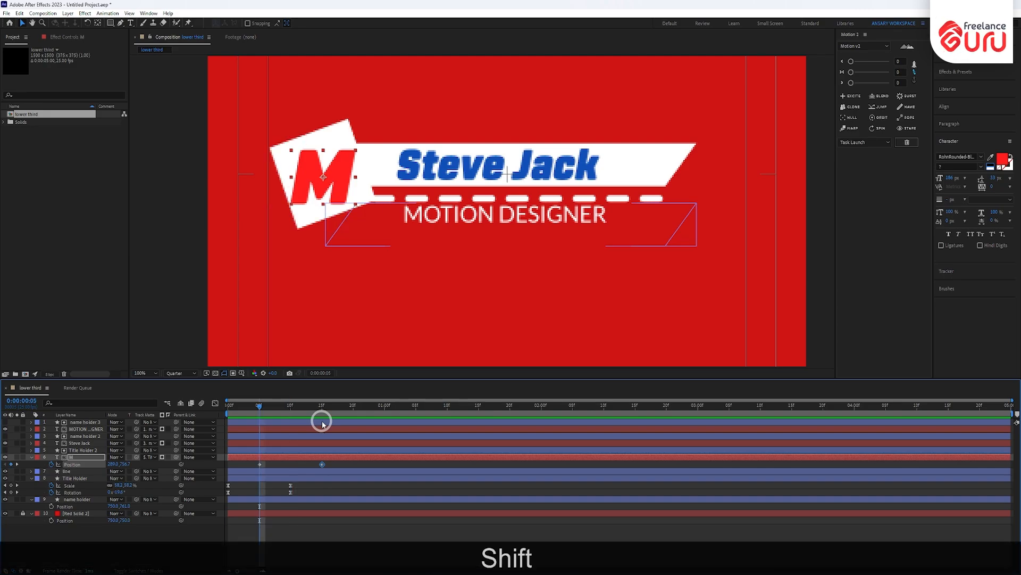
key("shift+Up")
key("shift+Up")
key("shift+Up")
key("shift+Up")
key("shift+Up")
key("shift+Up")
key("shift+Up")
key("shift+Up")
key("shift+Up")
key("shift+Up")
key("shift+Up")
key("shift+Up")
key("shift+Up")
key("shift+Up")
key("shift+Up")
key("shift+Up")
key("shift+Up")
key("shift+Up")
key("shift+Up")
key("shift+Up")
key("shift+Up")
key("shift+Up")
key("shift+Up")
key("shift+Up")
key("shift+Up")
key("shift+Up")
key("shift+Up")
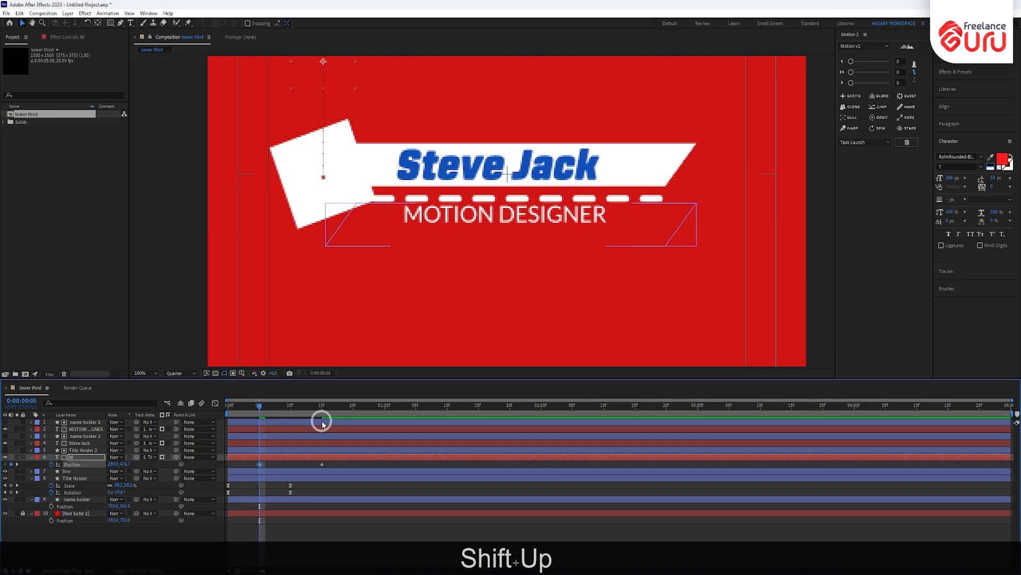
- Ease both M keyframes with a sharp speed peak, enable motion blur, and preview from the start
left_click_drag(328, 462, 251, 470)
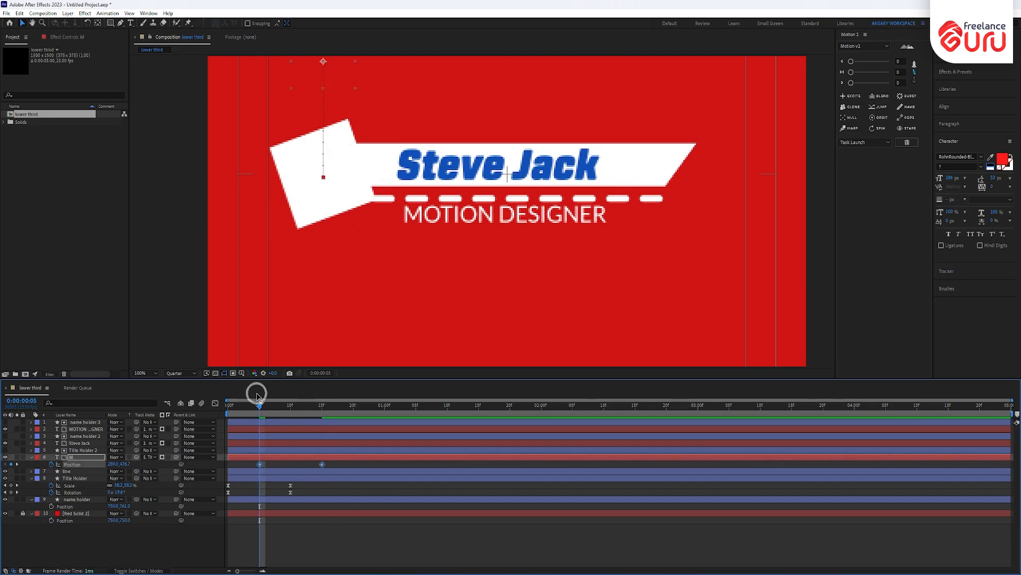
key("F9")
left_click(215, 403)
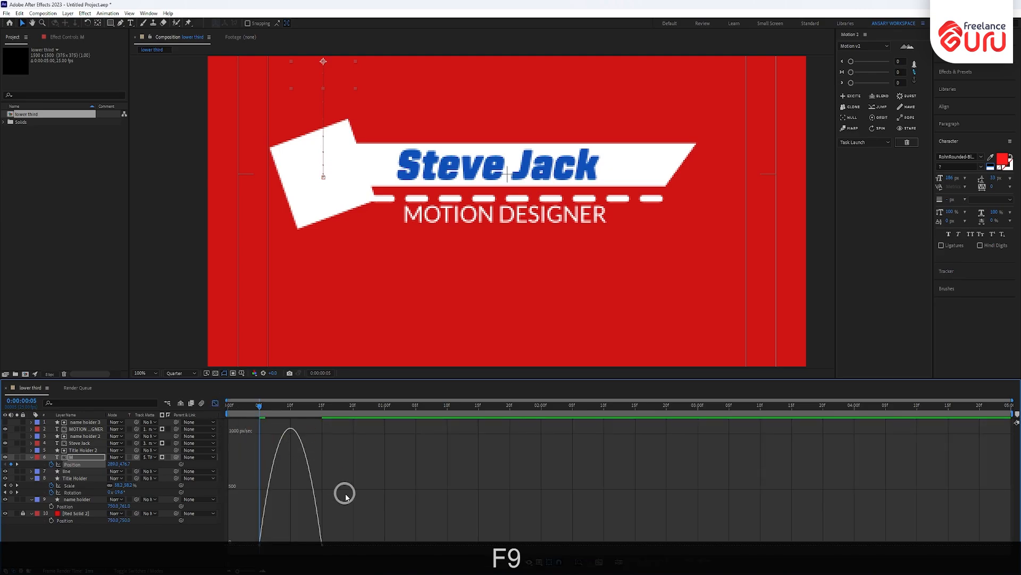
left_click_drag(302, 547, 299, 545)
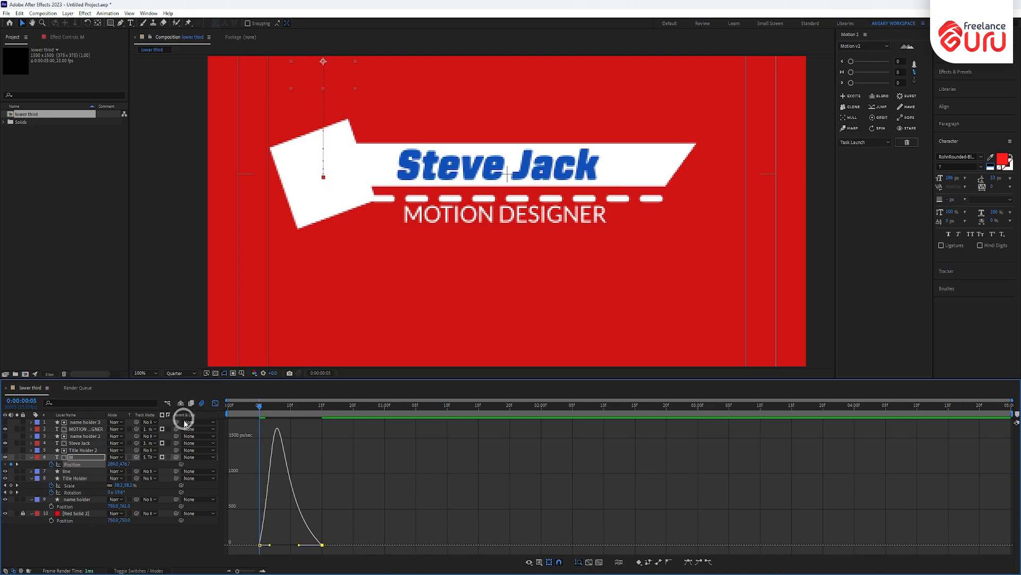
left_click(135, 571)
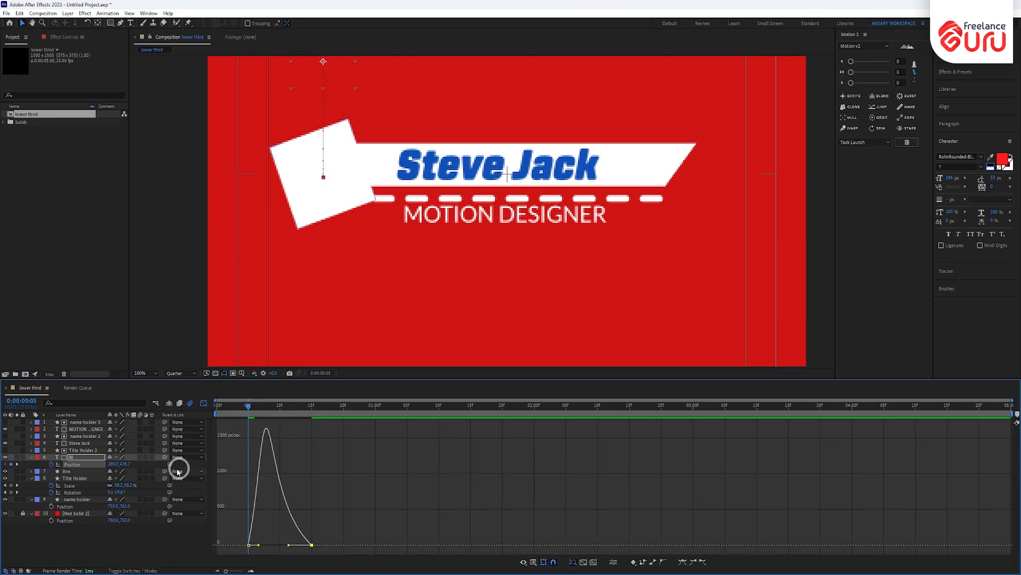
left_click(141, 457)
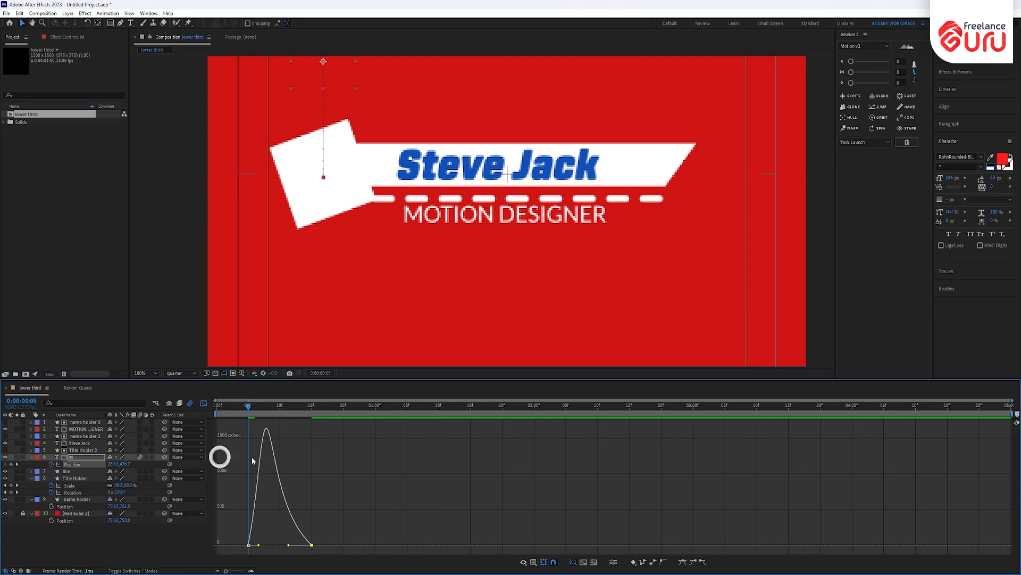
left_click(204, 406)
left_click_drag(248, 406, 166, 412)
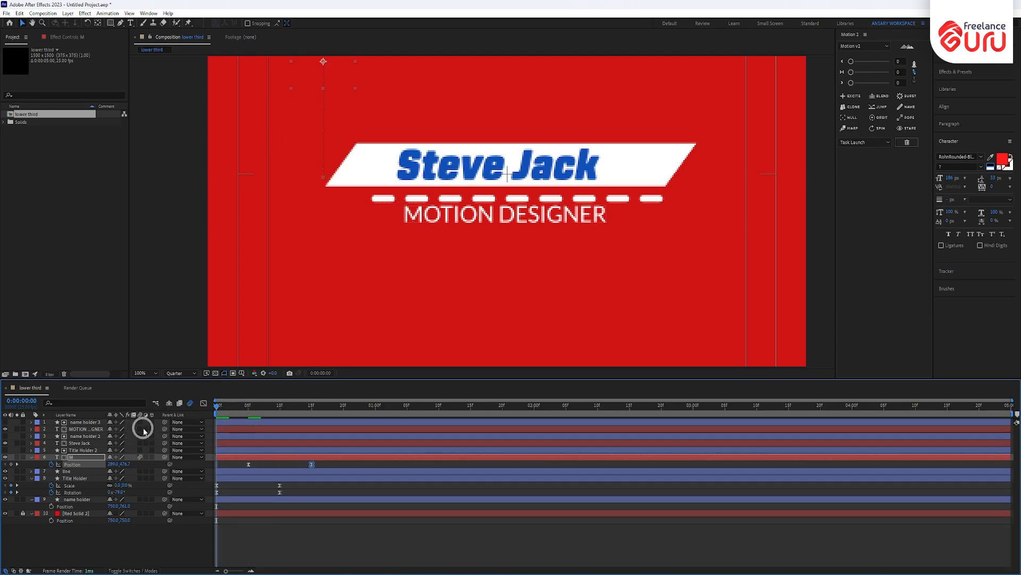
key("KP_0")
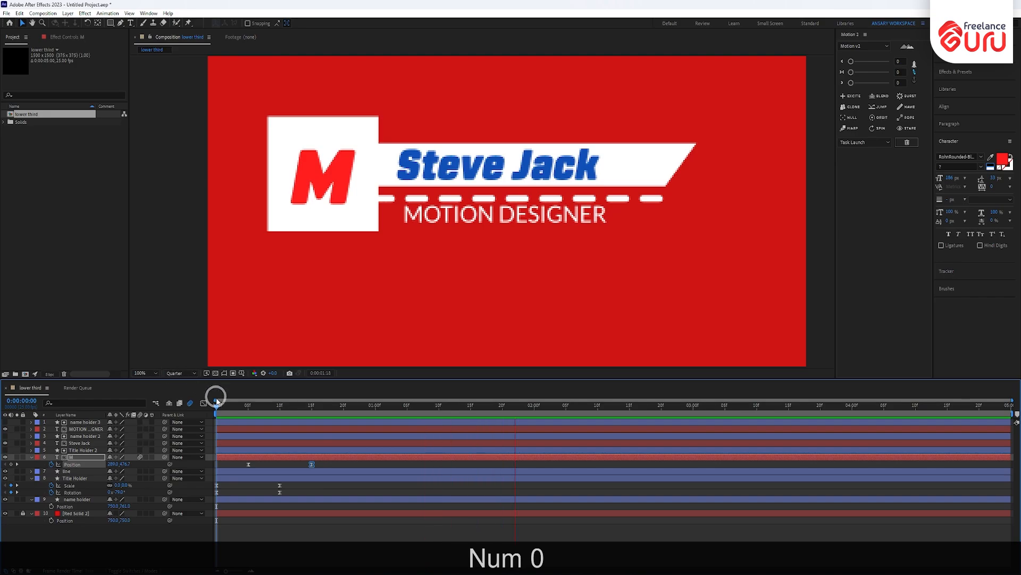
- Try shrinking the name holder bar's Scale width to 45%, then undo the change
left_click_drag(219, 407, 281, 426)
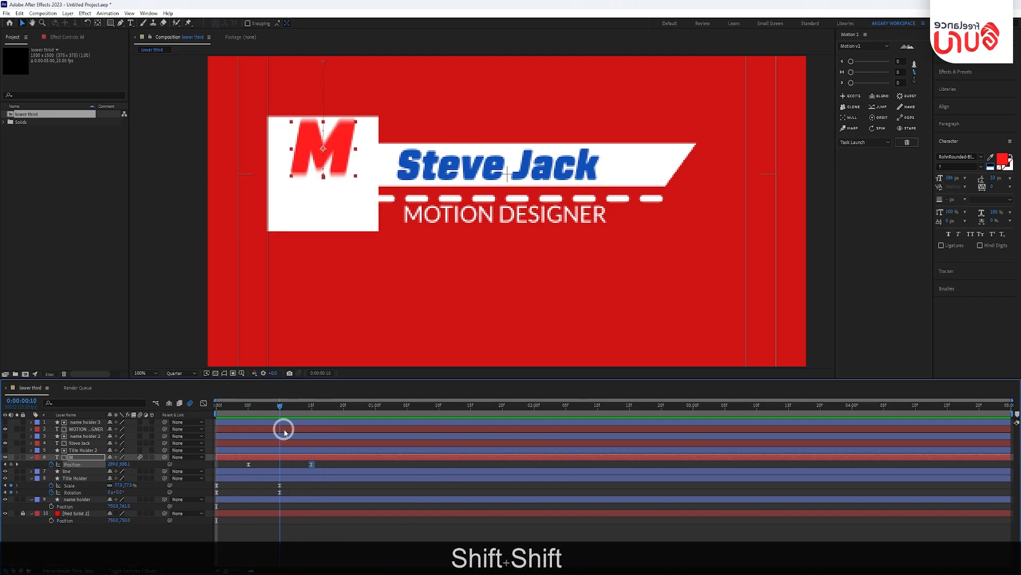
left_click(666, 158)
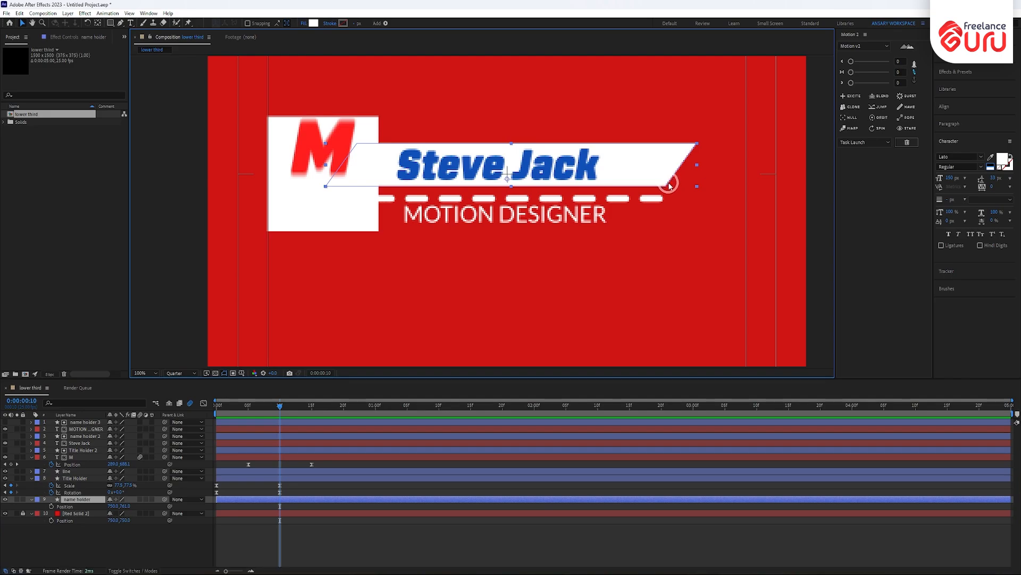
key("s")
left_click(122, 506)
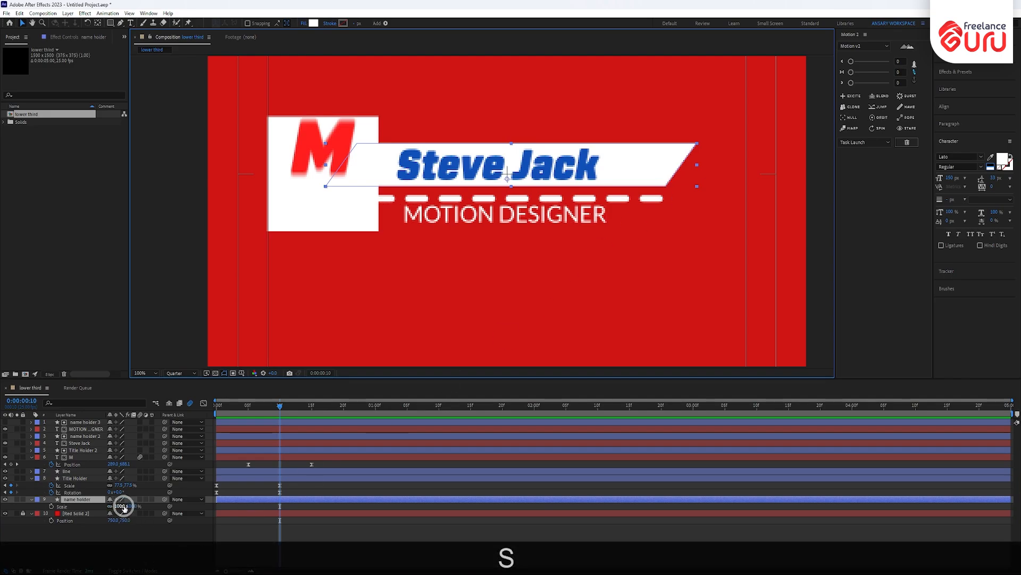
left_click_drag(121, 506, 101, 506)
key("ctrl+z")
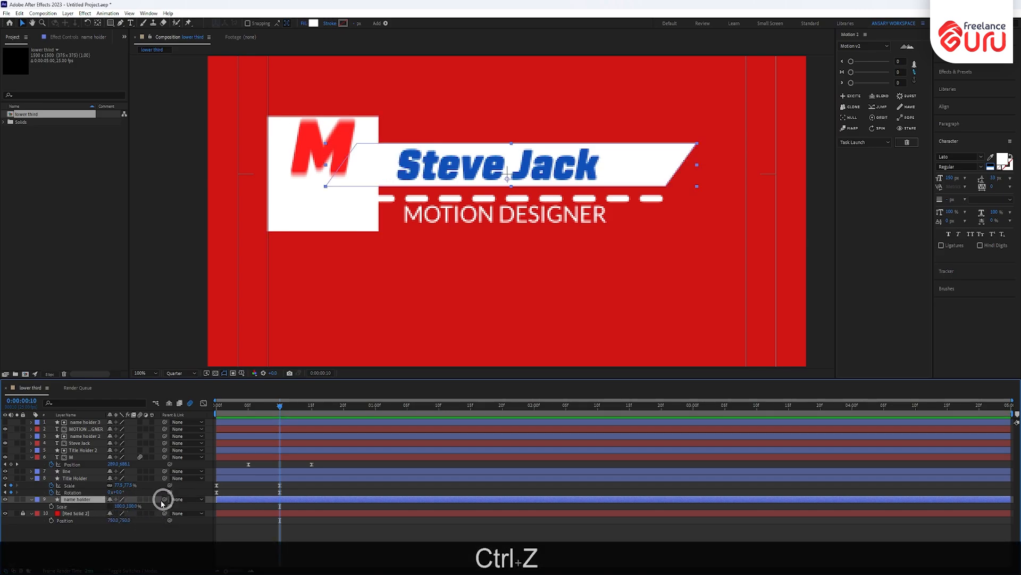
left_click_drag(126, 506, 91, 506)
left_click(467, 245)
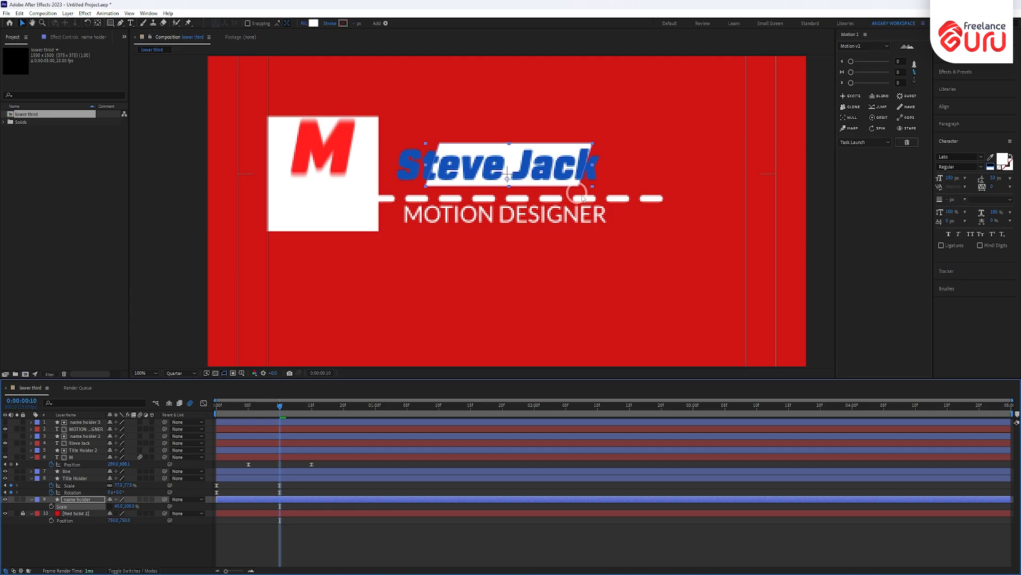
key("ctrl+z")
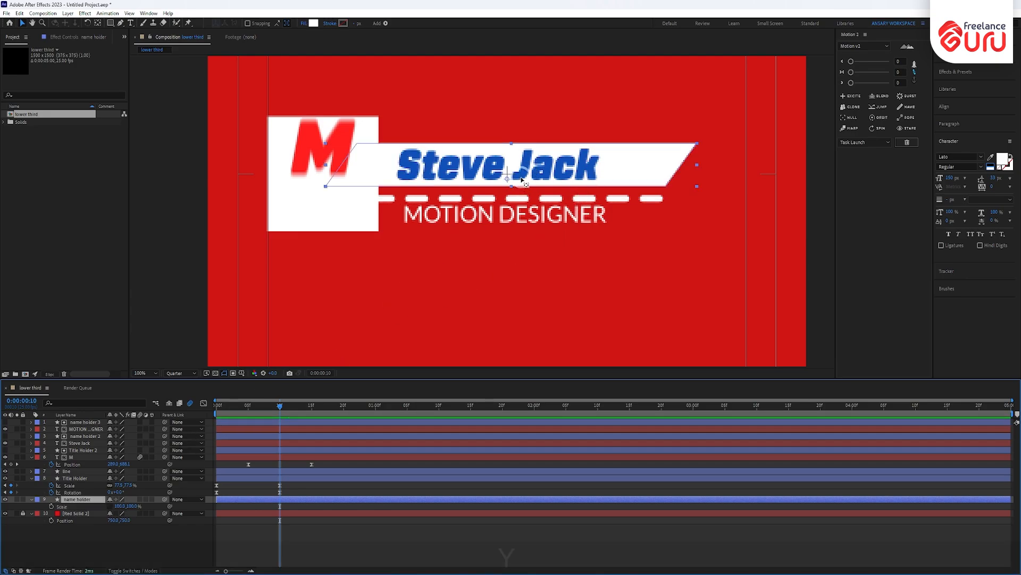
- Reposition the name holder's anchor point, then select the M layer
key("y")
left_click_drag(507, 179, 326, 164)
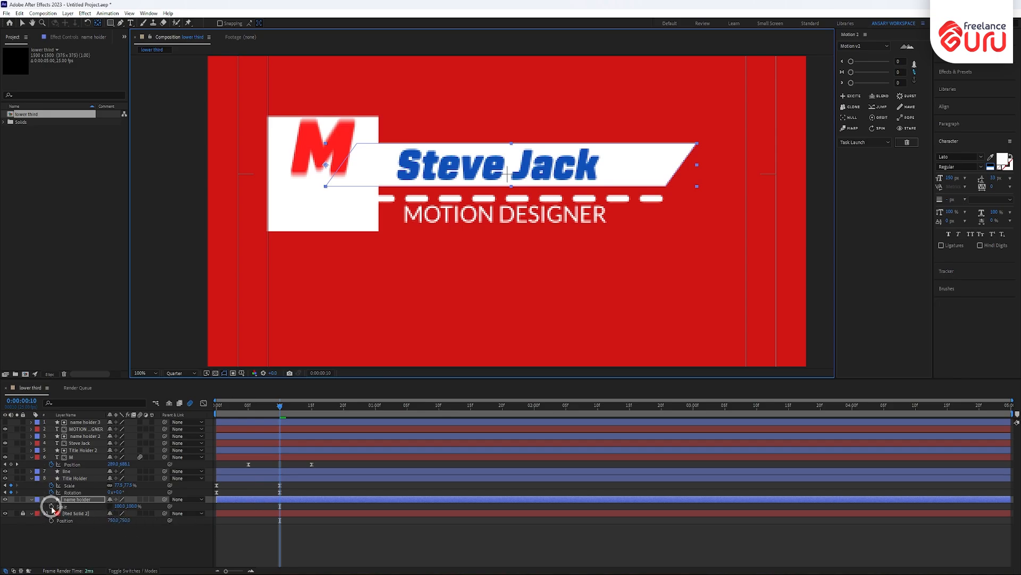
left_click(85, 457)
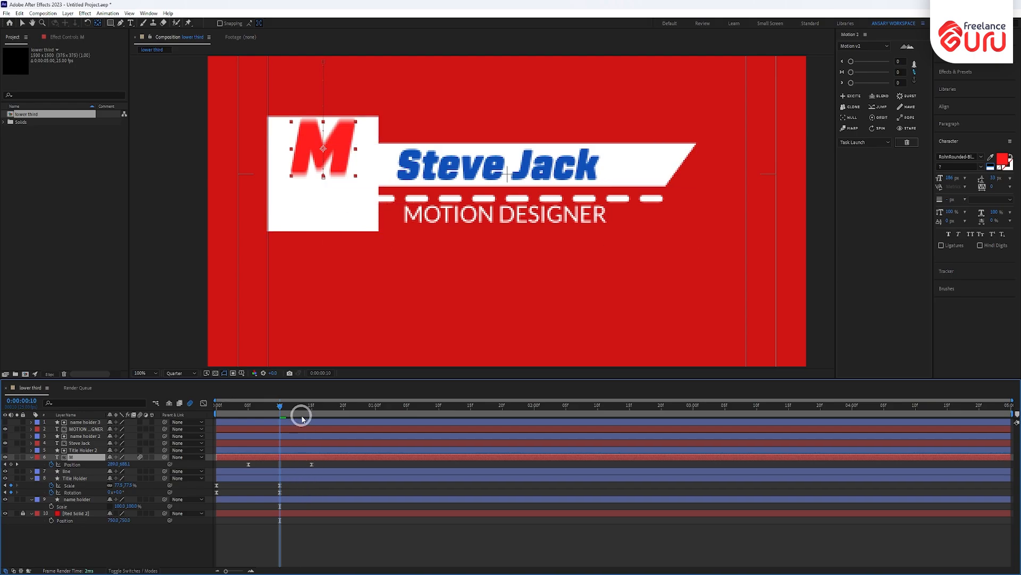
- Keyframe the name holder's Scale at 100% on frame 20 and 8% width on frame 10
left_click(51, 506)
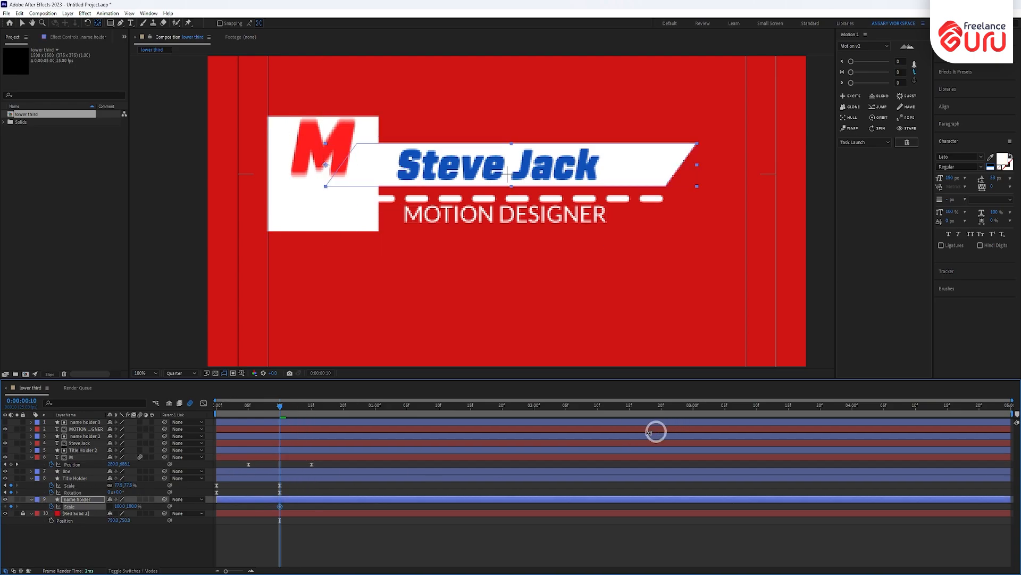
left_click_drag(284, 408, 344, 410)
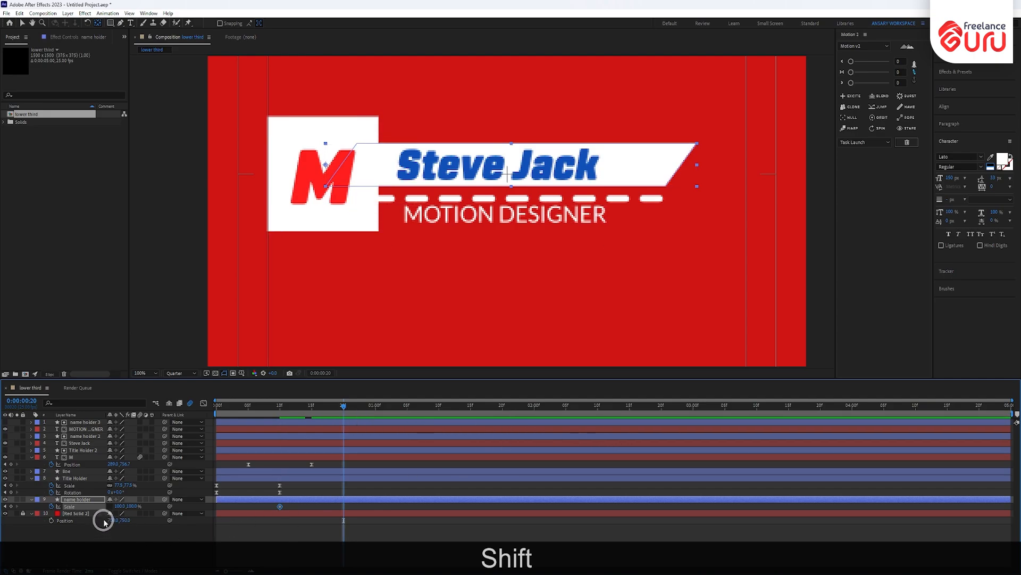
key("shift+alt+s")
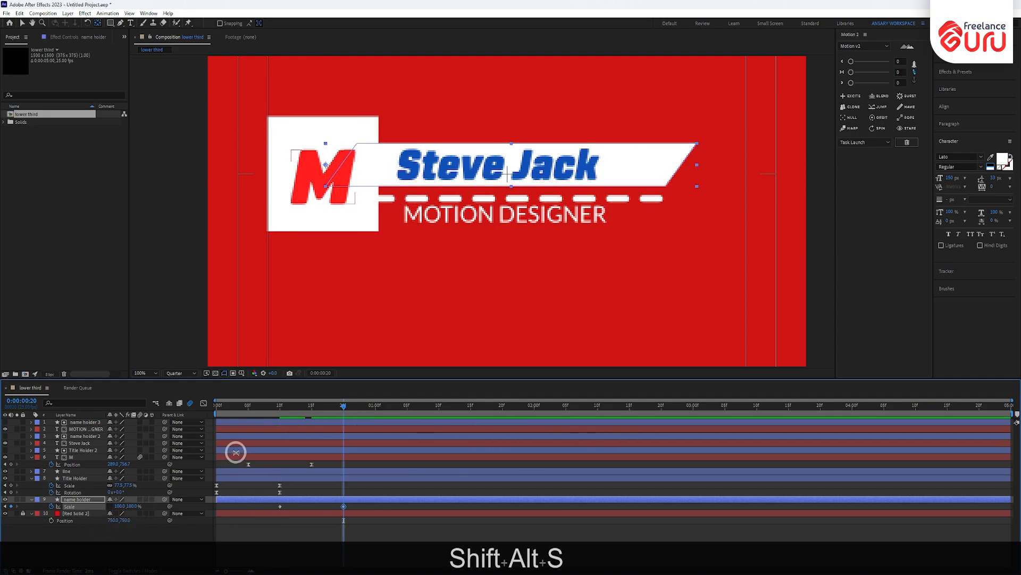
key("j")
key("j")
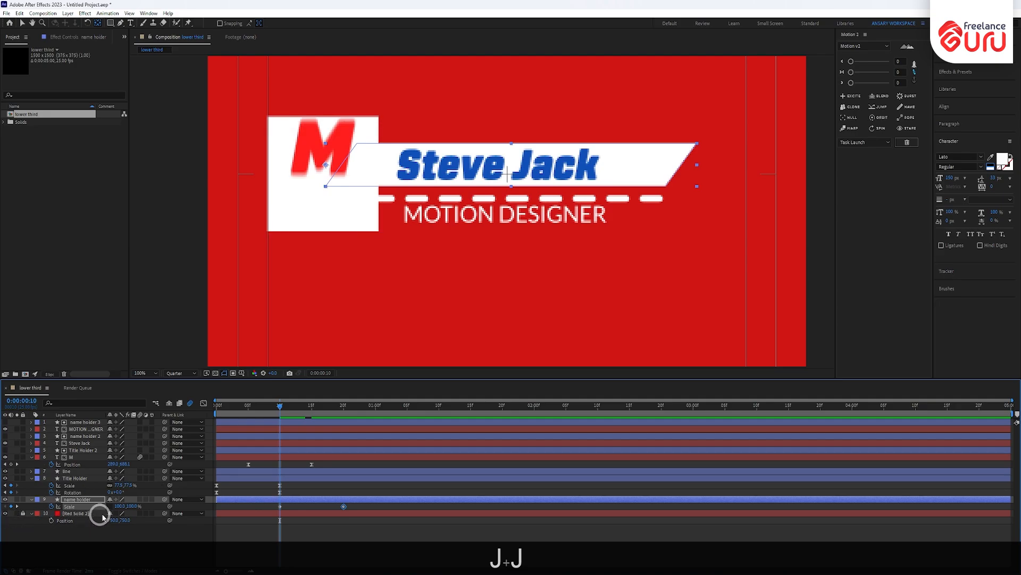
left_click_drag(119, 507, 84, 506)
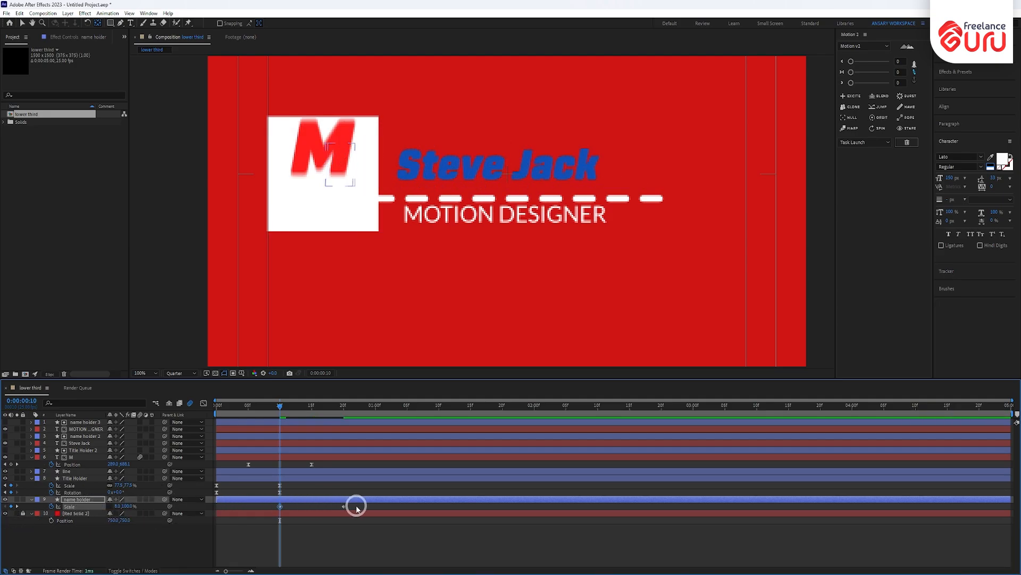
- Ease both scale keyframes, adjust the speed graph, and preview the bar stretching out
left_click_drag(358, 505, 259, 511)
key("F9")
left_click(203, 403)
left_click_drag(425, 506, 316, 545)
right_click(365, 515)
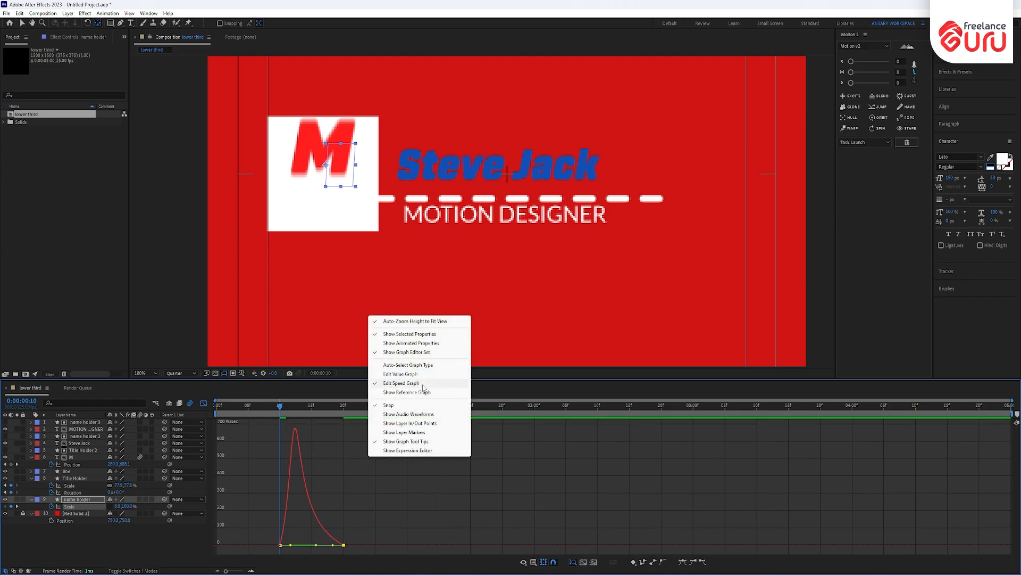
left_click(208, 404)
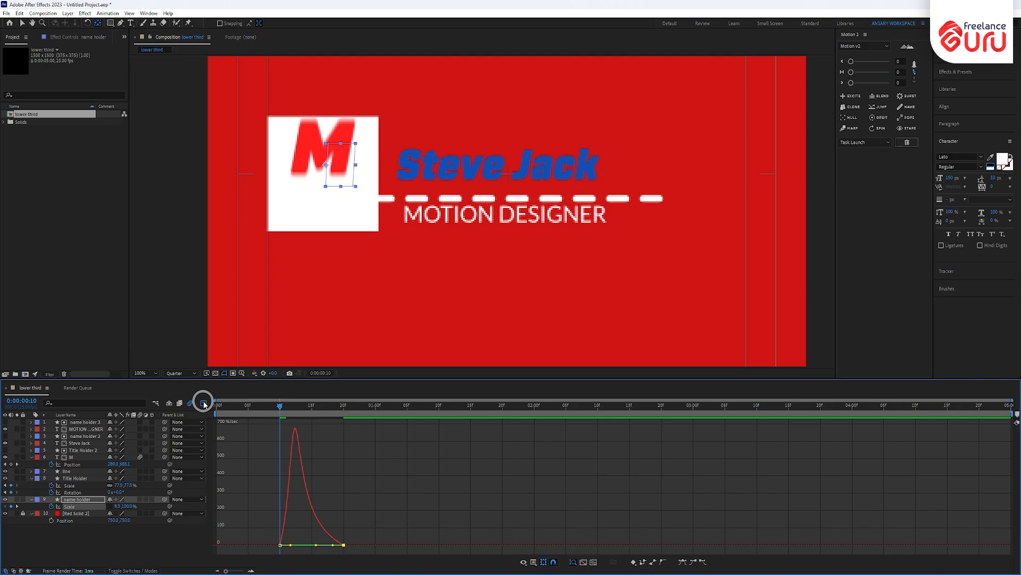
left_click(203, 401)
left_click_drag(280, 405, 142, 422)
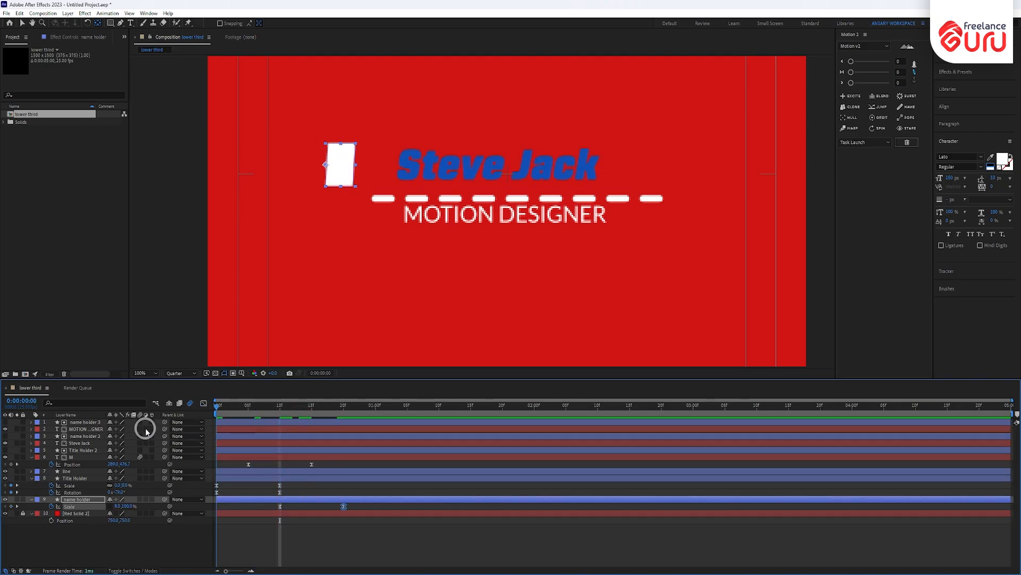
key("KP_0")
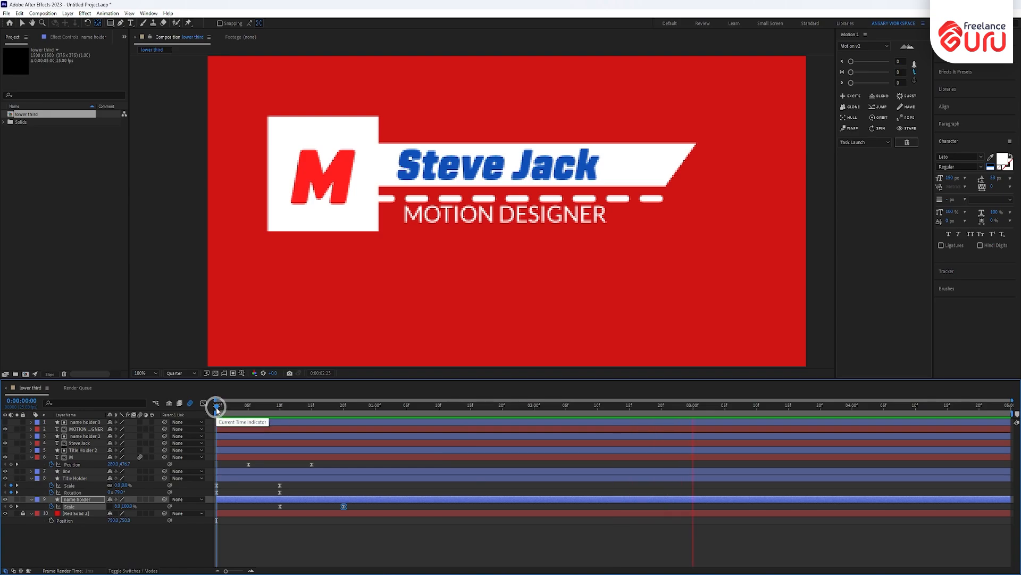
left_click_drag(216, 406, 343, 408)
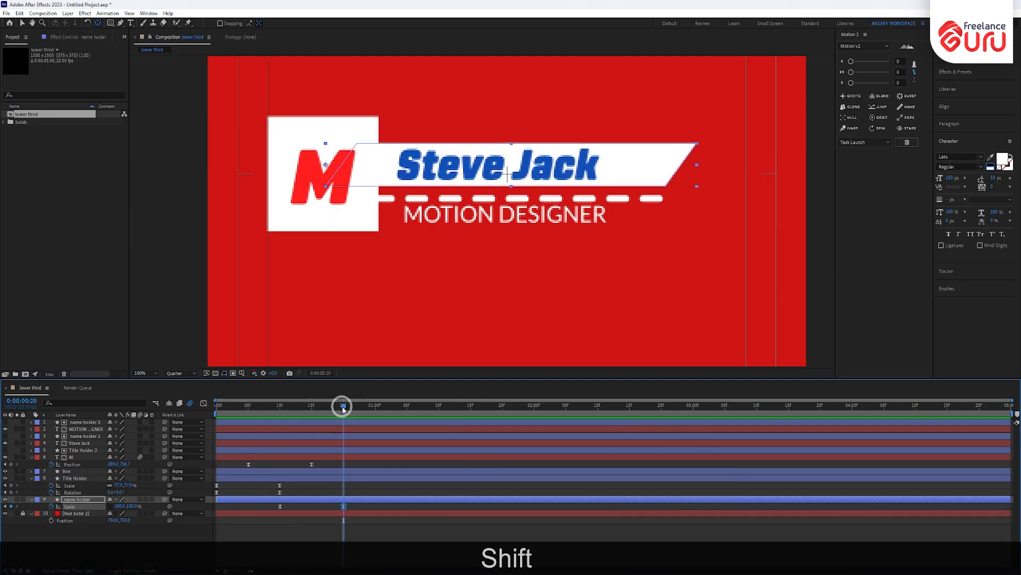
left_click(430, 201)
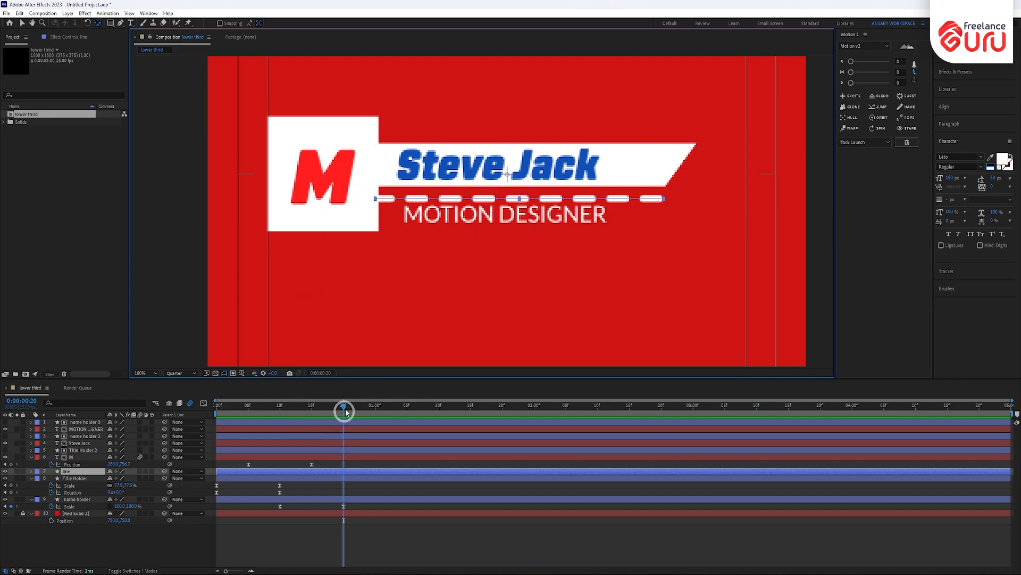
left_click_drag(342, 405, 282, 420)
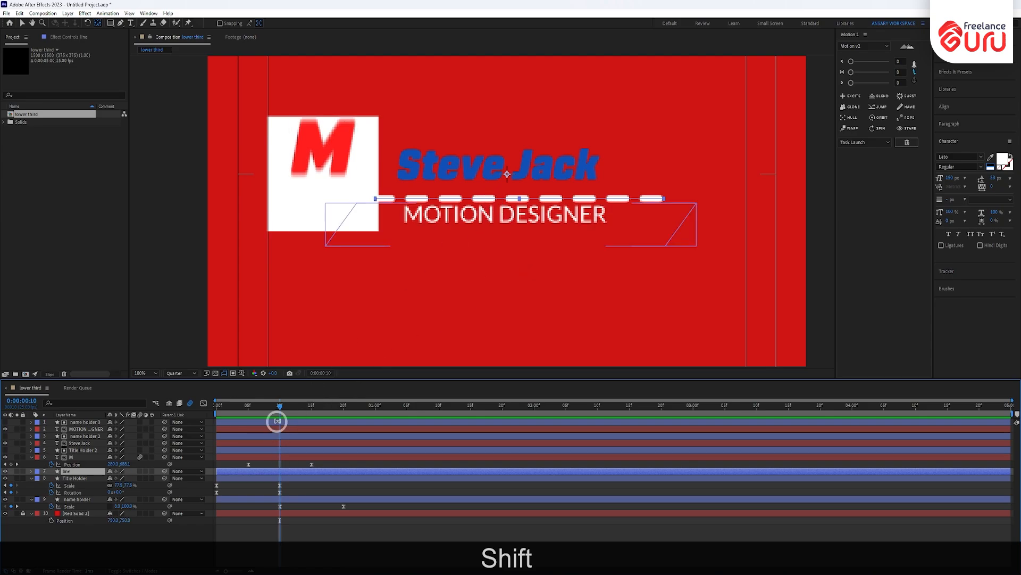
left_click_drag(281, 404, 317, 448)
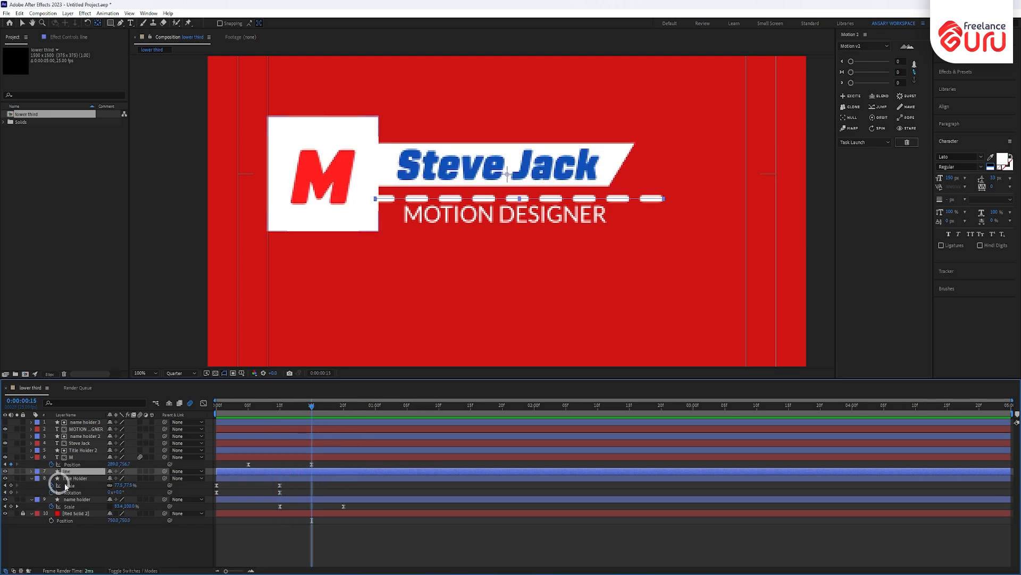
left_click(94, 445)
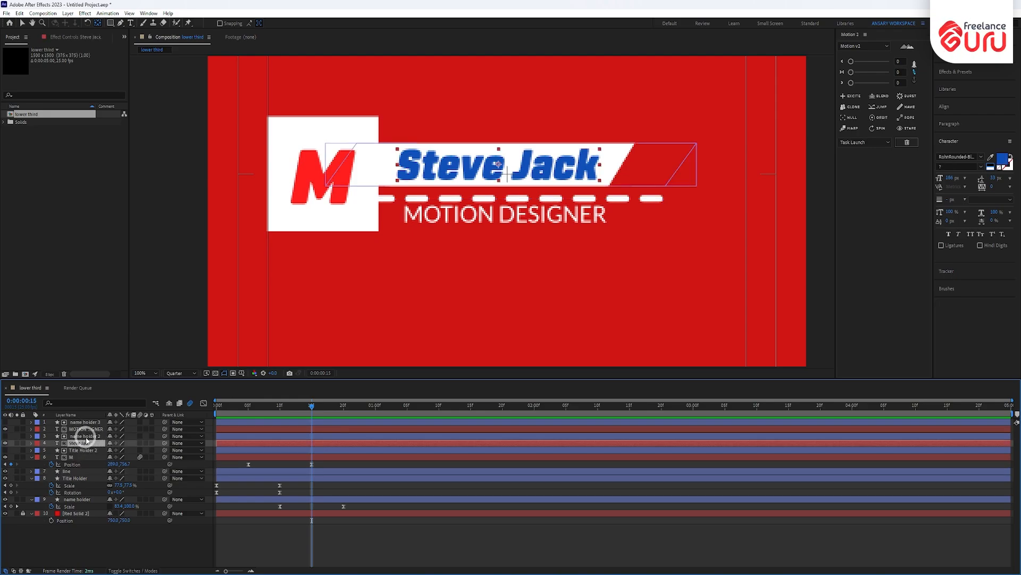
key("p")
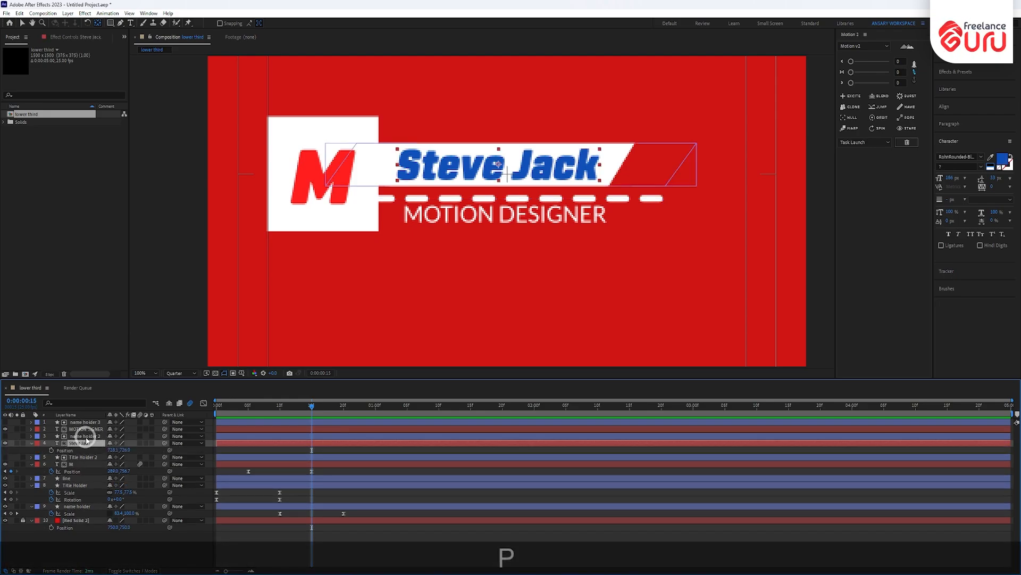
left_click(51, 450)
left_click_drag(319, 406, 377, 419)
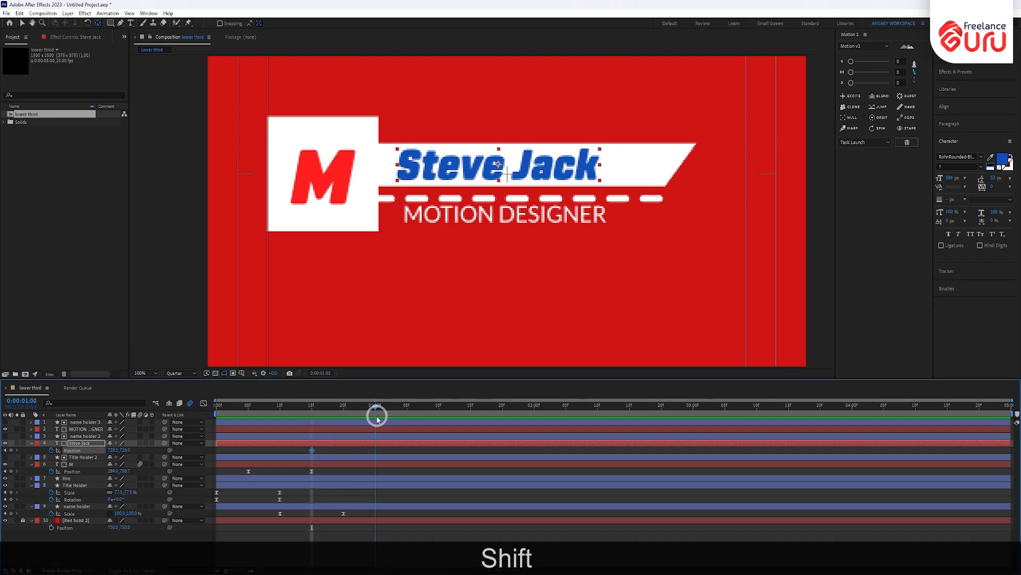
key("shift+alt+p")
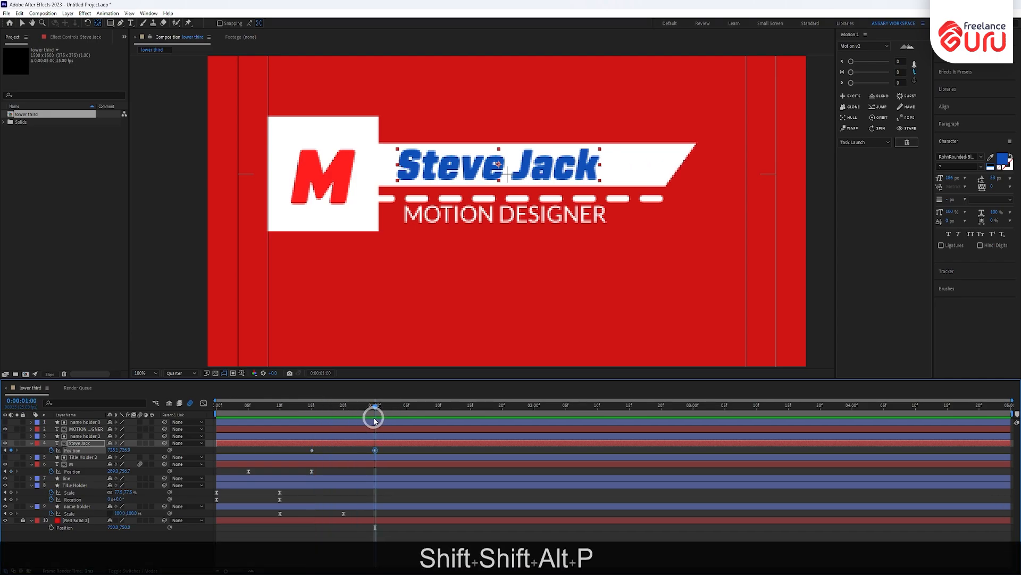
left_click_drag(375, 410, 308, 440)
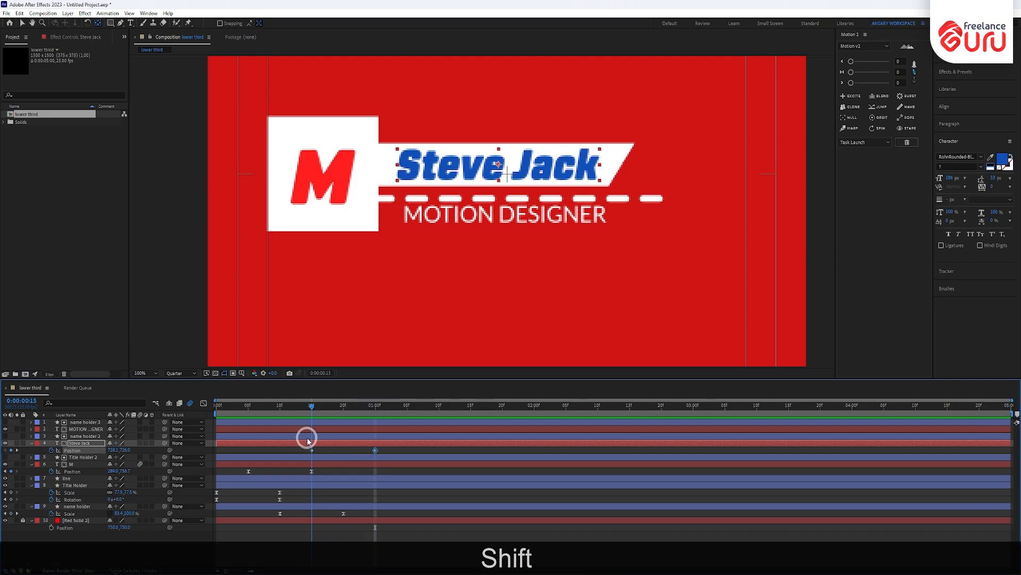
left_click(310, 433, "shift")
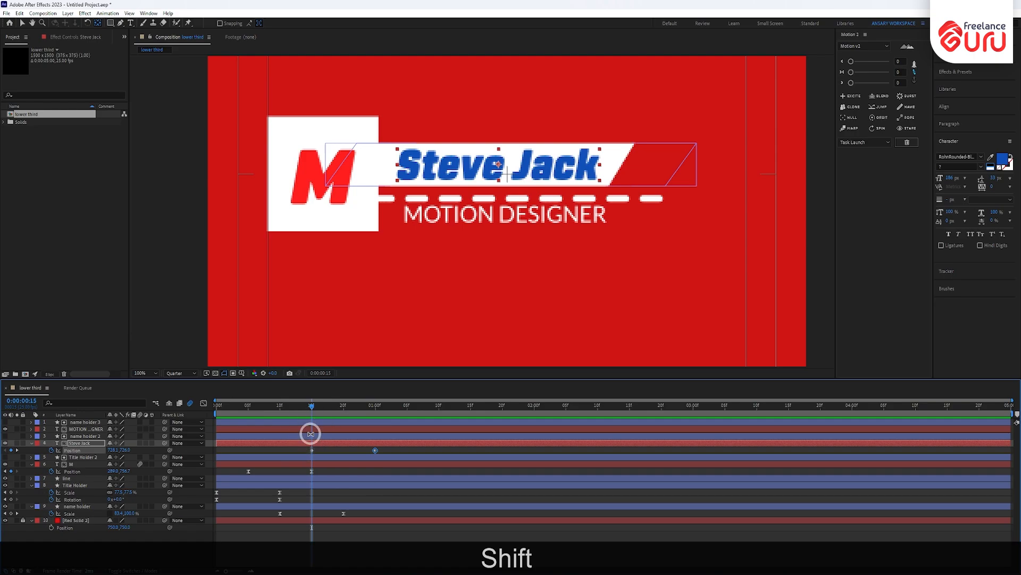
key("shift+Left")
key("shift+Left")
key("shift+Left")
key("shift+Left")
key("shift+Left")
key("shift+Left")
key("shift+Left")
key("shift+Left")
key("shift+Left")
key("shift+Left")
key("shift+Left")
key("shift+Left")
key("shift+Left")
key("shift+Left")
key("shift+Left")
key("shift+Left")
key("shift+Left")
key("shift+Left")
key("shift+Left")
key("shift+Left")
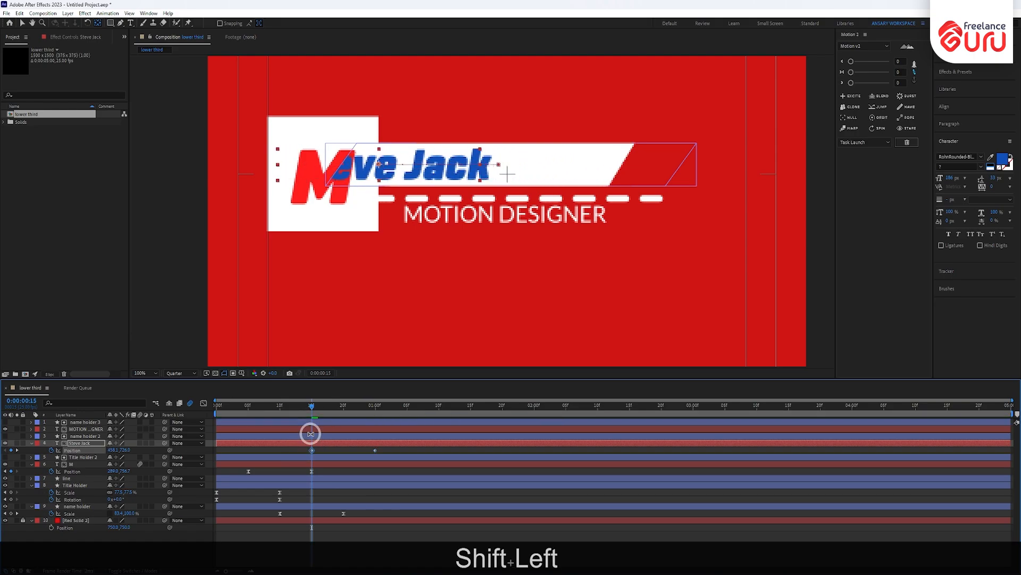
key("shift+Left")
key("shift+Left")
key("shift+Left")
key("shift+Left")
key("shift+Left")
key("shift+Left")
key("shift+Left")
key("shift+Left")
key("shift+Left")
key("shift+Left")
key("shift+Left")
key("shift+Left")
key("shift+Left")
key("shift+Left")
key("shift+Left")
key("shift+Left")
key("shift+Left")
key("shift+Left")
key("shift+Left")
key("shift+Left")
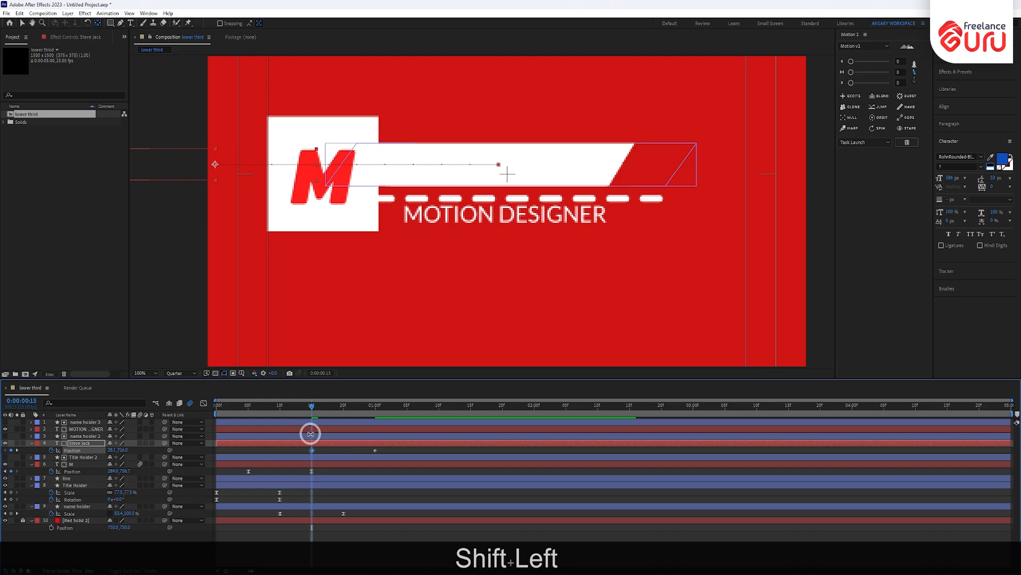
key("shift+Left")
key("shift+Left")
key("shift+Left")
left_click(405, 472)
- Ease both Position keyframes so the slide starts fast and settles slowly
left_click_drag(389, 448, 275, 456)
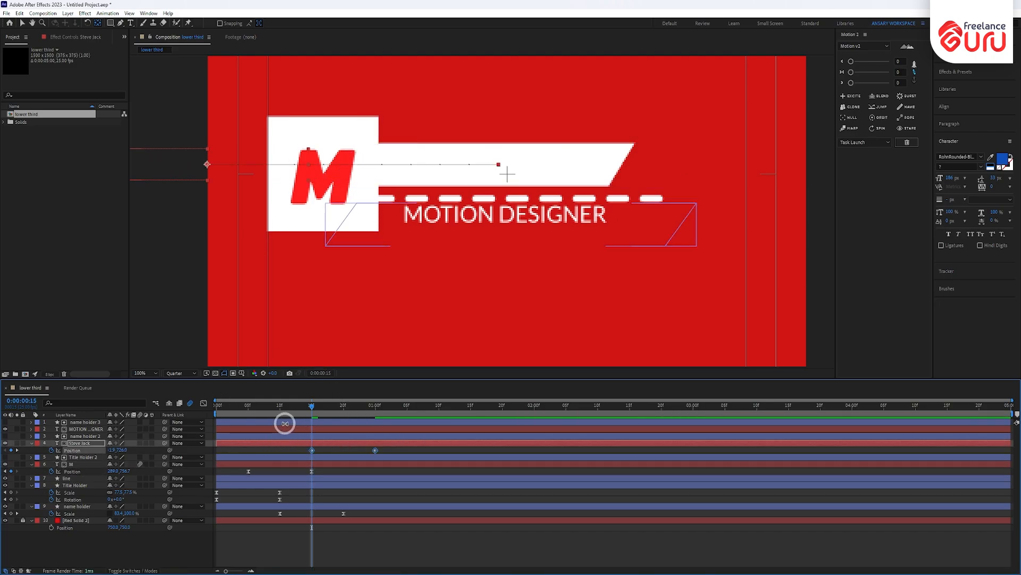
key("F9")
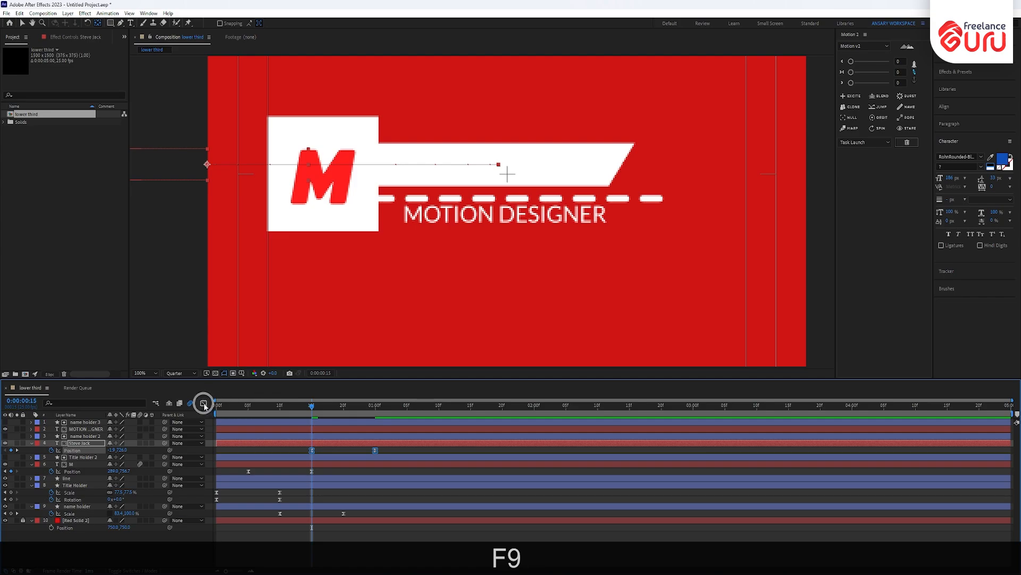
left_click(203, 403)
left_click_drag(415, 468, 345, 545)
left_click(368, 546)
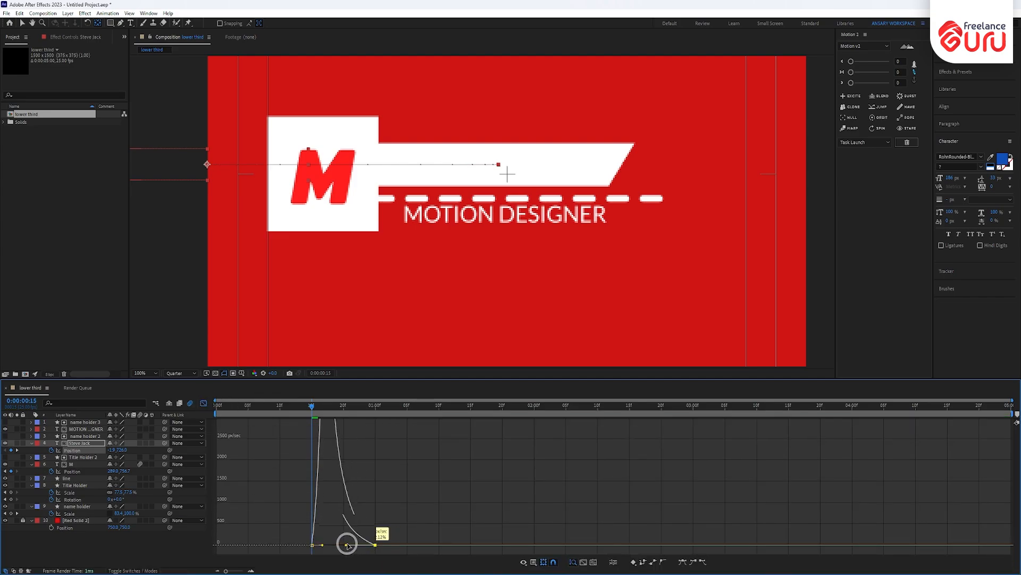
left_click(139, 444)
left_click(205, 404)
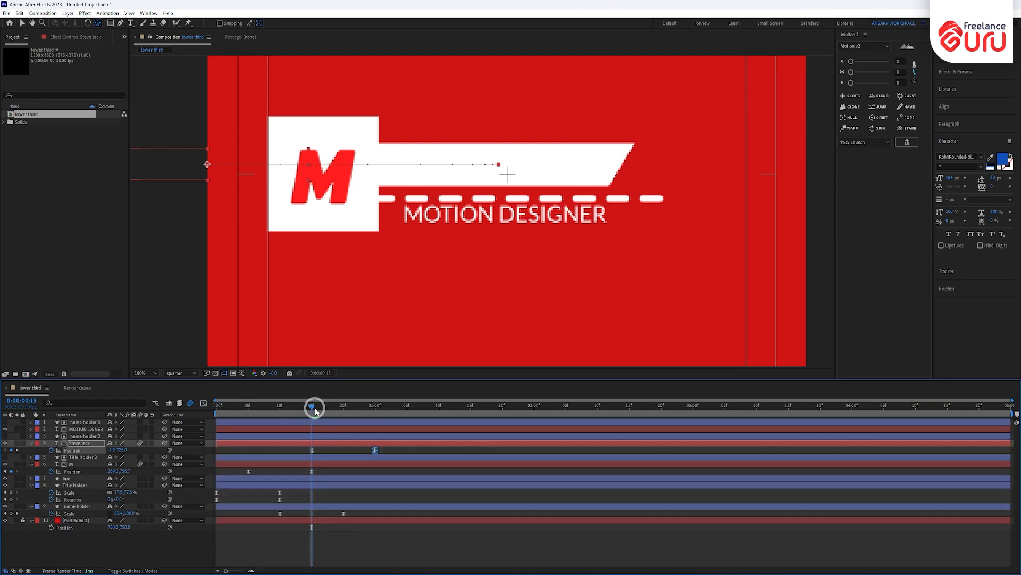
left_click_drag(315, 409, 217, 433)
left_click(89, 474)
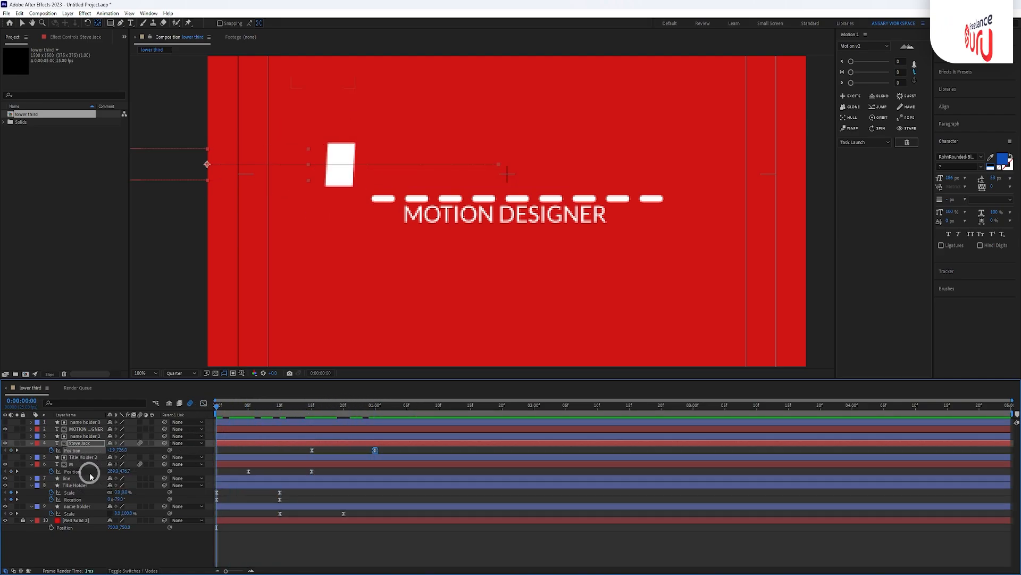
key("KP_0")
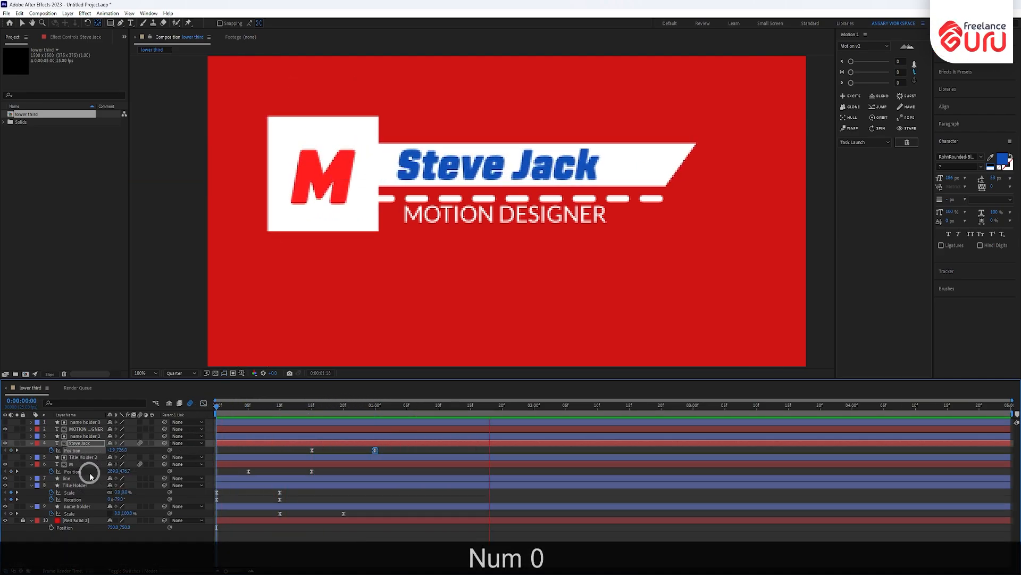
left_click_drag(217, 406, 370, 410)
key("shift")
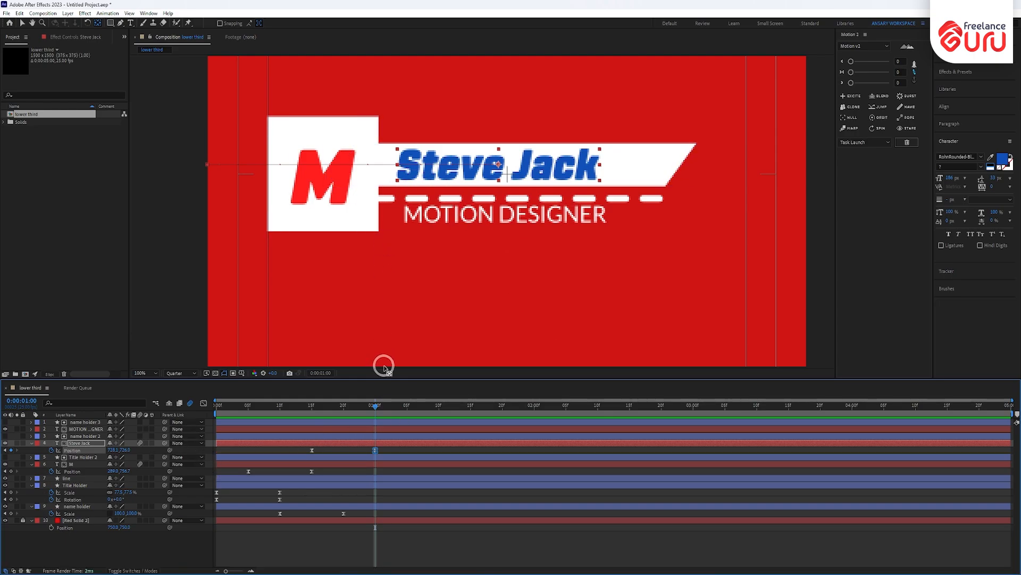
- Select the four title-box layers and bring them to the front with Ctrl+Shift+]
left_click_drag(375, 413, 331, 410)
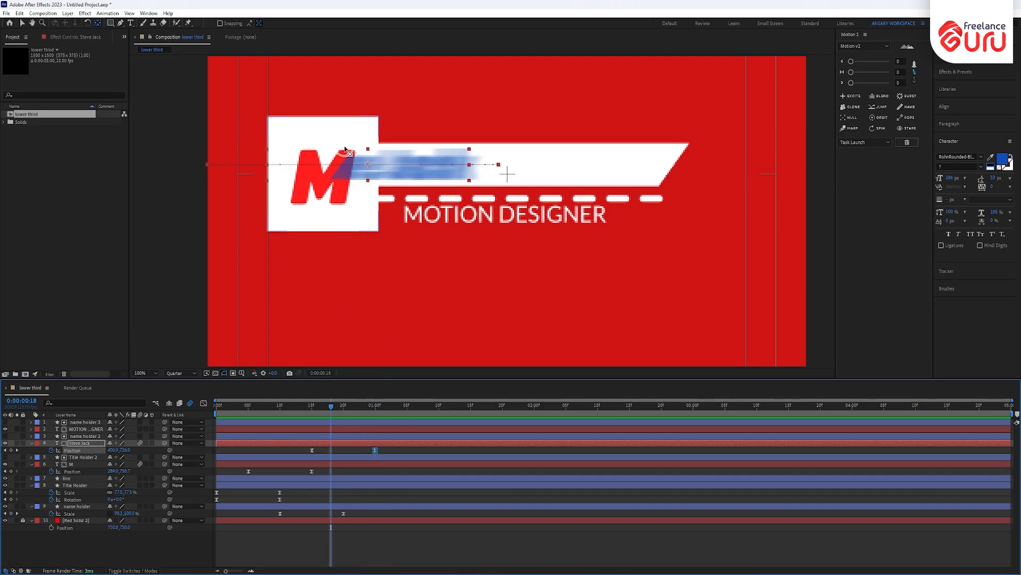
left_click(85, 506)
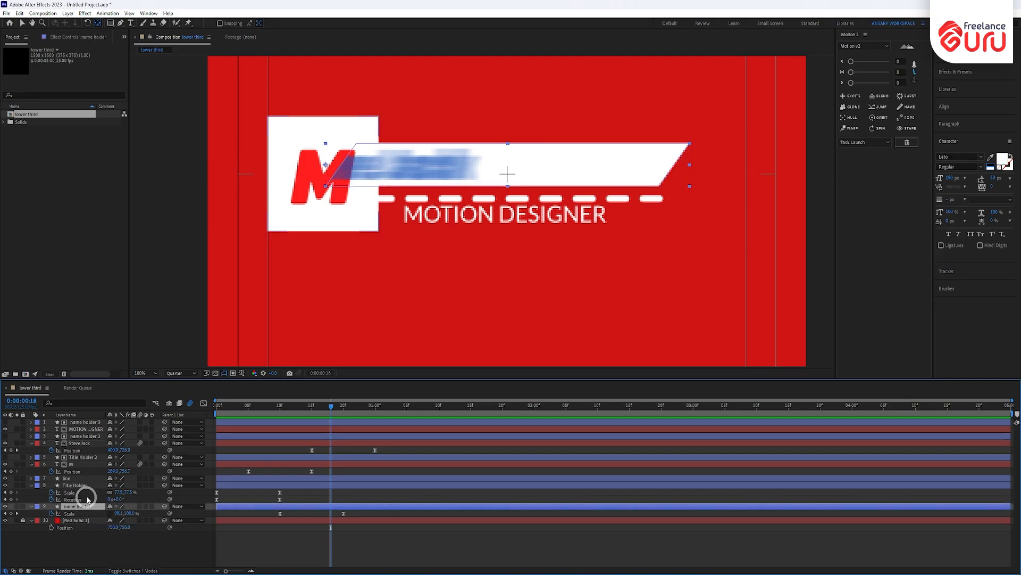
left_click(85, 485)
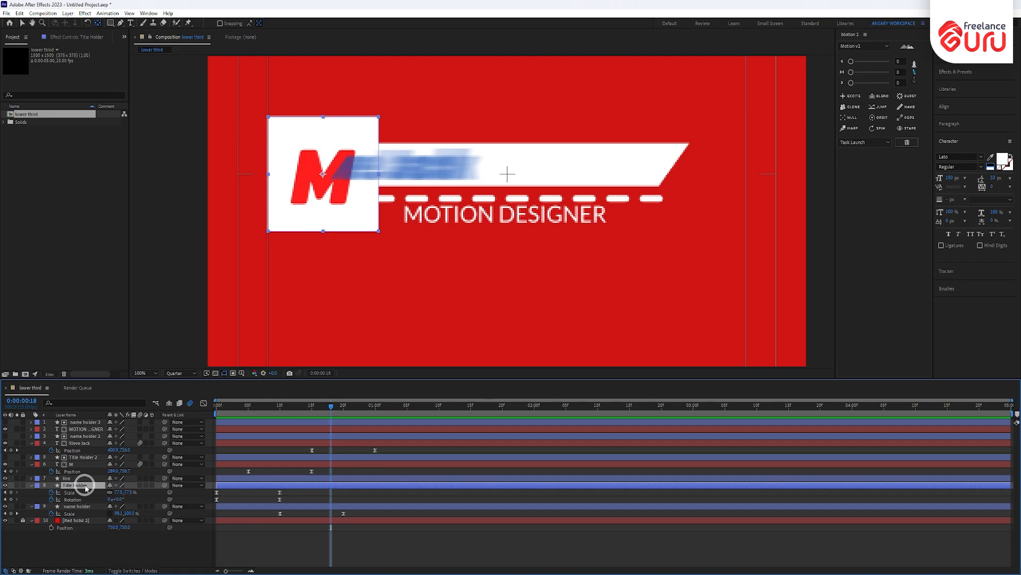
left_click(83, 457, "shift")
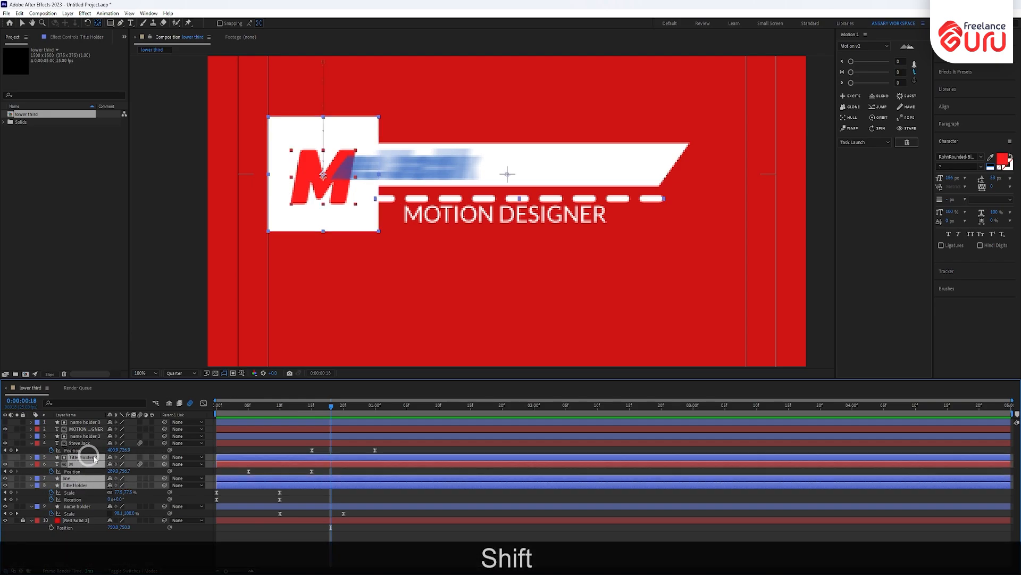
key("ctrl+shift+bracketright")
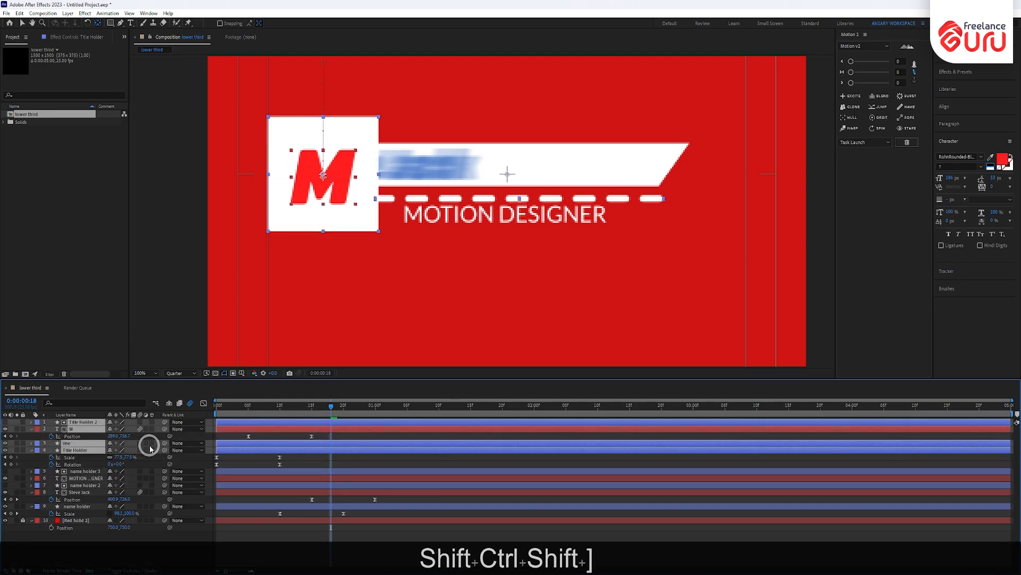
left_click_drag(332, 409, 144, 433)
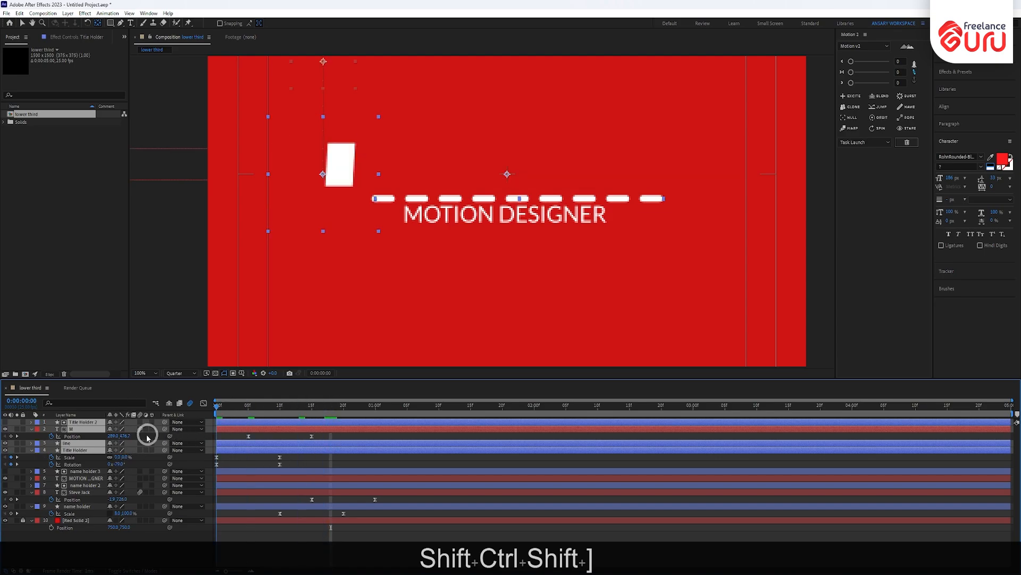
key("KP_0")
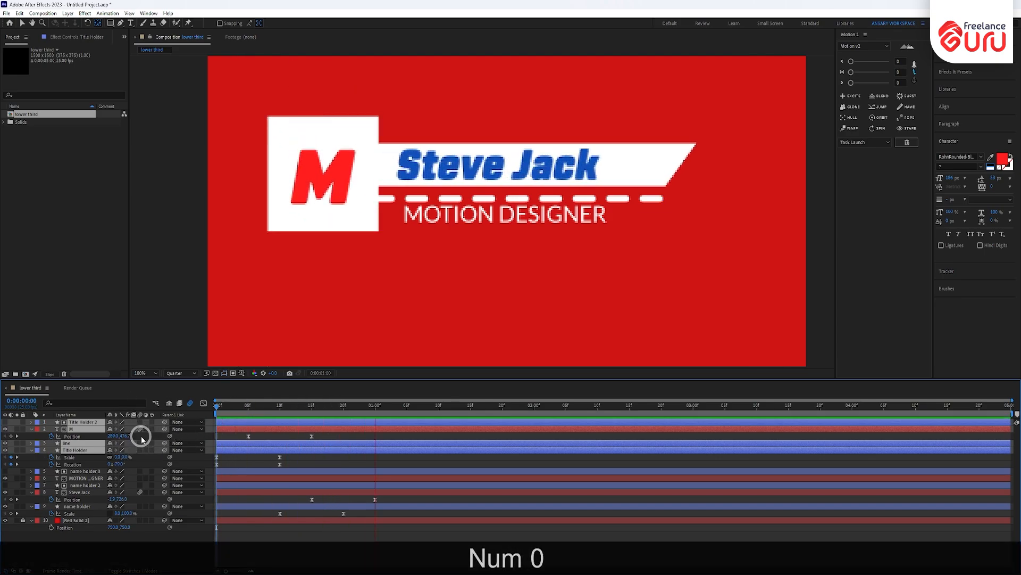
left_click_drag(217, 405, 303, 402)
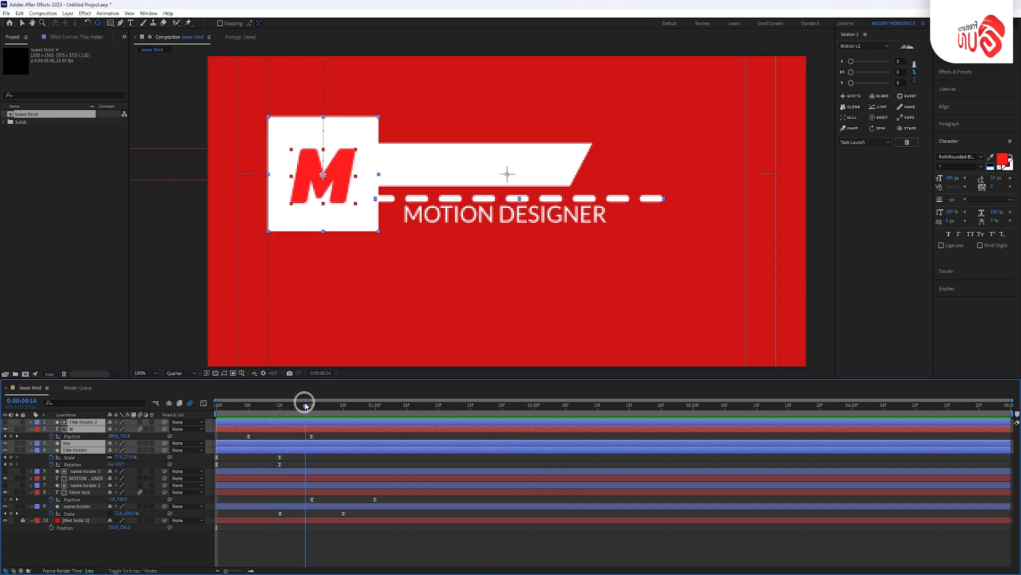
left_click(81, 492)
left_click_drag(164, 492, 369, 424)
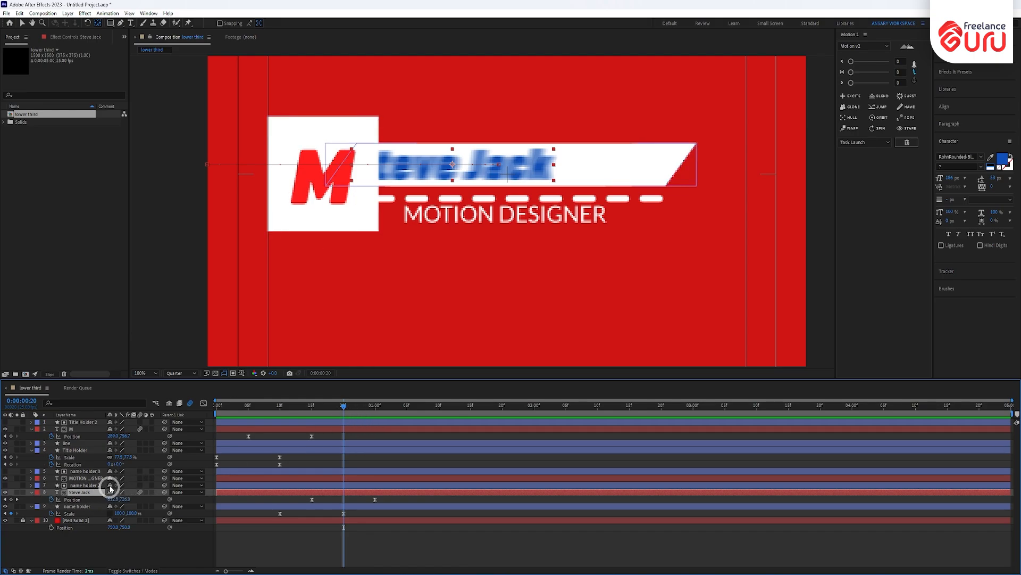
- Keyframe the line's Trim Paths End at 0% on frame 20 and 100% at 1:05
left_click(77, 443)
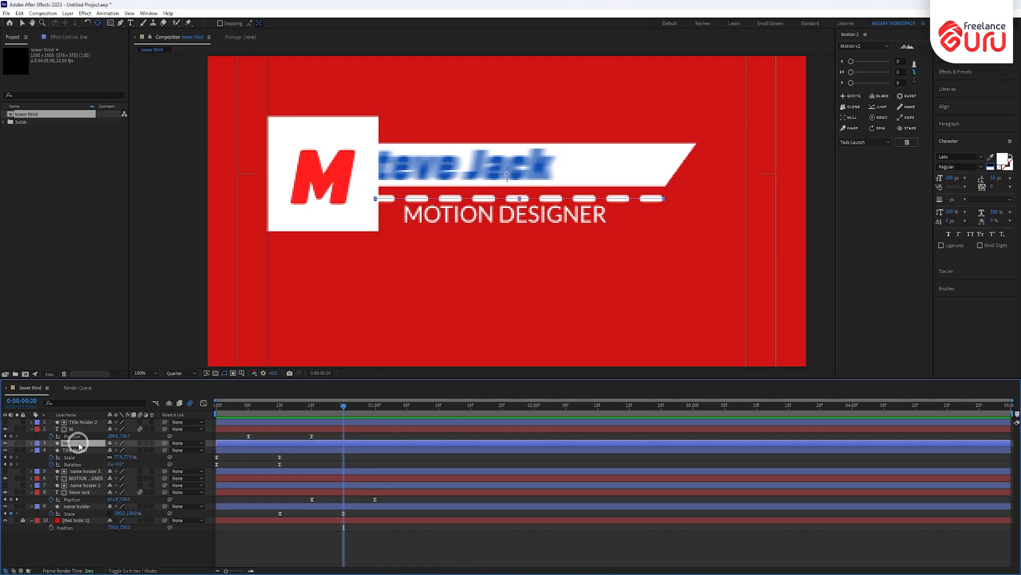
left_click(32, 444)
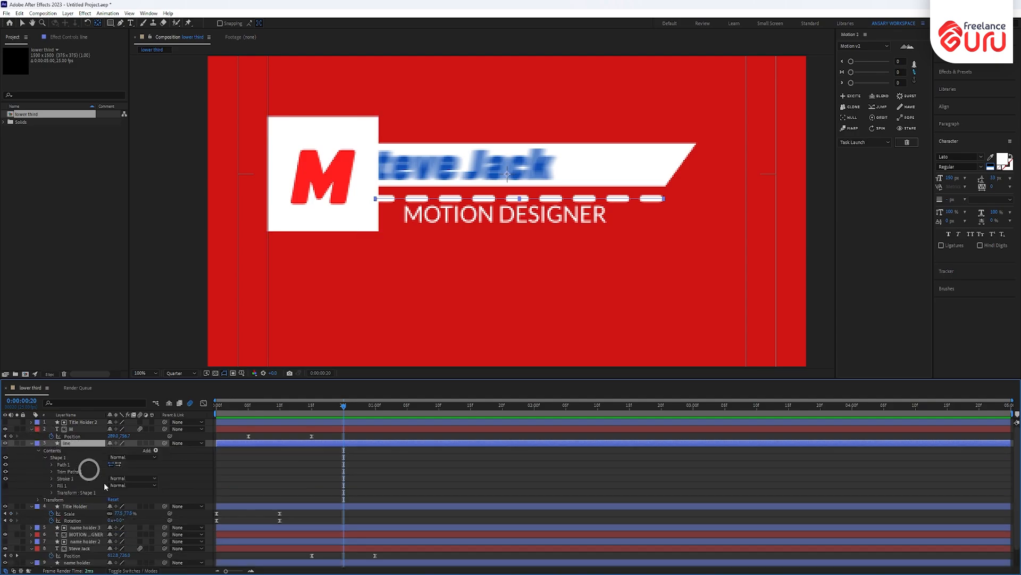
left_click(52, 471)
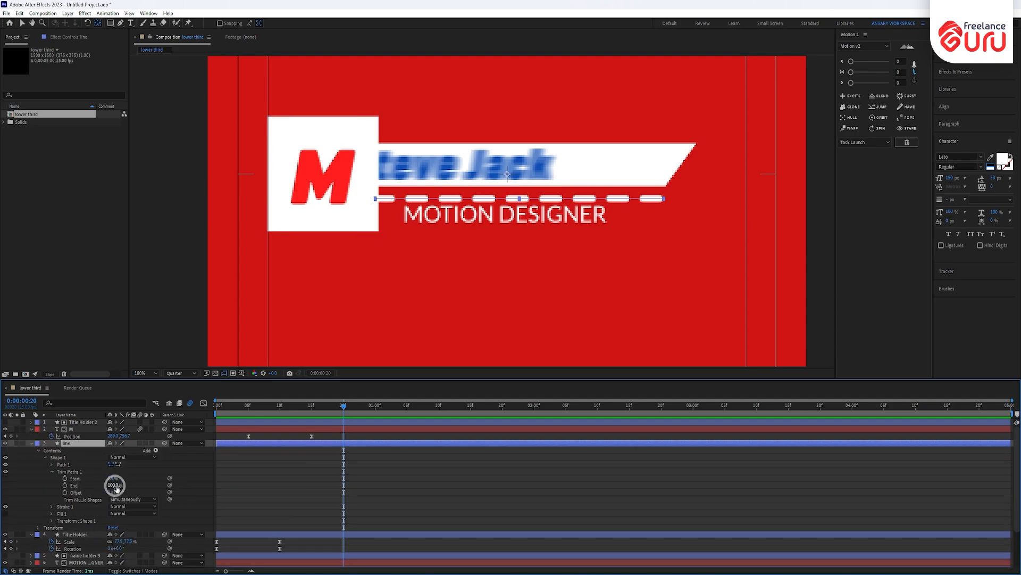
left_click_drag(116, 486, 40, 487)
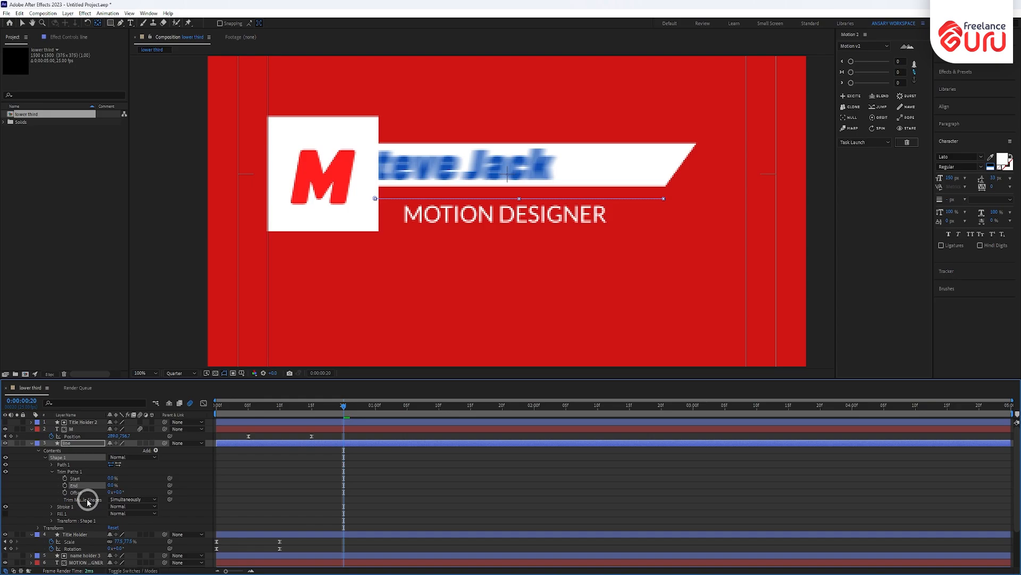
left_click(64, 485)
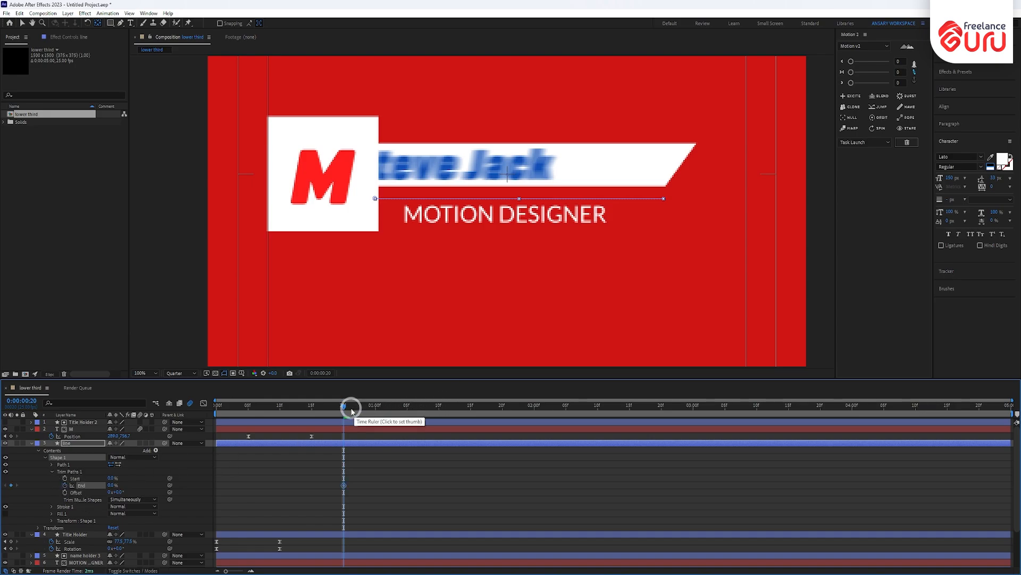
left_click(351, 410)
left_click_drag(366, 415, 407, 420)
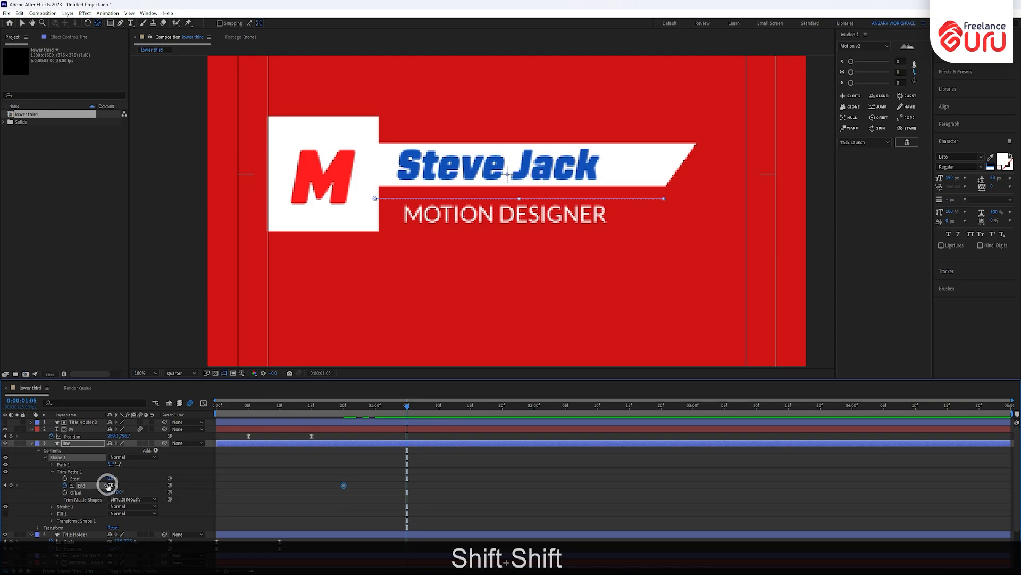
left_click_drag(109, 486, 239, 484)
- Ease both End keyframes, reshape their speed curve, and review the line drawing on
left_click_drag(453, 474, 309, 491)
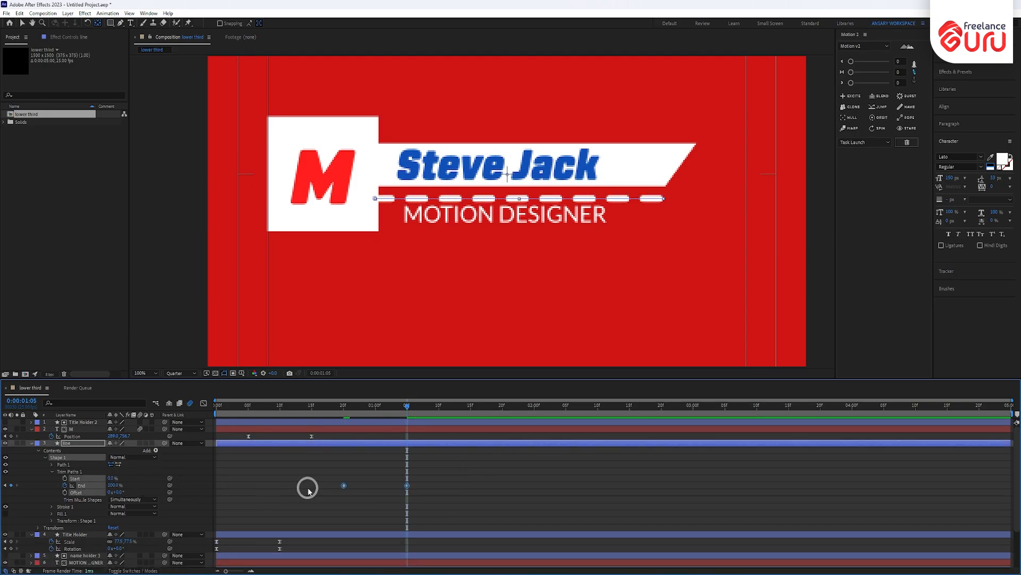
key("F9")
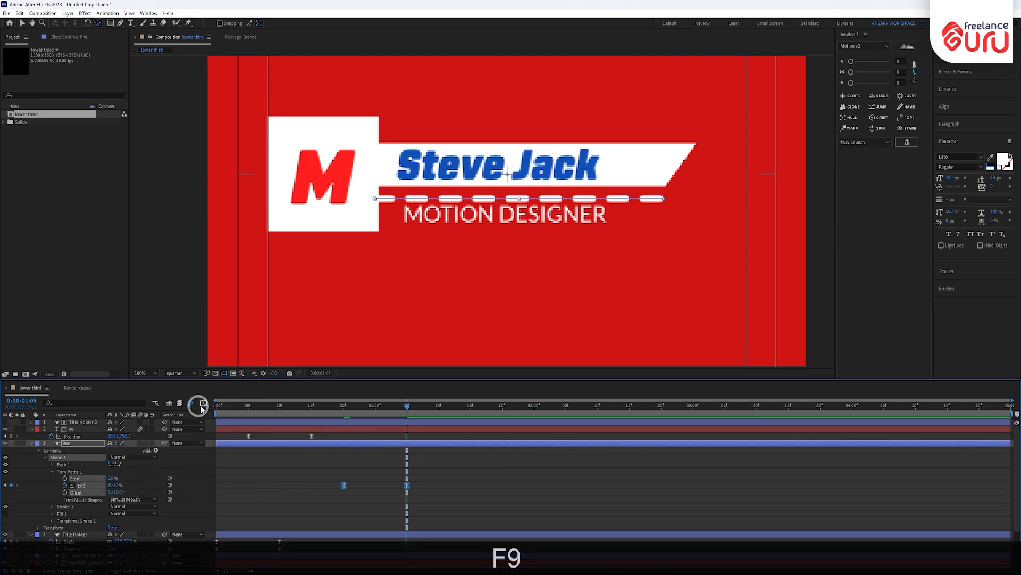
left_click(203, 402)
left_click_drag(389, 556, 381, 545)
left_click(204, 403)
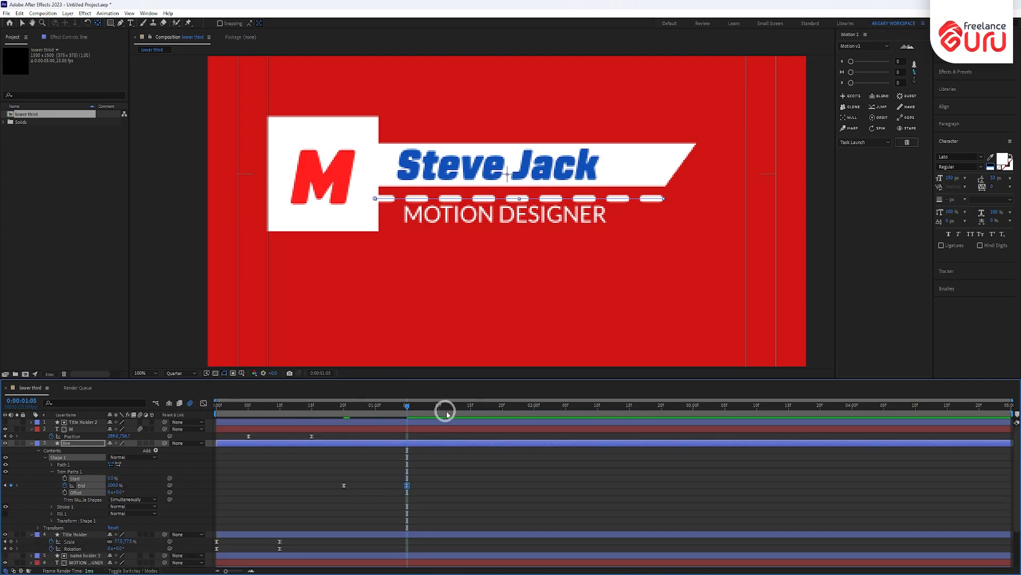
left_click(31, 443)
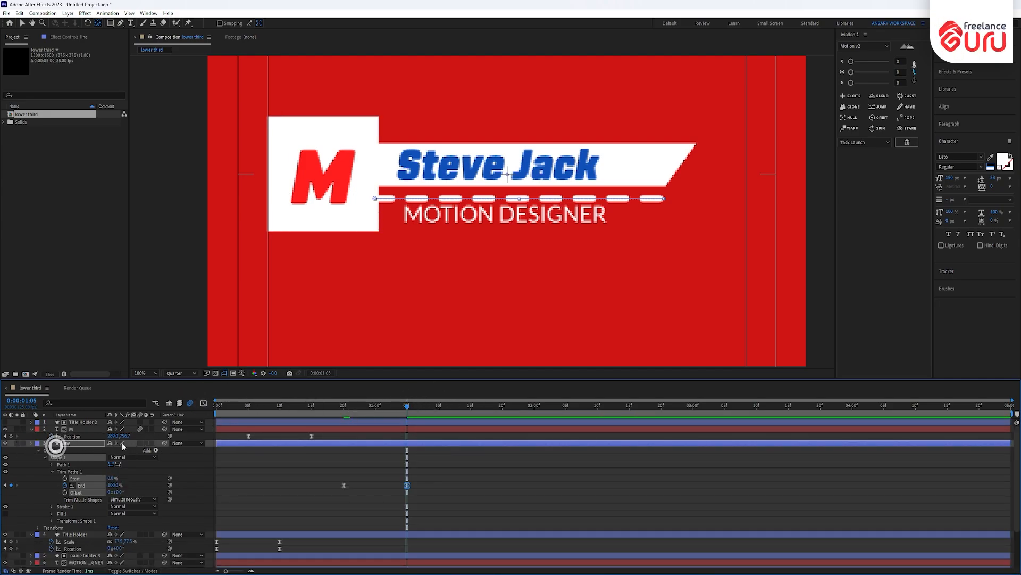
mouse_move(388, 414)
left_mouse_down()
mouse_move(281, 418)
mouse_move(366, 422)
mouse_move(378, 411)
left_mouse_up()
key("u")
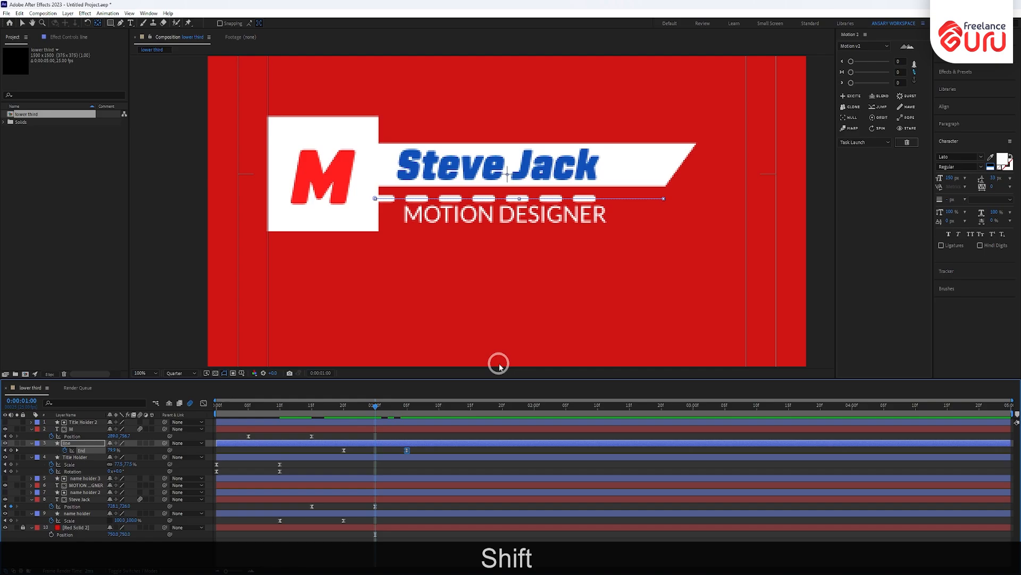
- Keyframe MOTION DESIGNER's Position at 1:10 and nudge it up behind the bar at 1:00
left_click(85, 485)
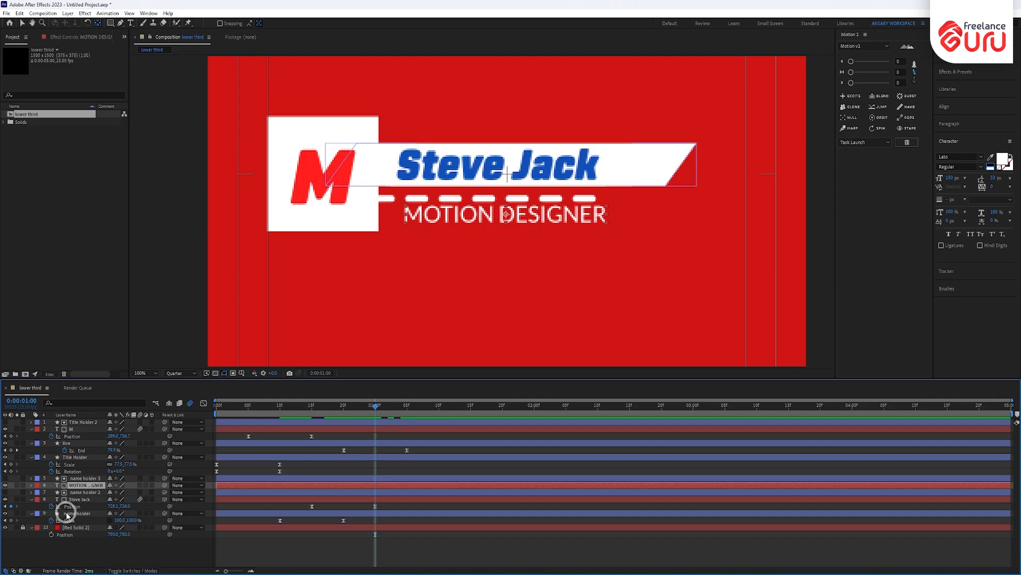
key("p")
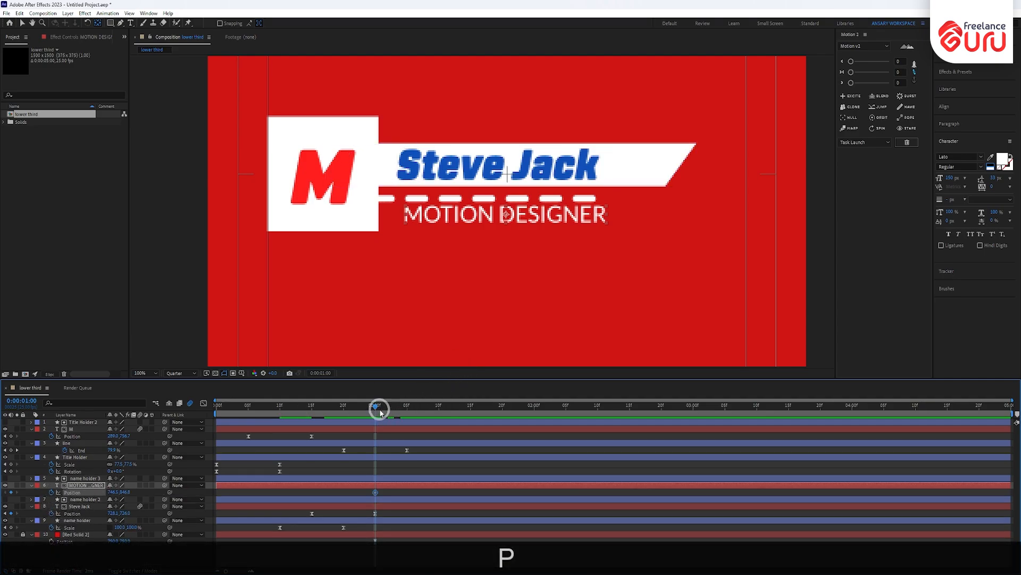
left_click_drag(380, 413, 440, 417)
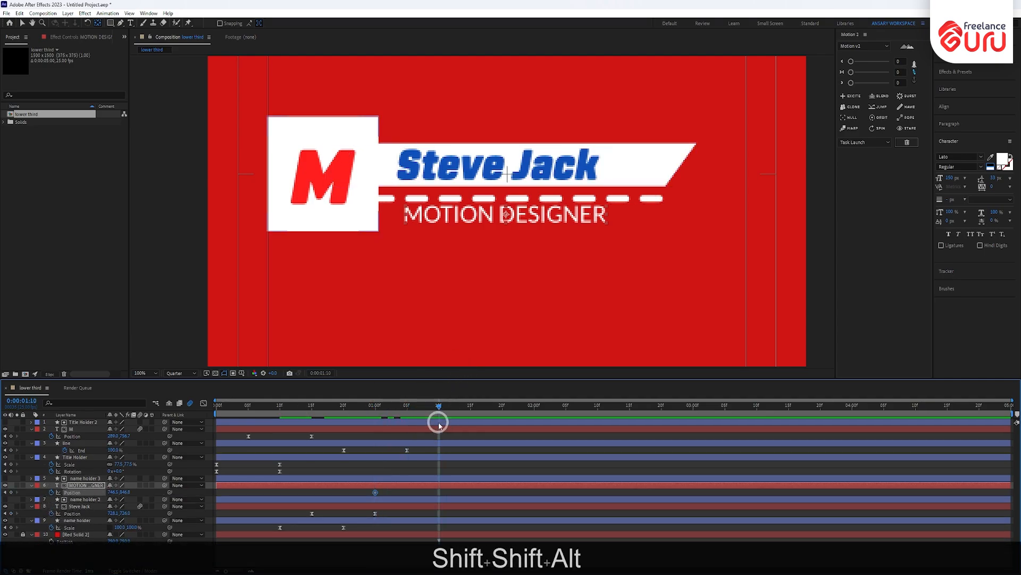
key("alt+shift+p")
left_click_drag(444, 409, 383, 426)
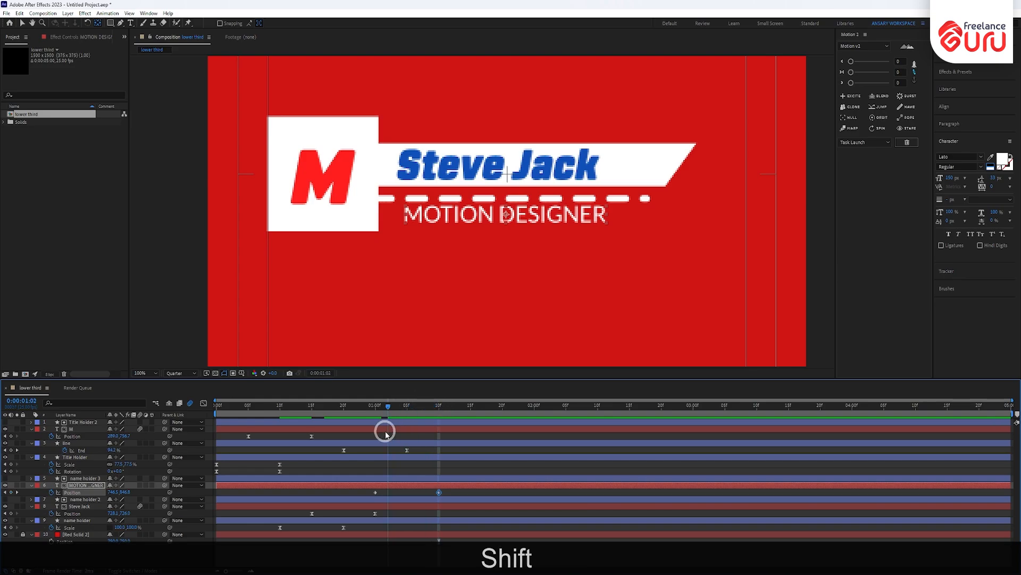
key("shift+Up")
key("shift+Up")
key("shift+Up")
key("shift+Up")
key("shift+Up")
key("shift+Up")
key("shift+Up")
key("shift+Up")
key("shift+Up")
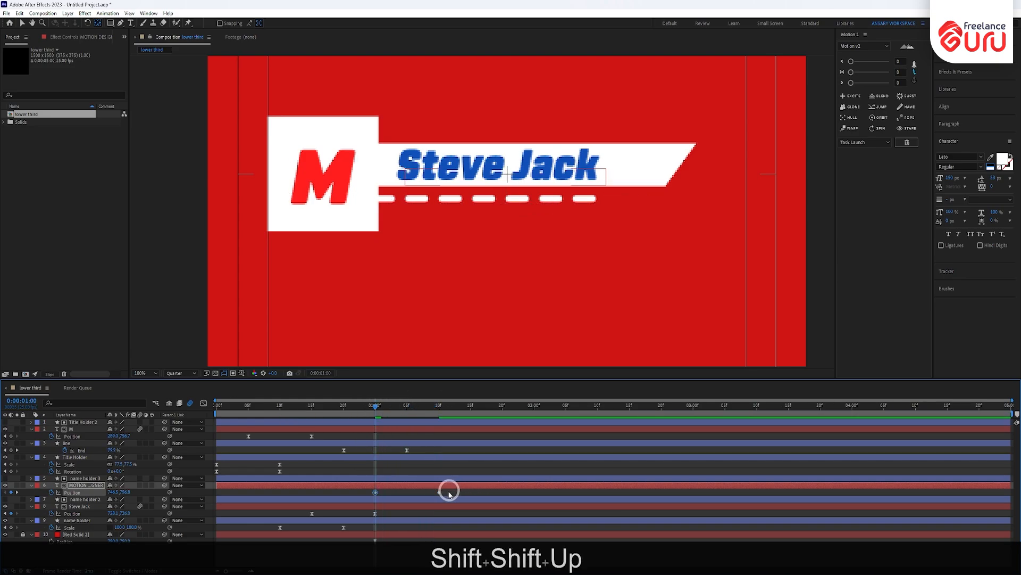
- Ease the MOTION DESIGNER keyframes, tweak the speed graph, and return to the start
left_click_drag(448, 494, 333, 493)
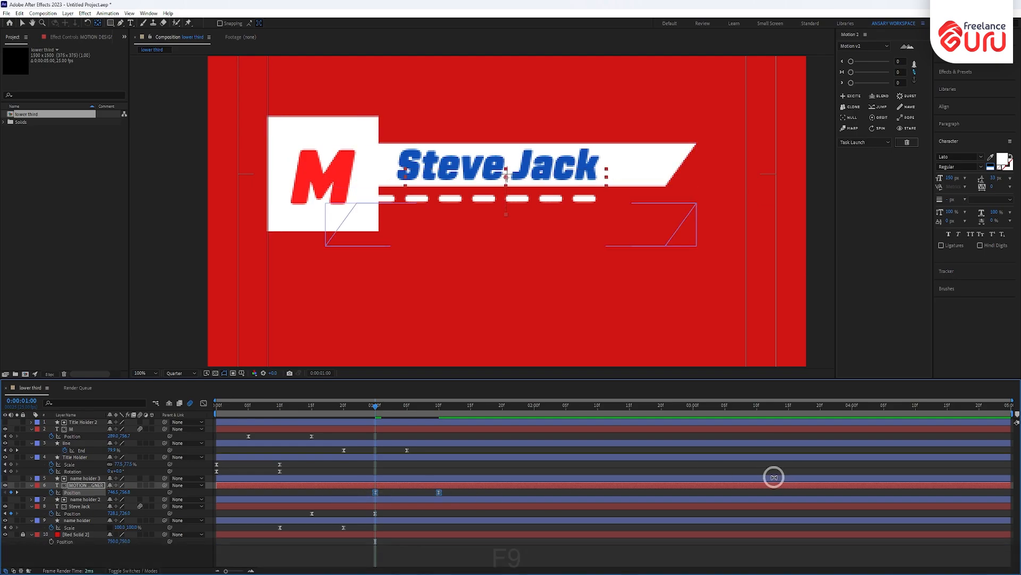
key("F9")
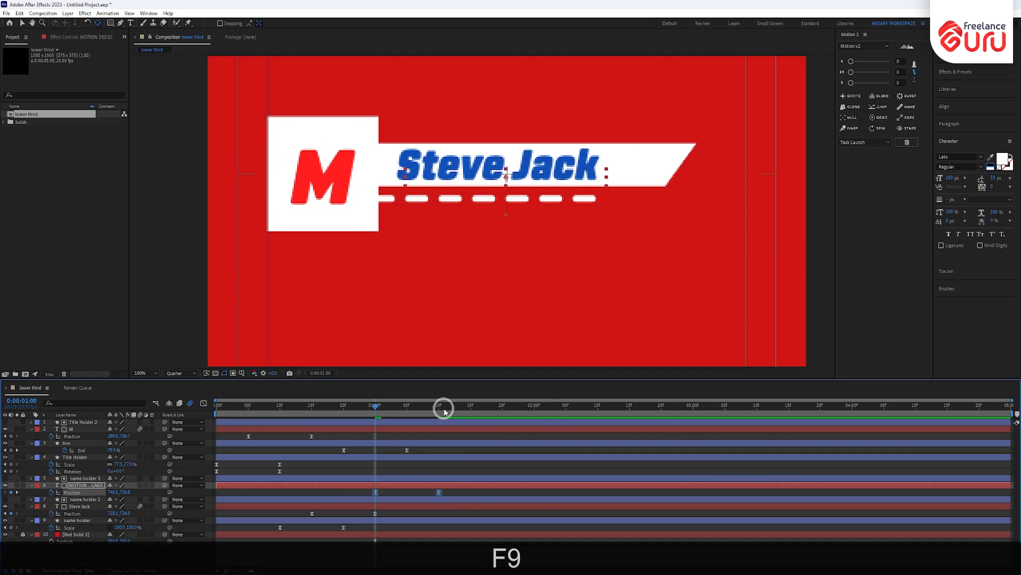
left_click(203, 402)
left_click_drag(424, 568, 407, 545)
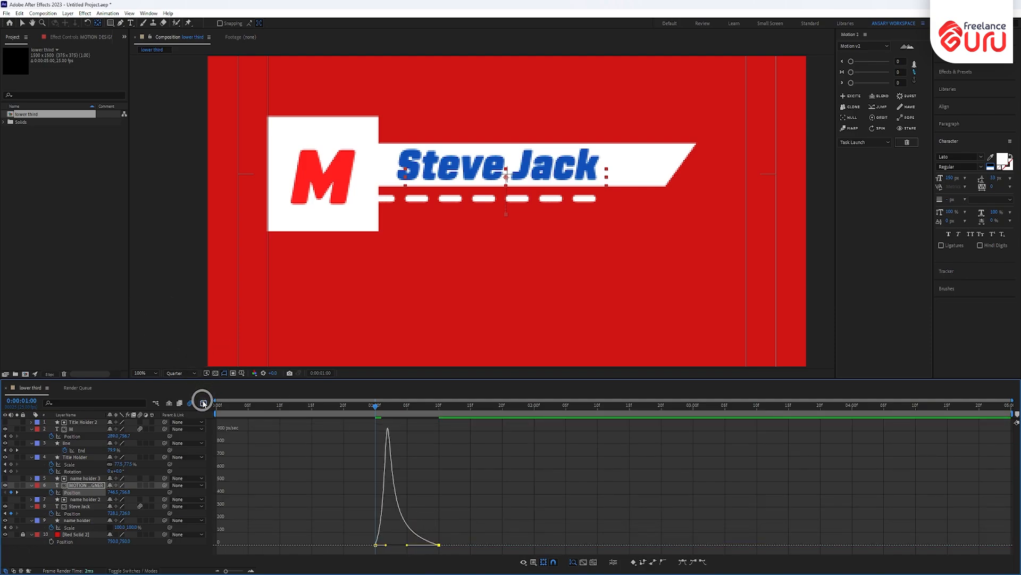
left_click(203, 402)
left_click_drag(383, 407, 111, 458)
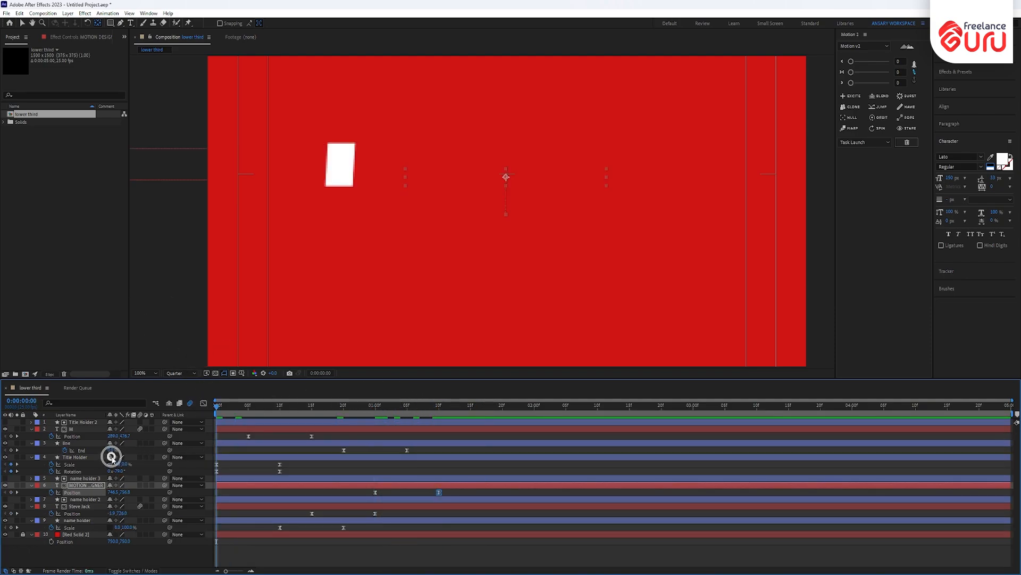
- Preview the lower third, then set the name holder's width scale to 0% at frame 10
key("KP_0")
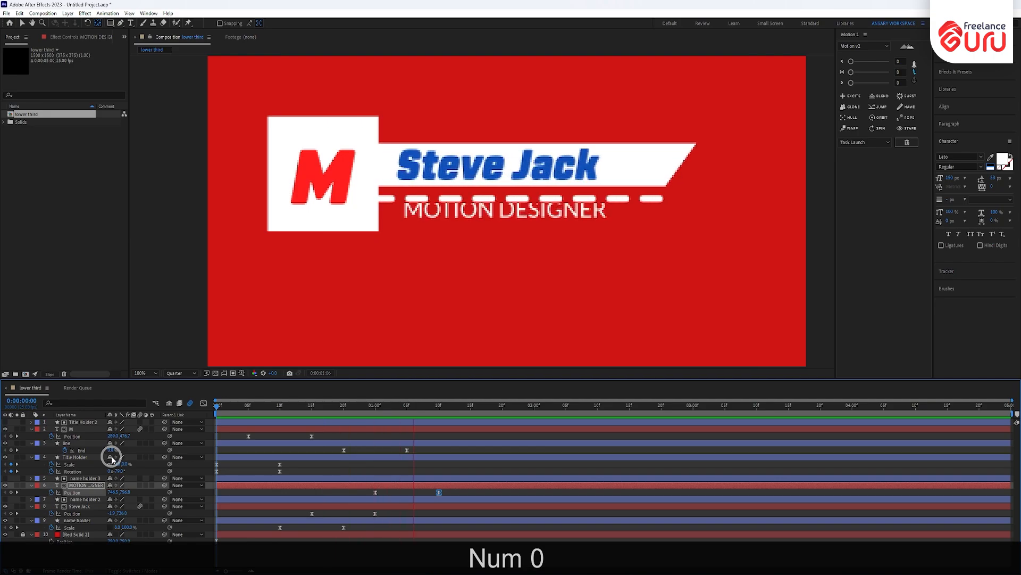
left_click_drag(256, 408, 211, 416)
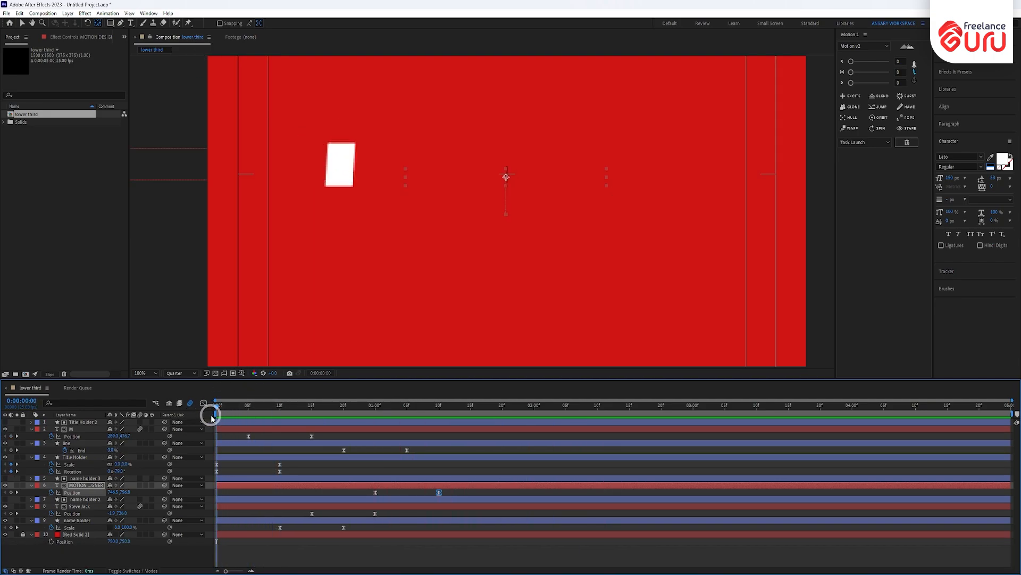
left_click(340, 170)
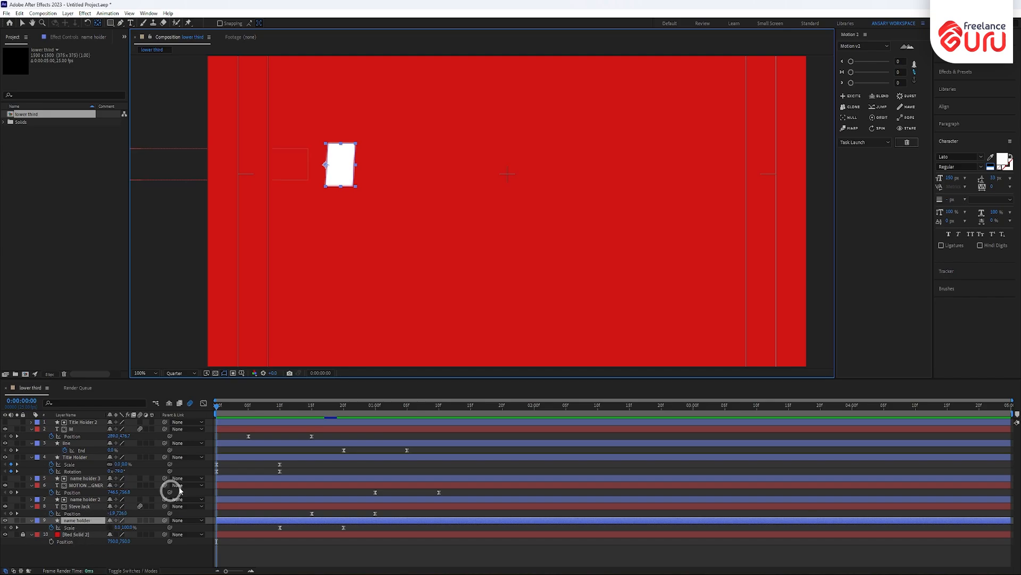
left_click_drag(218, 407, 279, 406)
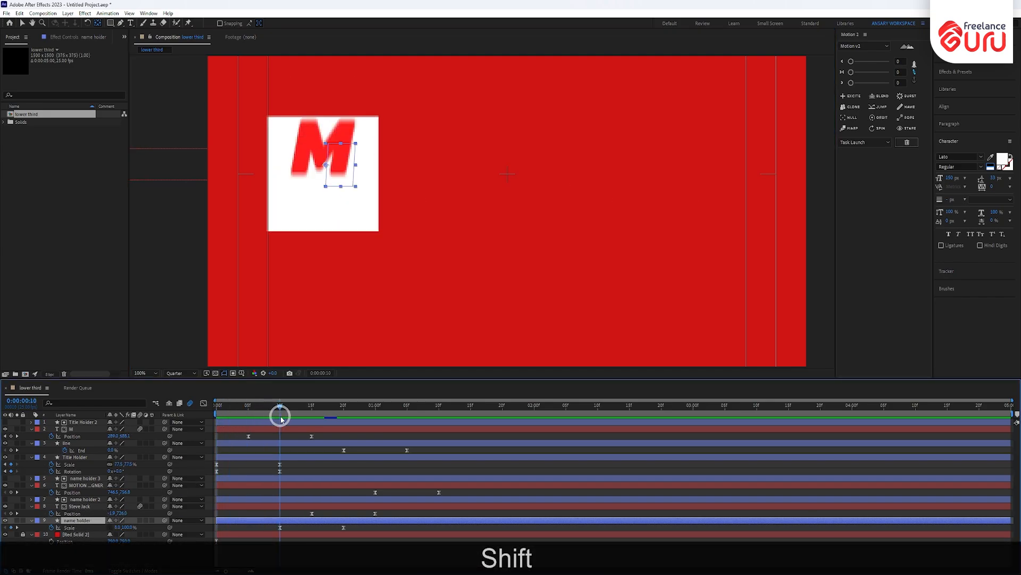
left_click(119, 527)
type("0")
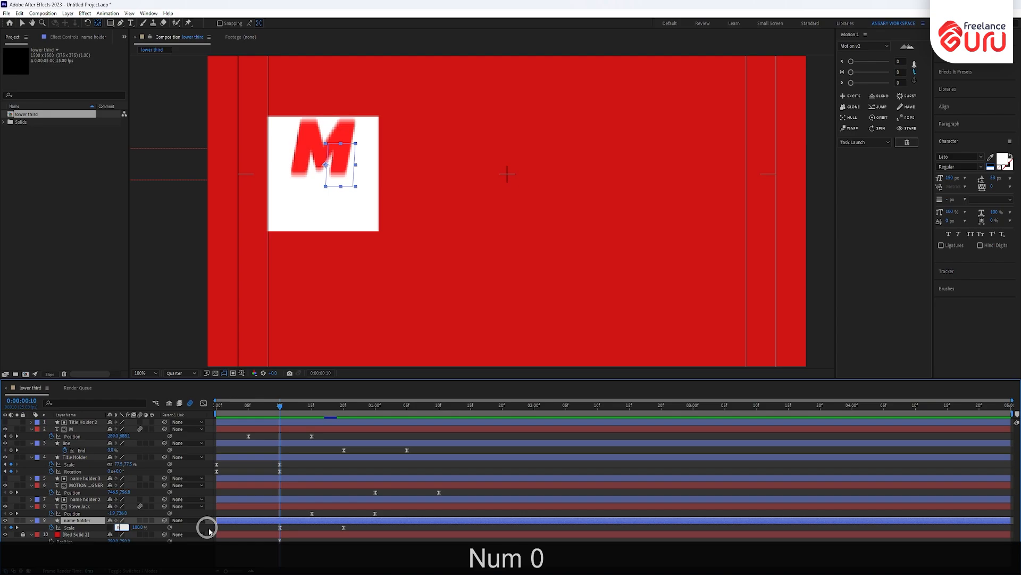
key("Return")
left_click_drag(280, 409, 217, 407)
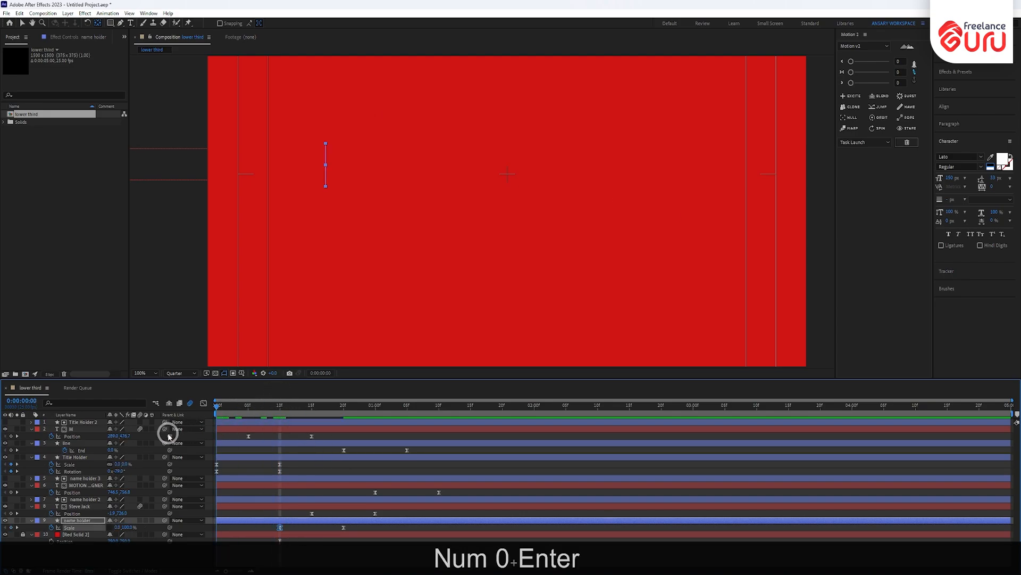
- Deselect the layers and preview the animation, stopping on the keyframe at 1:10
left_click(385, 330)
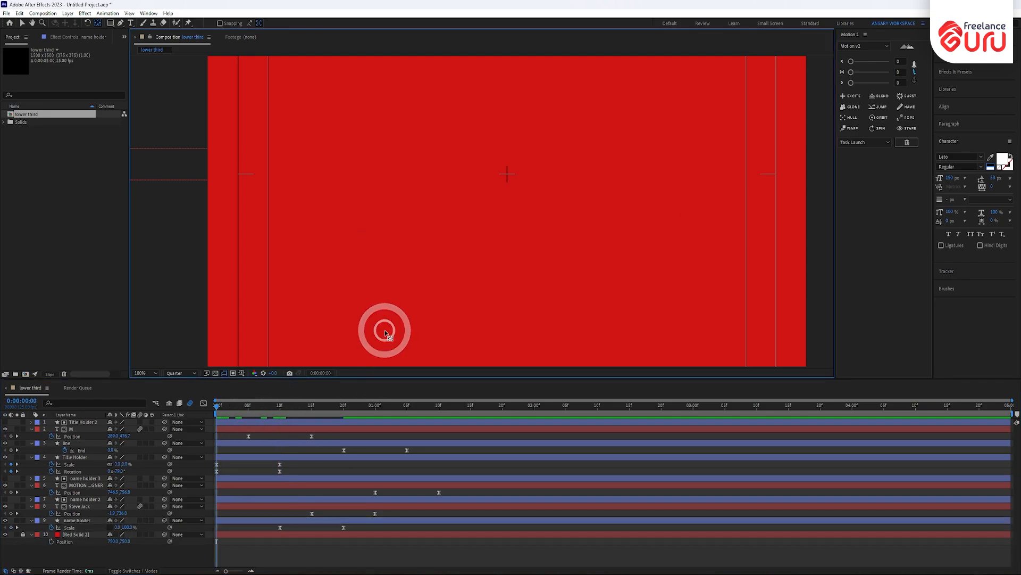
left_click(230, 436)
key("v")
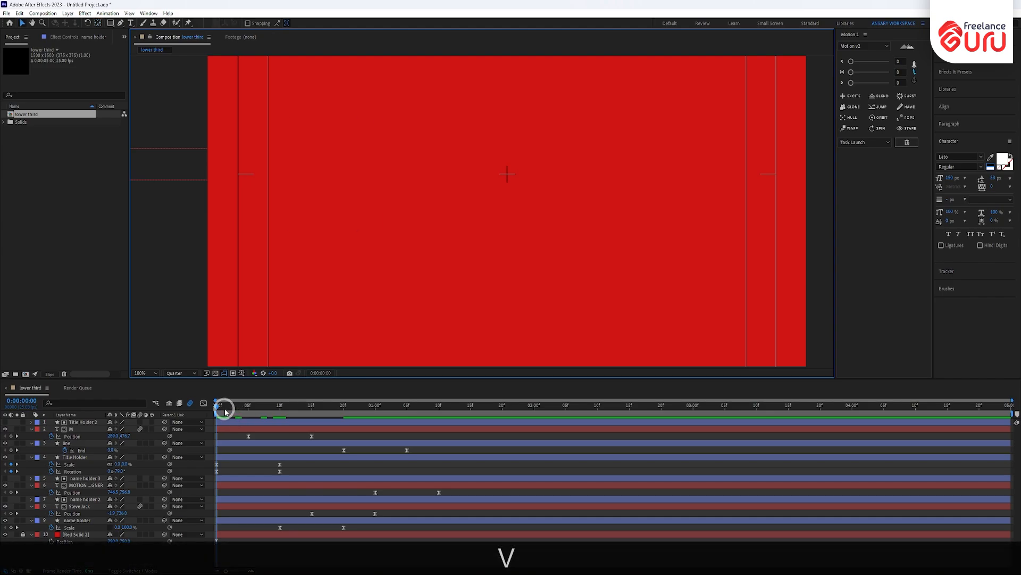
mouse_move(225, 408)
left_mouse_down()
mouse_move(244, 408)
mouse_move(217, 407)
left_mouse_up()
key("KP_0")
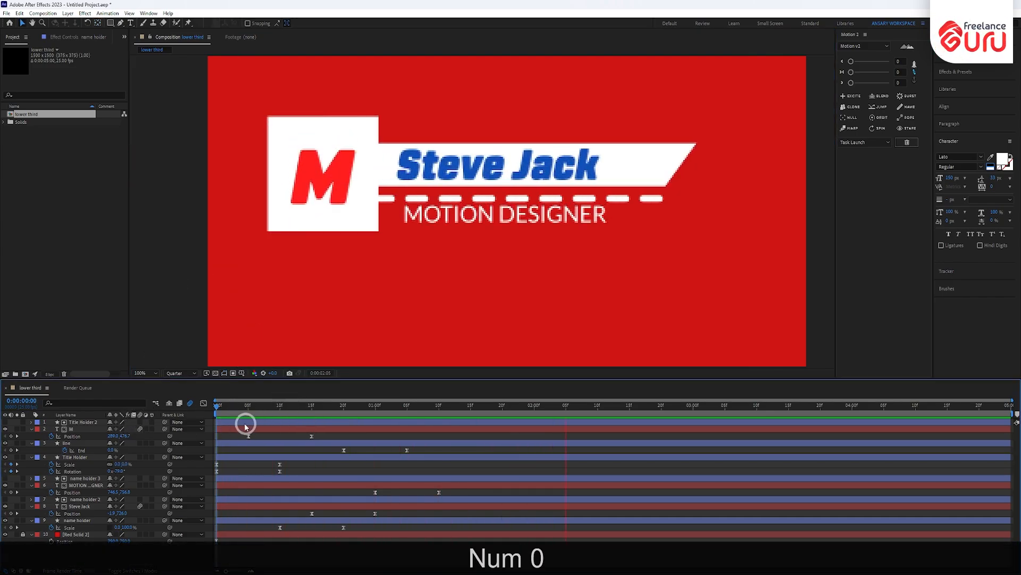
left_click_drag(221, 408, 431, 413)
key("shift")
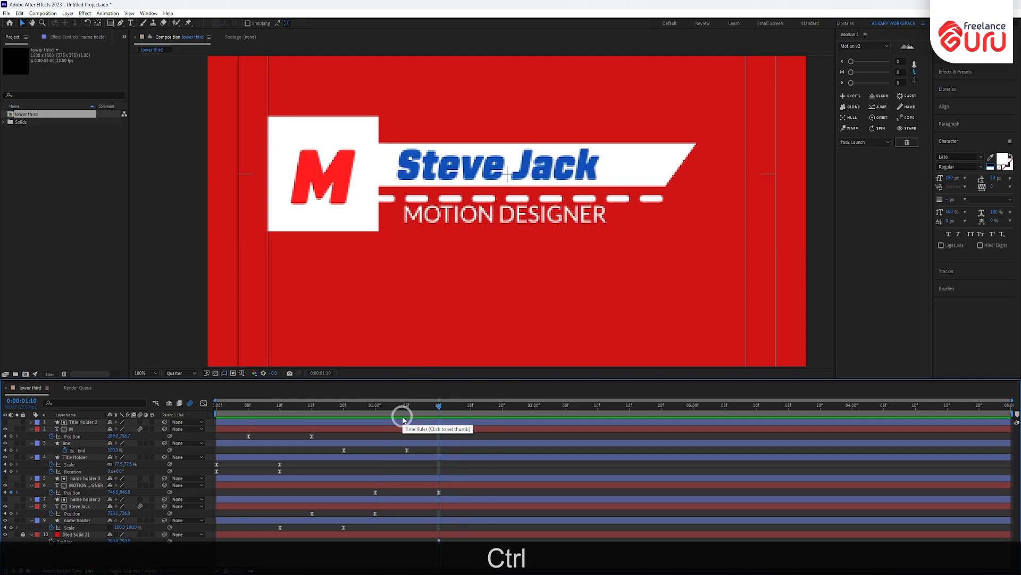
- Collapse all layer properties and select lower-third layers 1 through 9
key("ctrl+u")
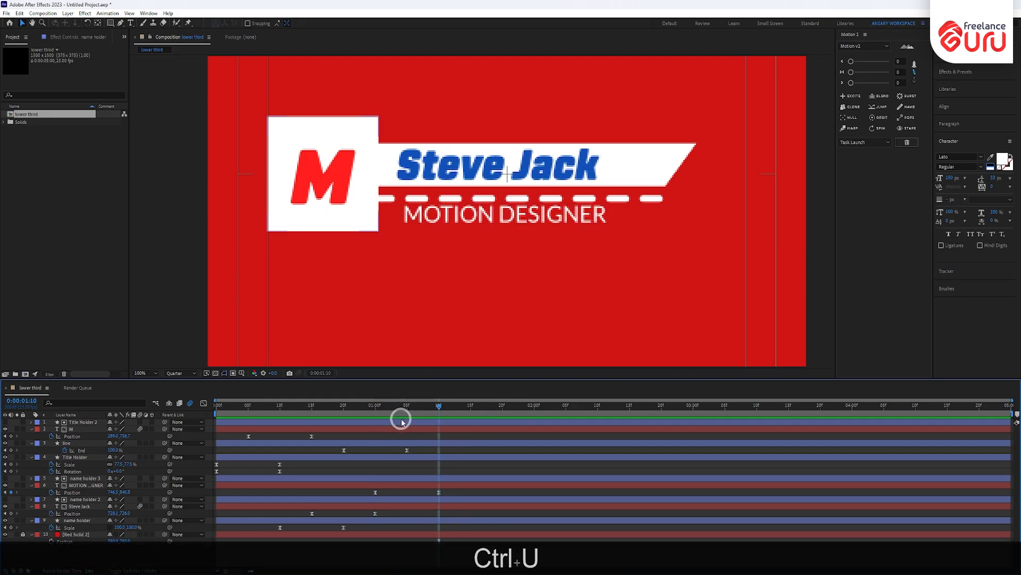
key("ctrl+a")
key("u")
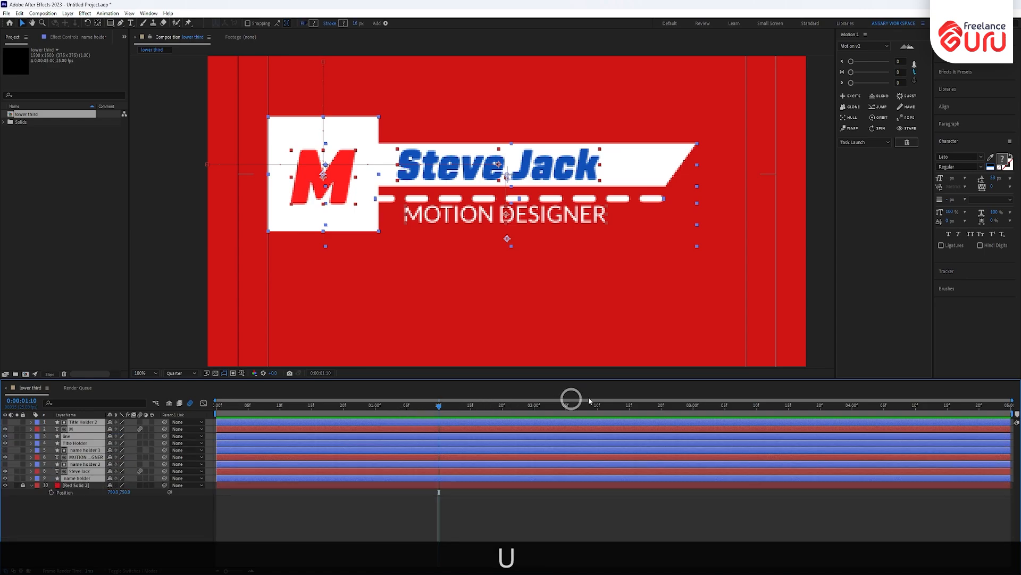
left_click(50, 503)
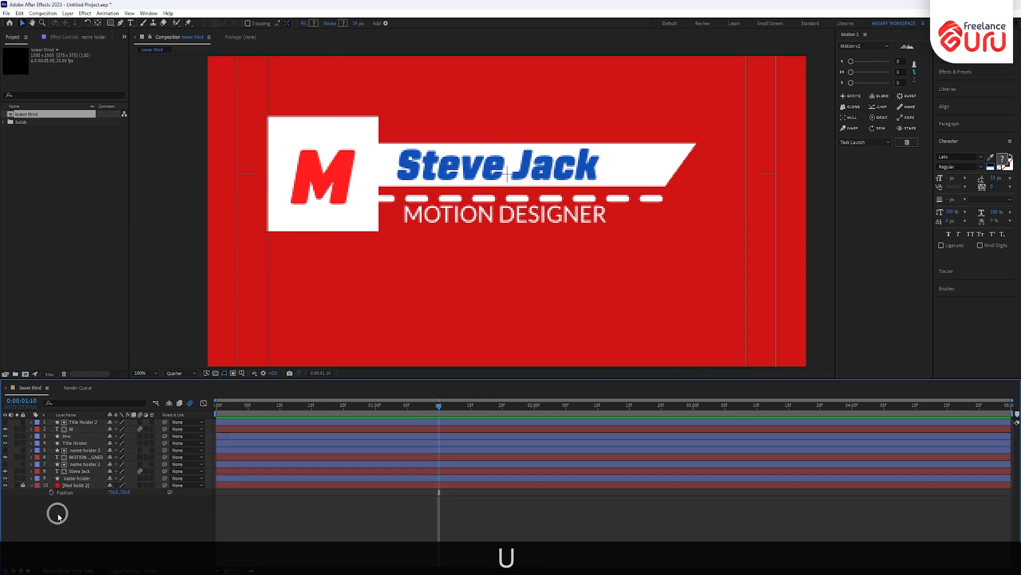
left_click(74, 478)
left_click(83, 422, "shift")
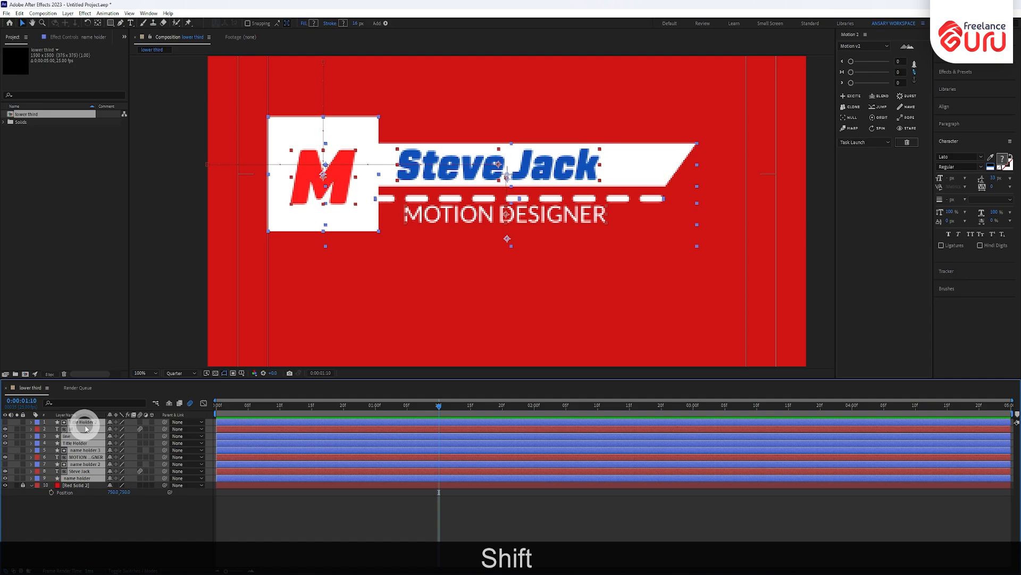
- Precompose the selected layers into Pre-comp 1 and open it
scroll(430, 286, "down", 2)
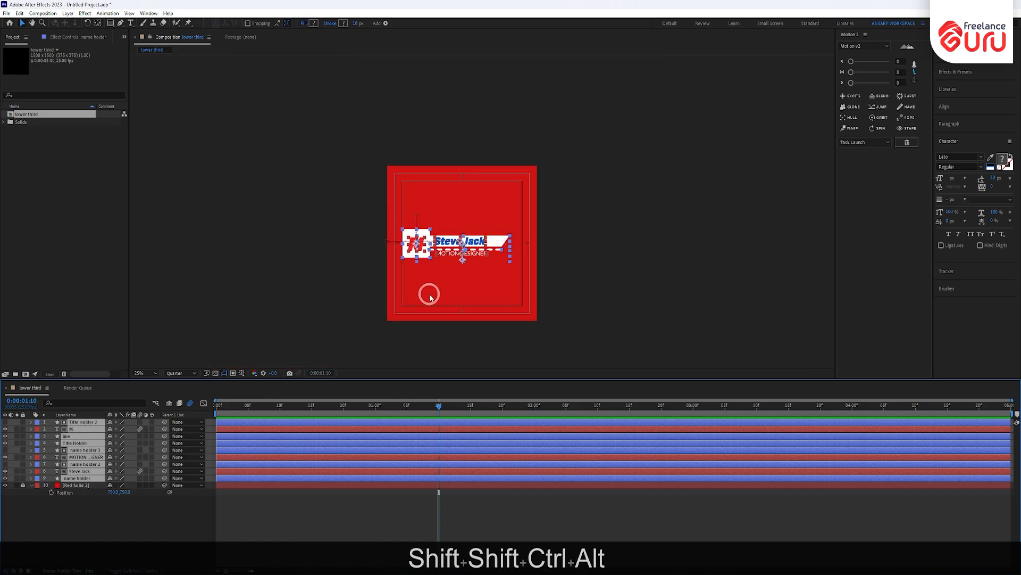
scroll(430, 292, "up", 1)
key("ctrl+shift+c")
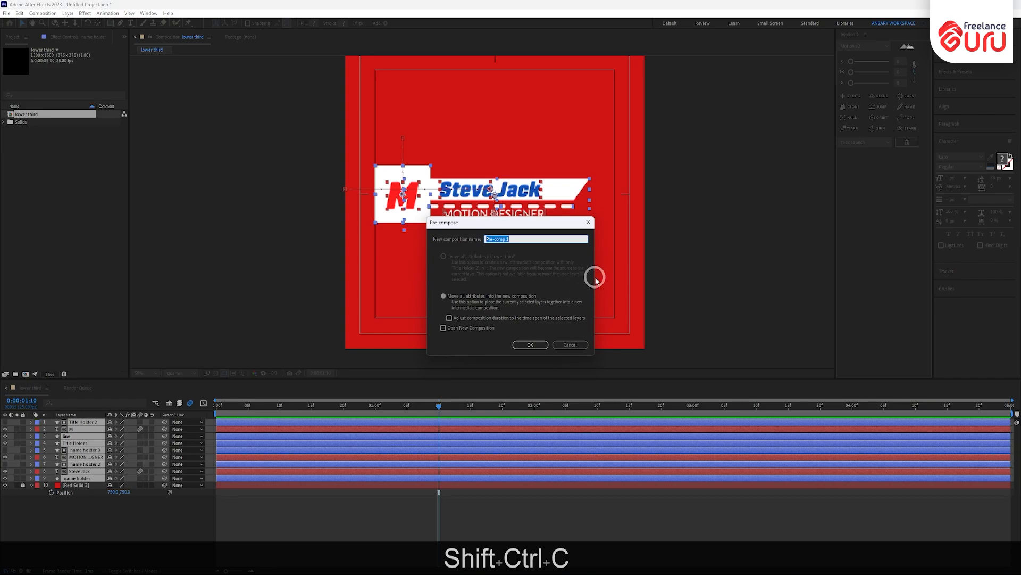
left_click(530, 344)
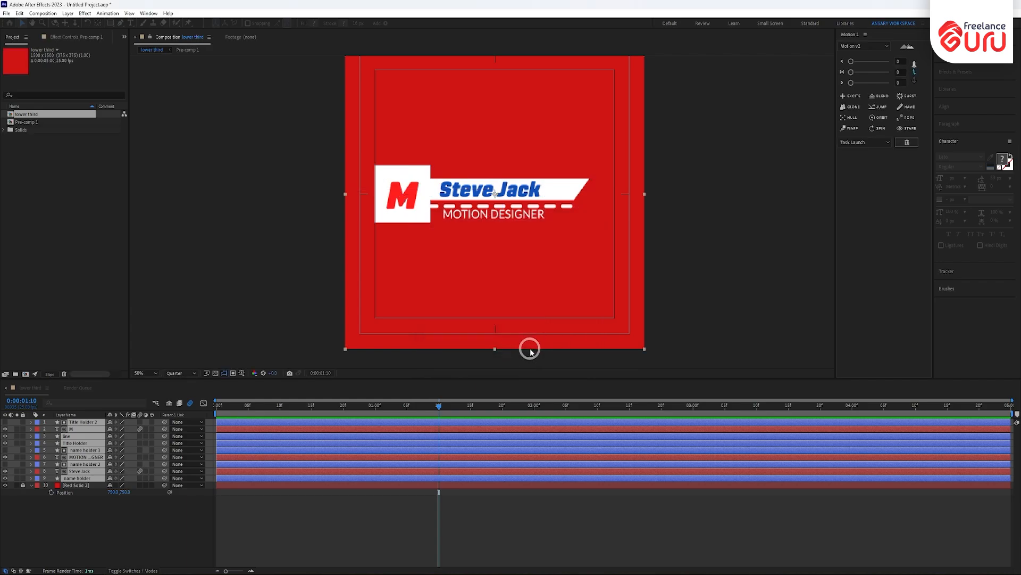
double_click(74, 424)
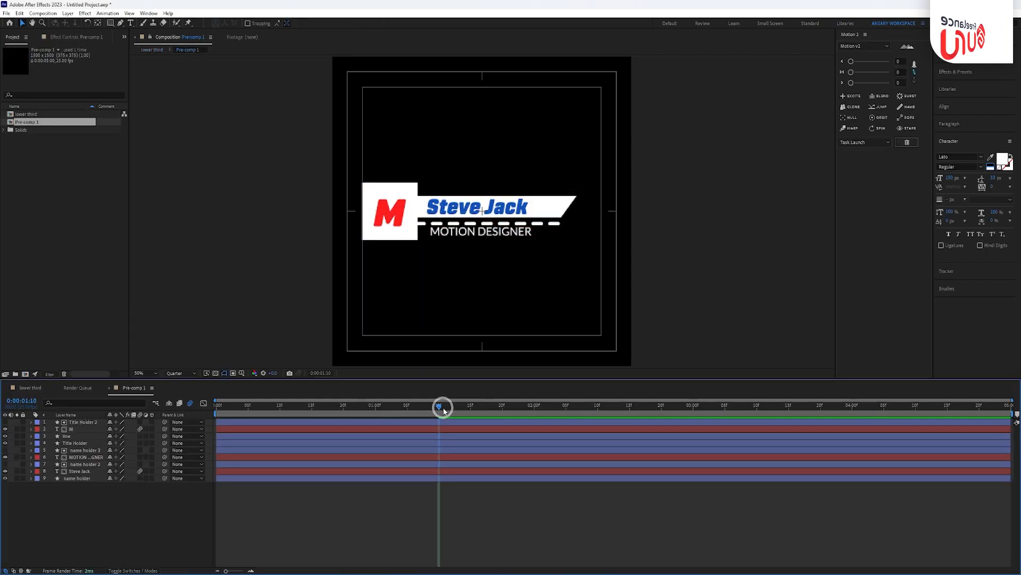
- Go to 1:15 and draw a region of interest around the lower-third graphic
left_click_drag(442, 410, 419, 419)
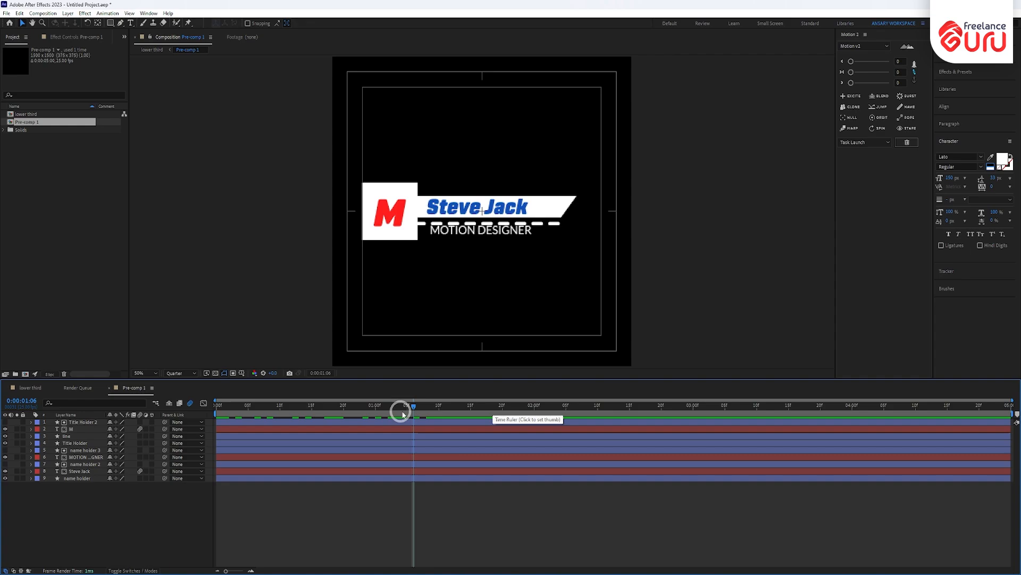
left_click(470, 406)
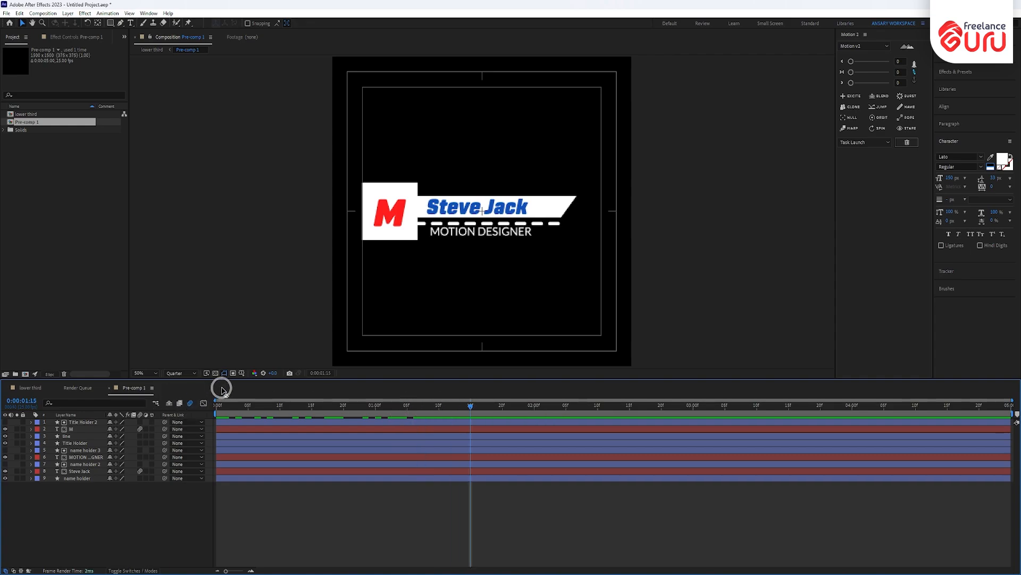
left_click(233, 374)
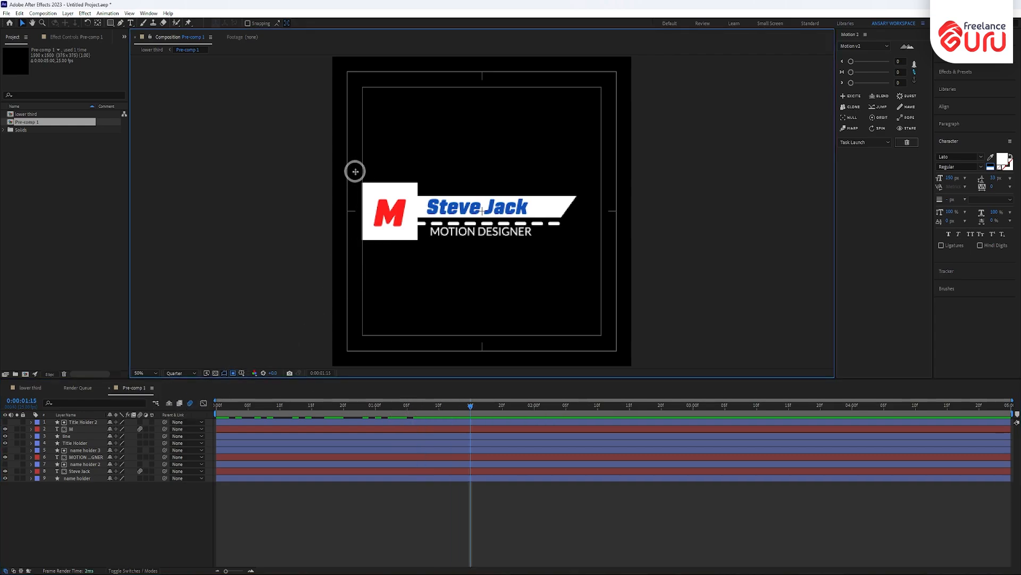
left_click_drag(355, 172, 583, 255)
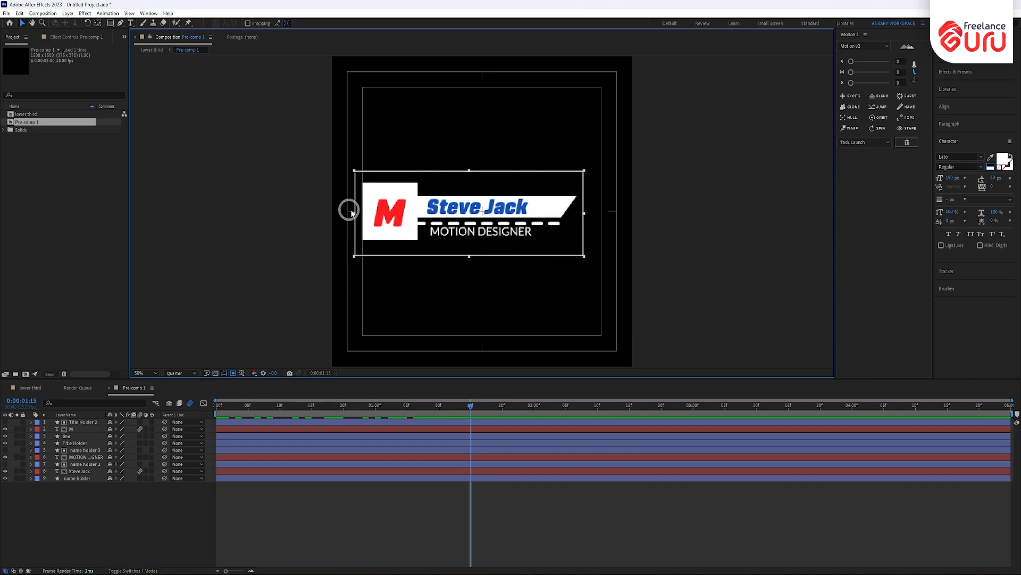
- Tighten the region's edges to the logo box, bar tip and MOTION DESIGNER, checking an earlier frame
left_click_drag(355, 213, 359, 216)
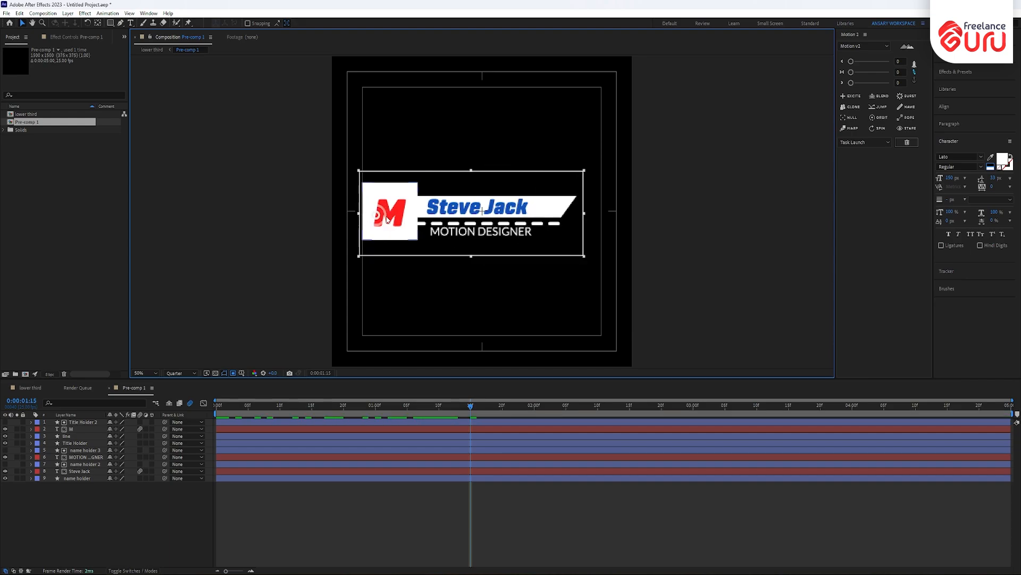
left_click_drag(585, 213, 580, 212)
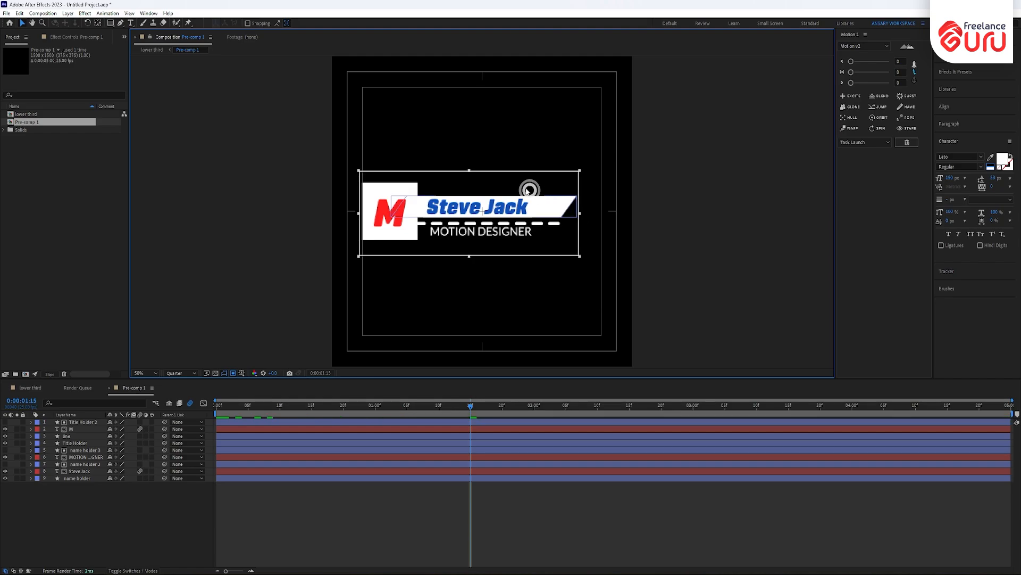
left_click_drag(469, 173, 469, 177)
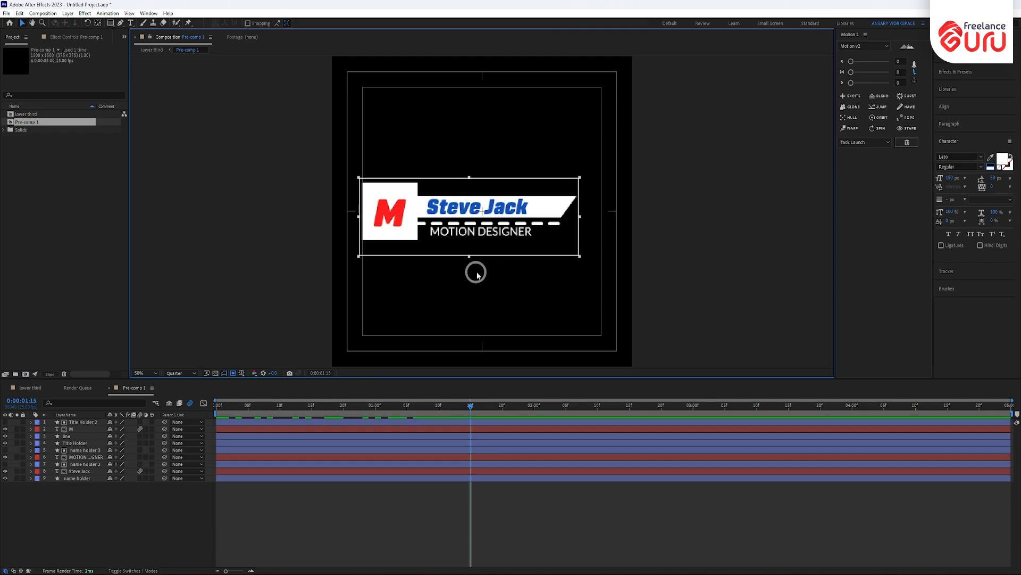
left_click_drag(469, 258, 467, 245)
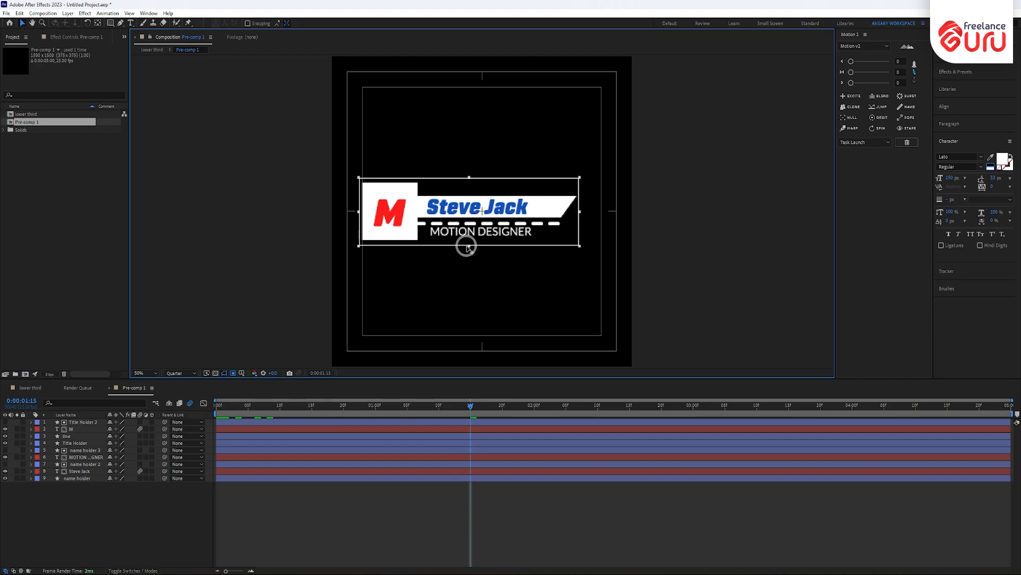
left_click_drag(471, 408, 539, 399)
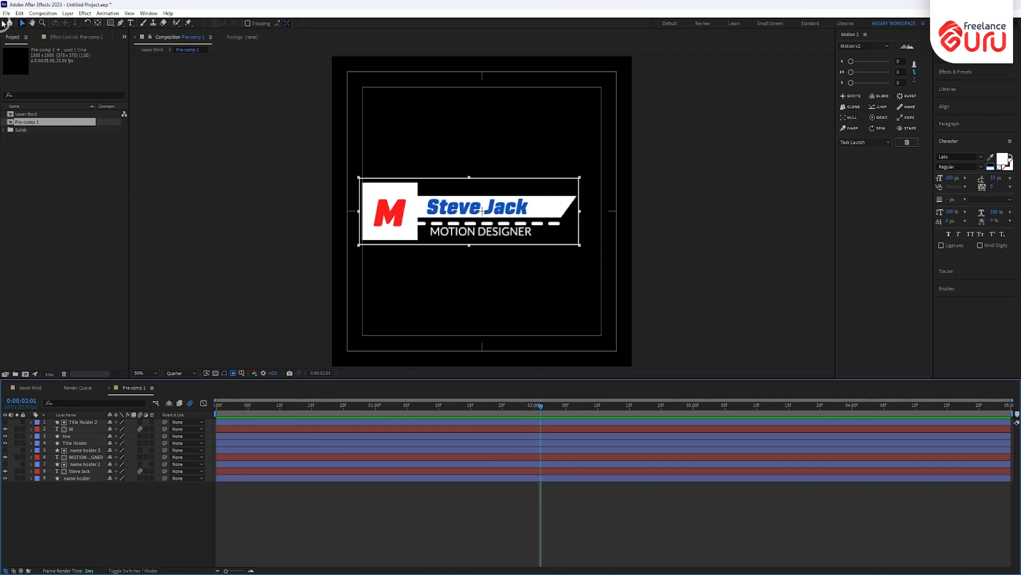
left_click(48, 13)
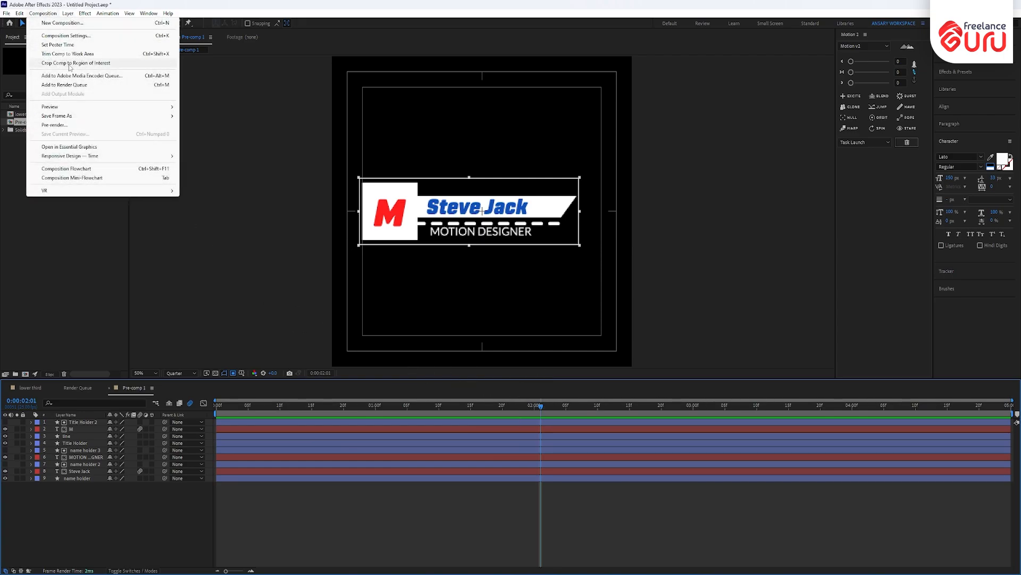
- Crop Pre-comp 1 to a 1096×316 region of interest and preview the lower-third animation
left_click(107, 63)
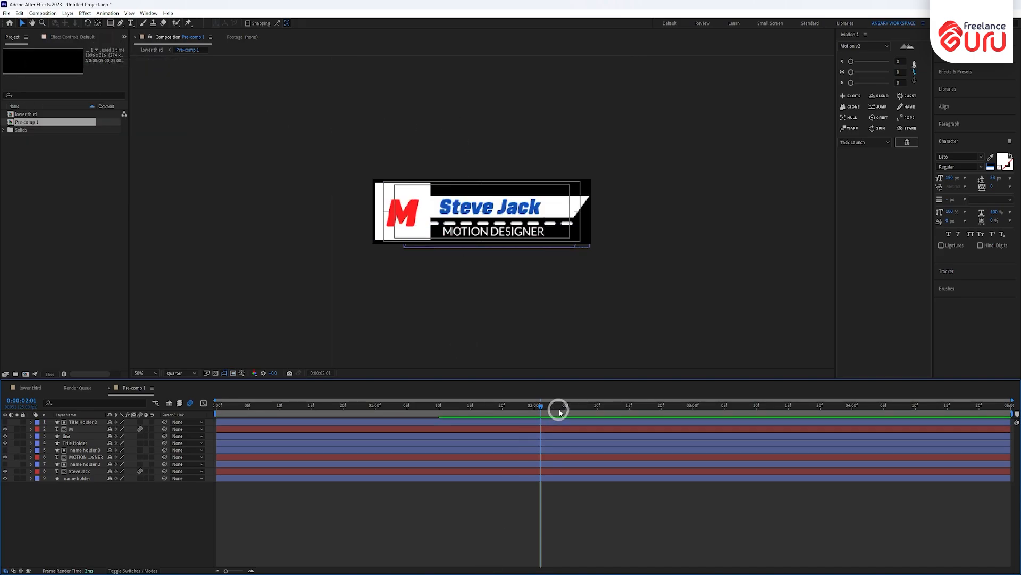
left_click_drag(538, 407, 114, 415)
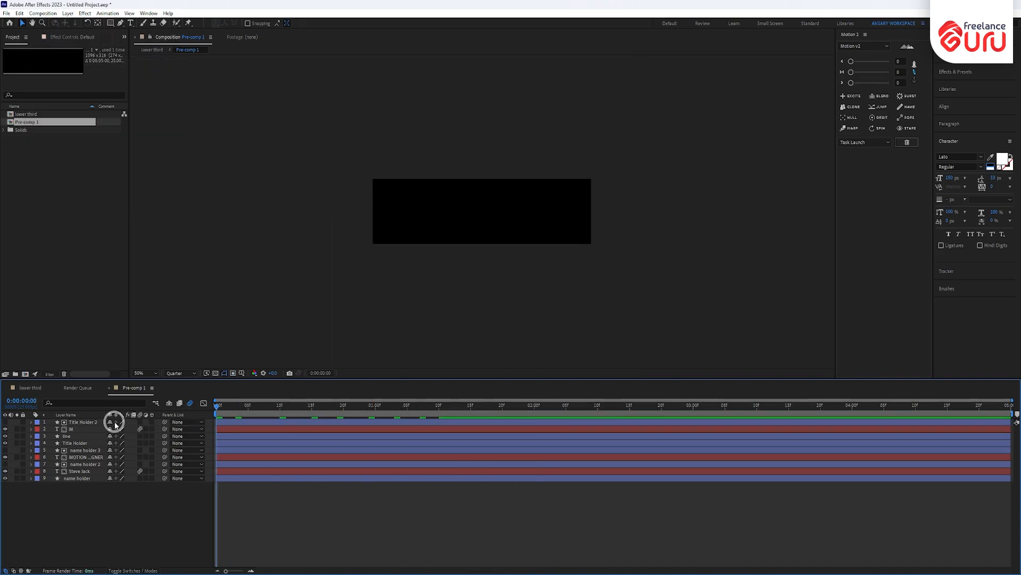
key("KP_0")
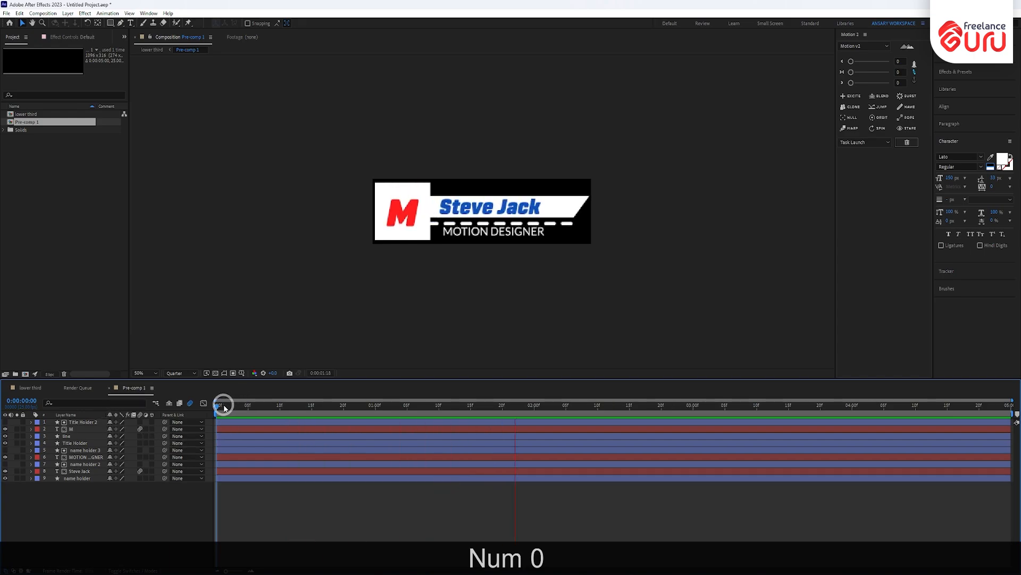
left_click_drag(224, 408, 547, 405)
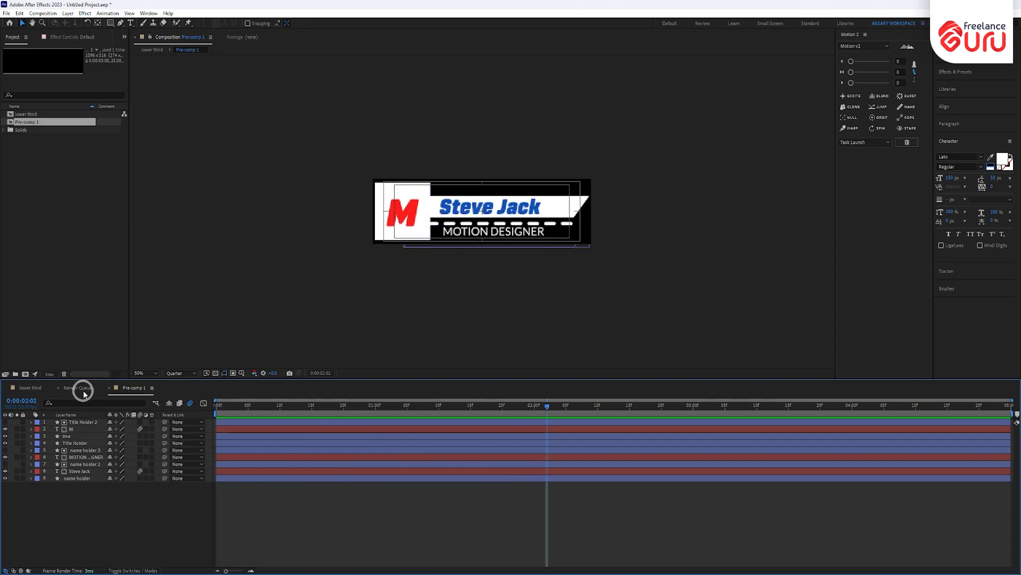
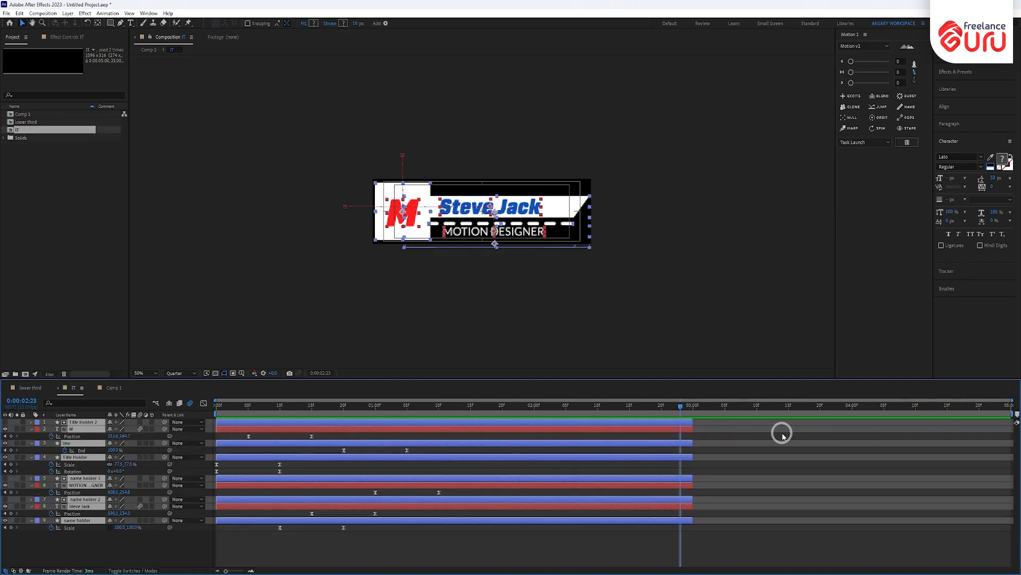
- Change the composition duration to 0:00:06:00 in Composition Settings and move the playhead to the end
key("alt")
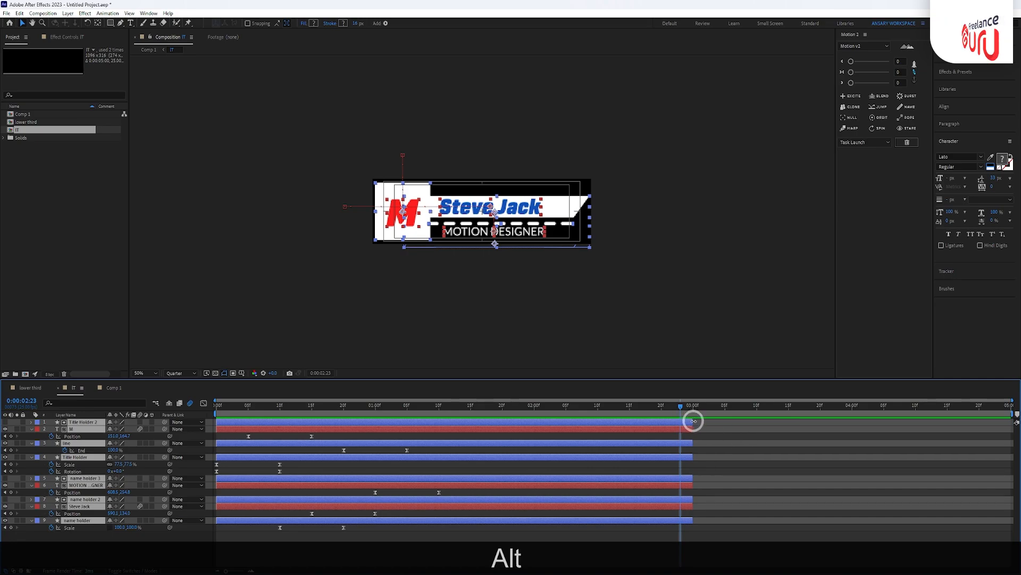
key("ctrl")
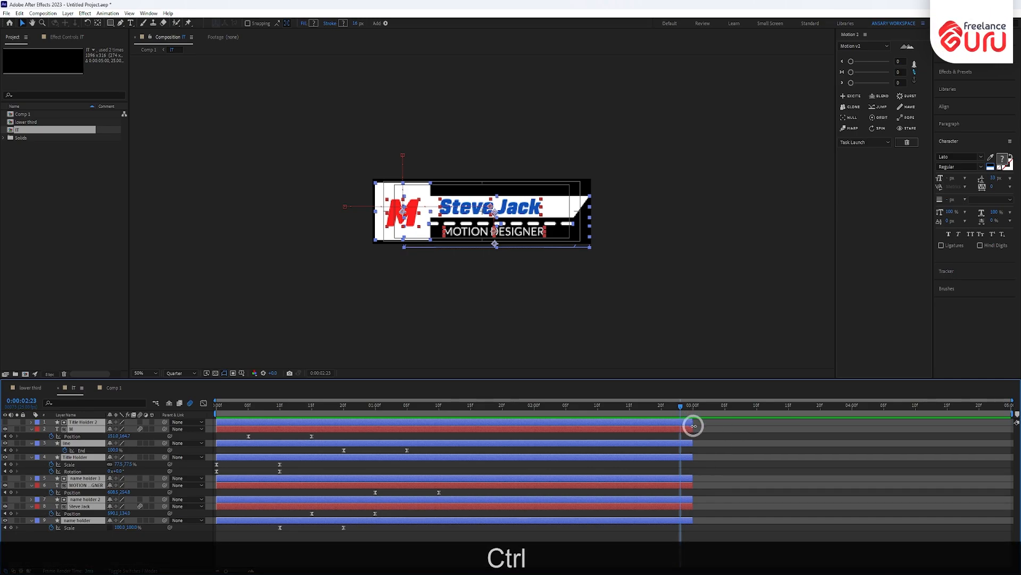
key("ctrl+k")
left_click(458, 321)
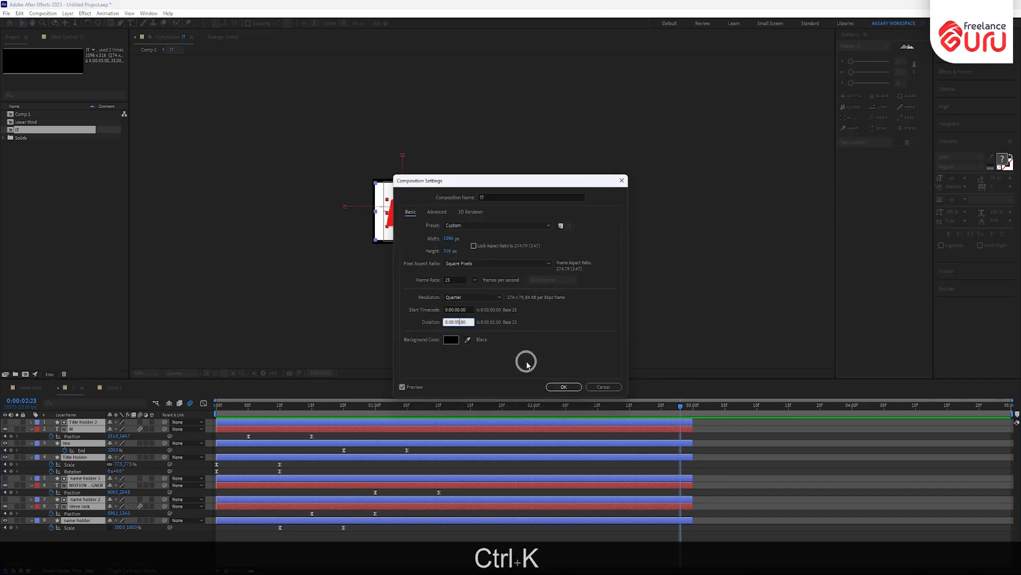
key("BackSpace")
type("6")
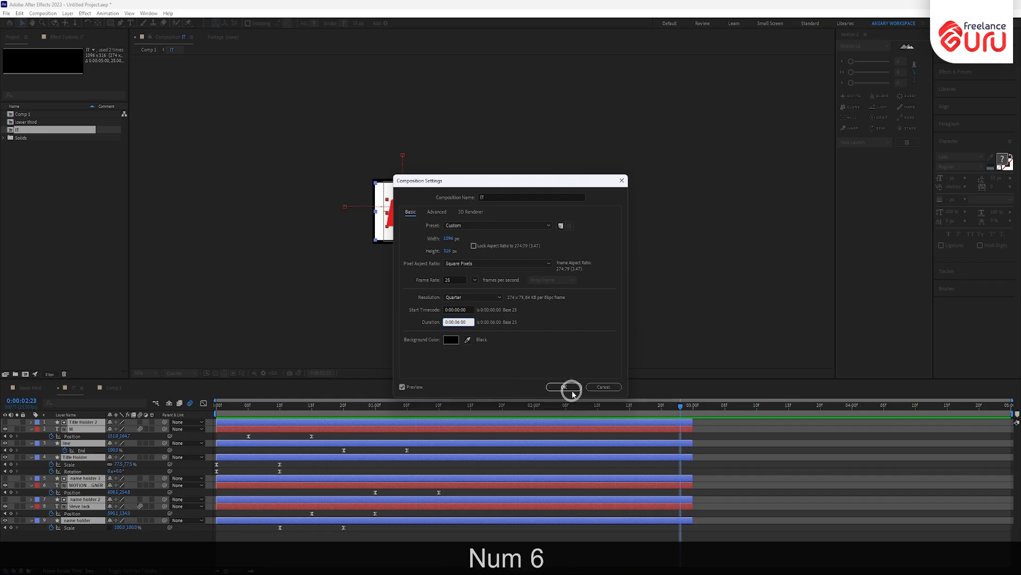
left_click(565, 387)
left_click_drag(682, 405, 1017, 363)
- Extend every layer to the new 6-second end and zoom the timeline out around 3 seconds
key("alt+bracketright")
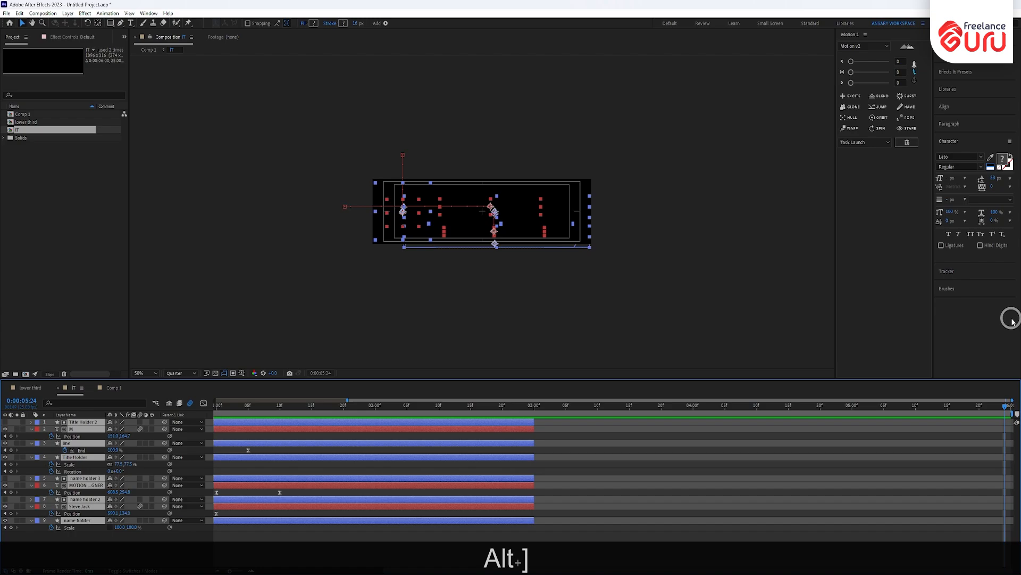
scroll(706, 432, "down", 1)
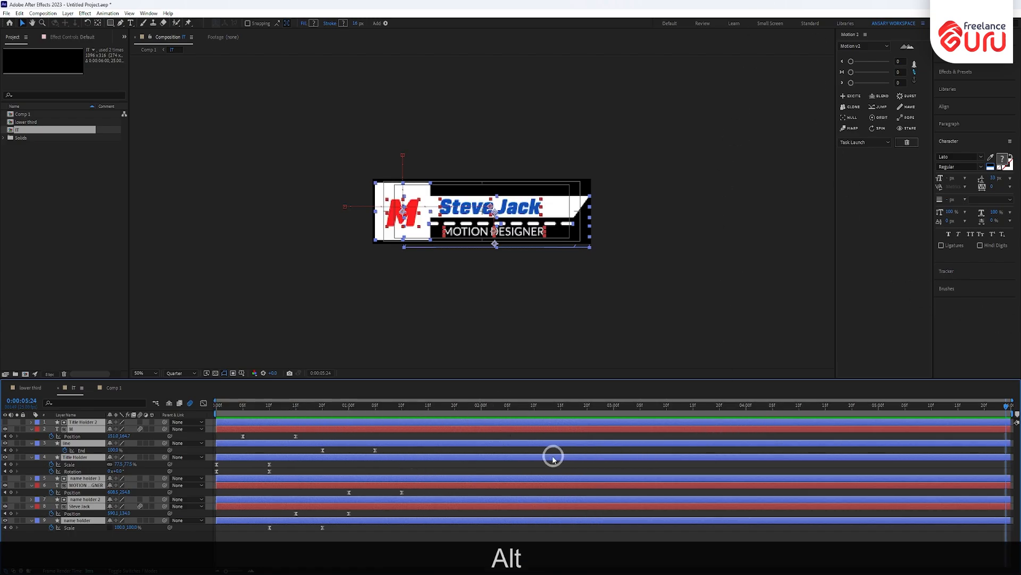
left_click(614, 413)
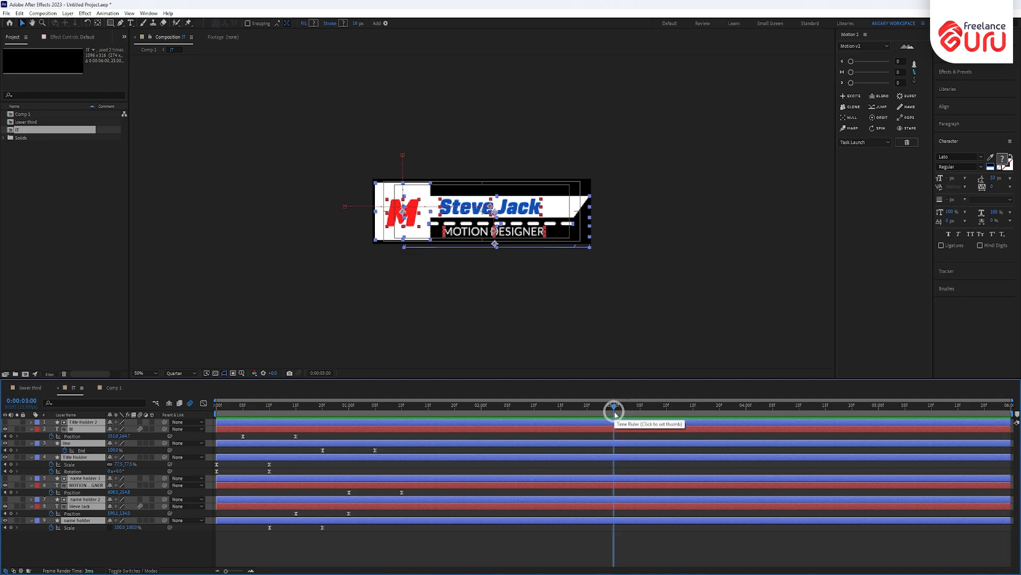
left_click_drag(614, 414, 624, 410)
- Set the current time to 0:00:04:00 and marquee-select all the intro keyframes
left_click_drag(746, 420, 745, 419)
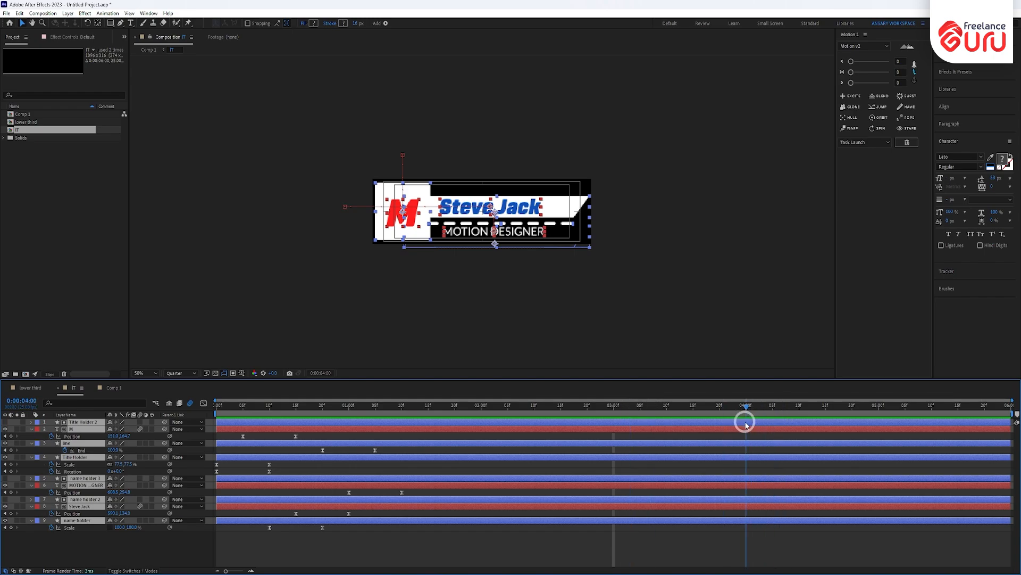
left_click(413, 436)
left_click_drag(434, 433, 211, 554)
- Try copying and pasting the intro keyframes at 4 seconds, undoing the paste that duplicated layers
key("ctrl+c")
left_click(835, 400)
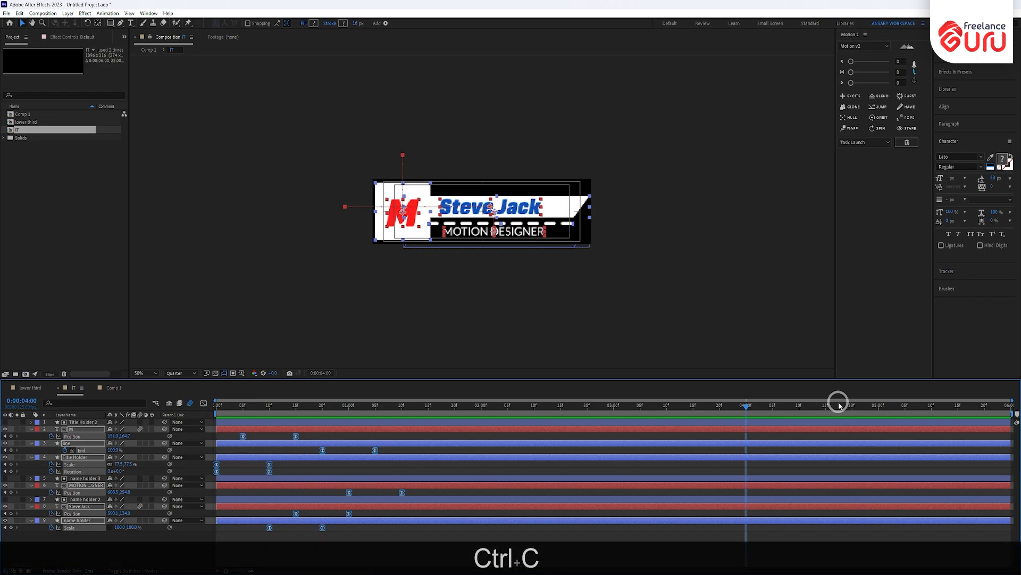
key("ctrl+v")
key("ctrl+z")
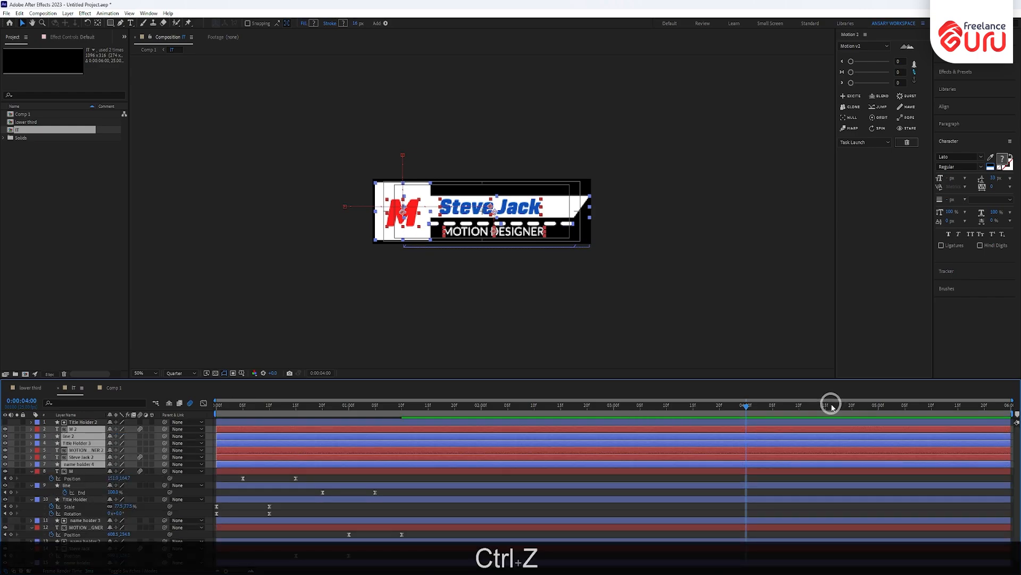
- Select the M layer's Position keyframes, then undo an accidental 12-frame shift of the line layer
left_click(404, 538)
left_click_drag(348, 437, 221, 440)
left_click(321, 427)
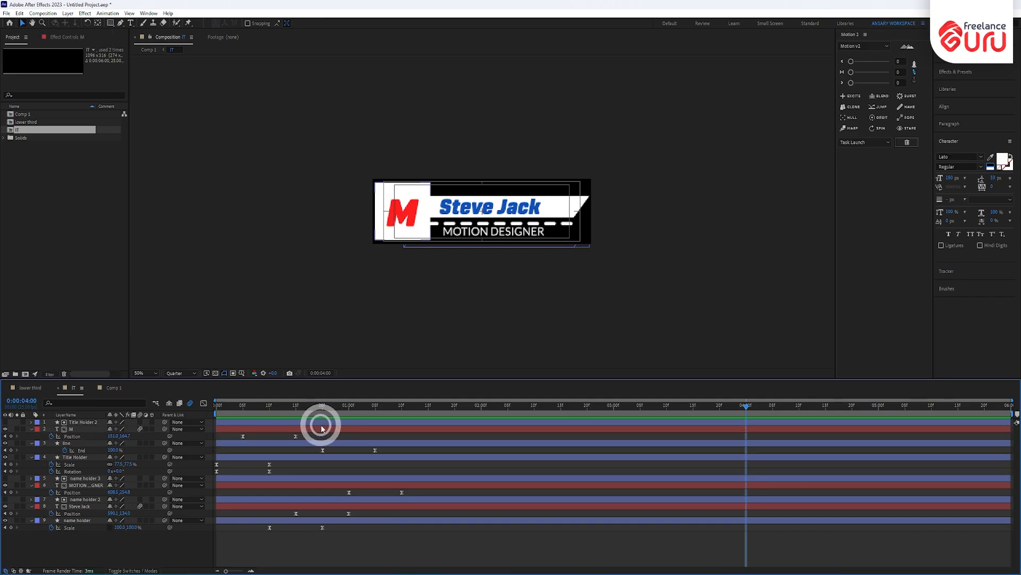
left_click_drag(347, 442, 284, 444)
key("ctrl+z")
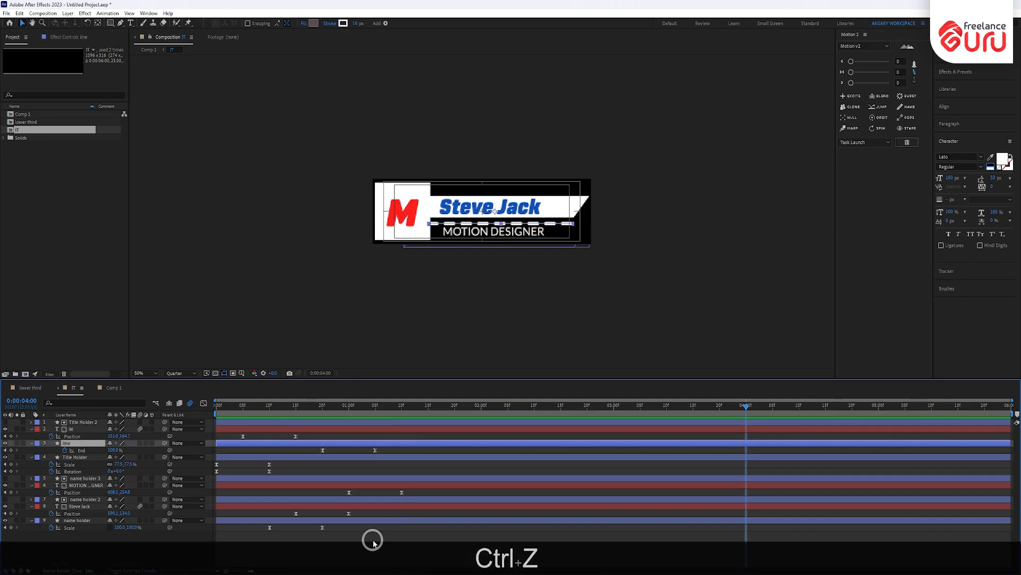
left_click(371, 538)
- Select the keyframes of all six animated properties and clone them at 0:00:04:00 with Motion 2
left_click(69, 527)
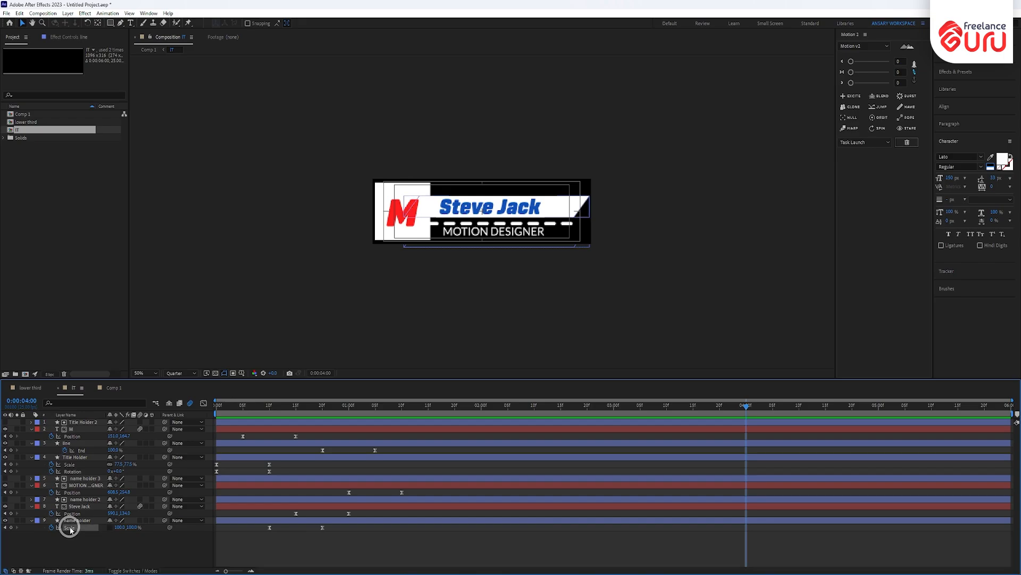
left_click(74, 514, "shift")
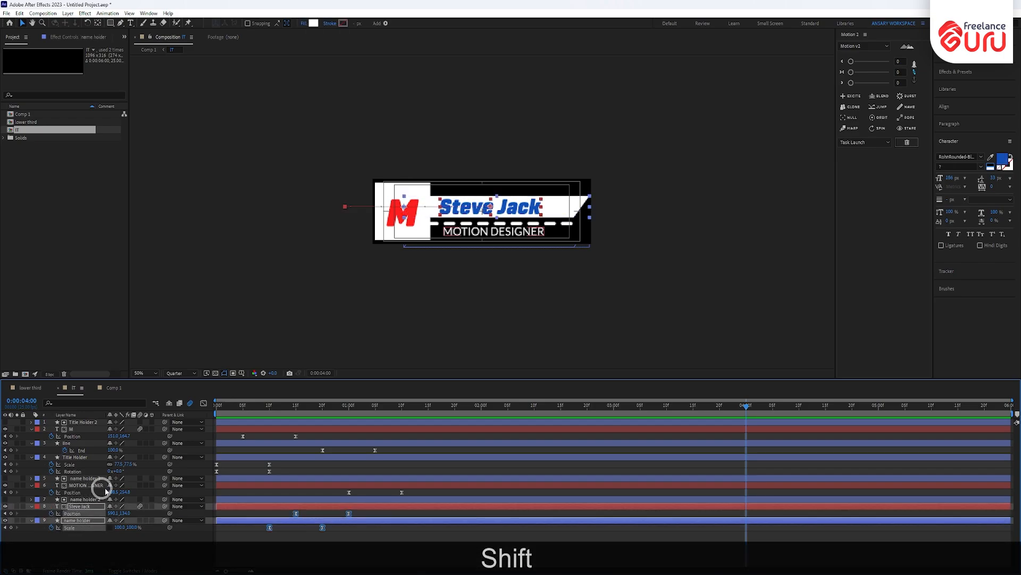
left_click(73, 492, "shift")
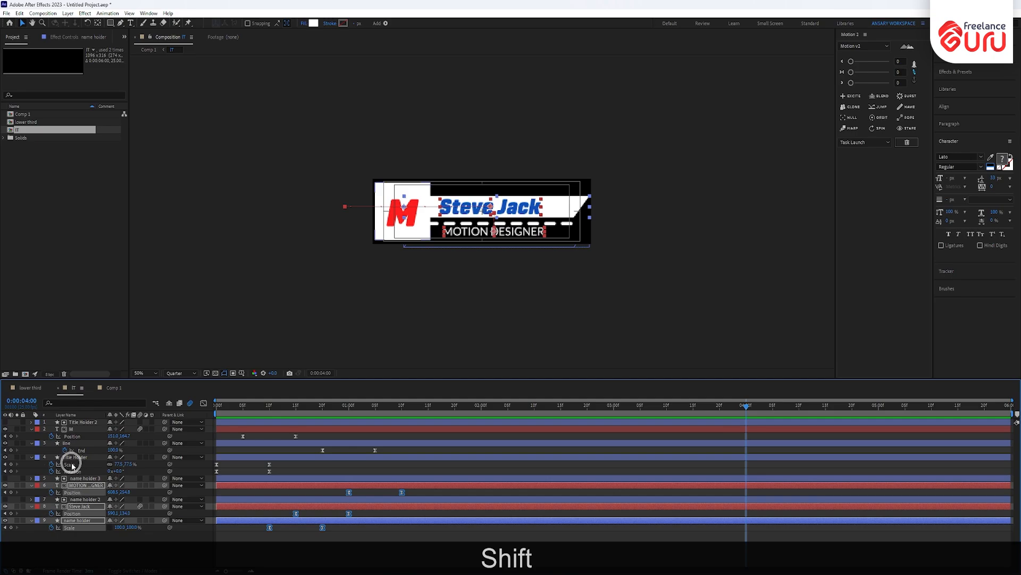
left_click(71, 464, "shift")
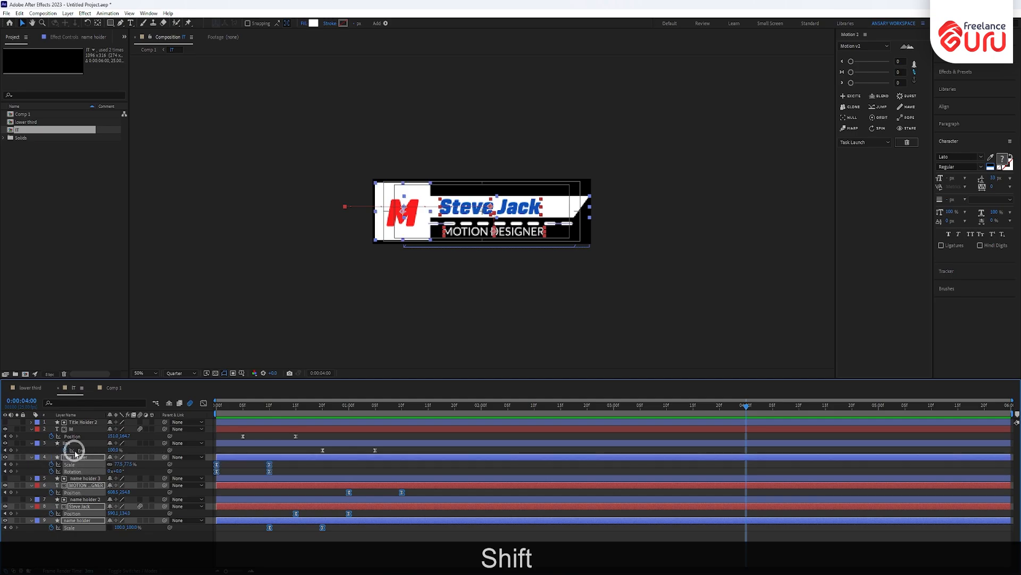
left_click(82, 450, "shift")
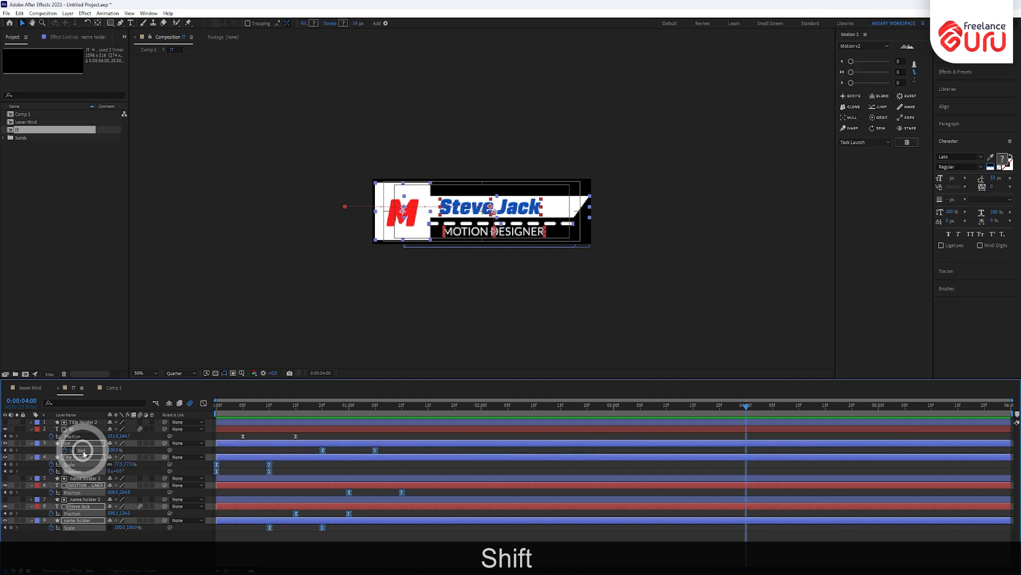
left_click(80, 437, "shift")
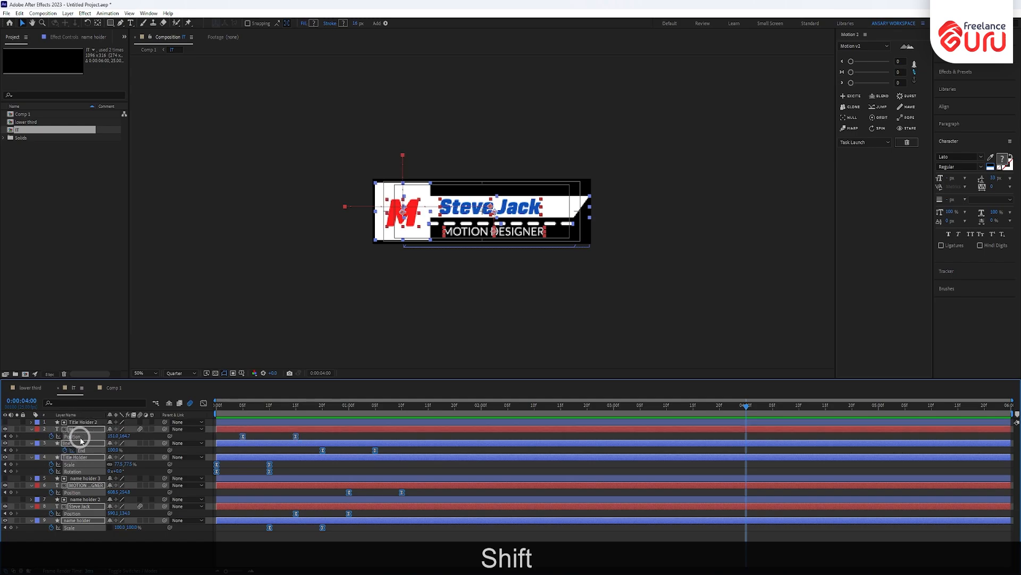
left_click(851, 106)
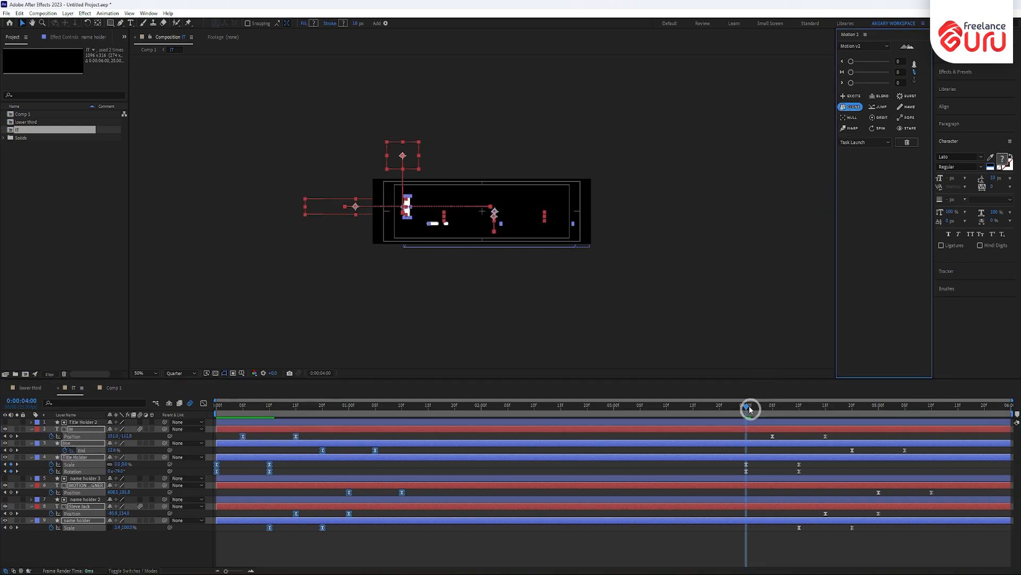
left_click_drag(747, 407, 735, 563)
- Time-reverse the cloned keyframes via Keyframe Assistant to create the exit animation
right_click(745, 464)
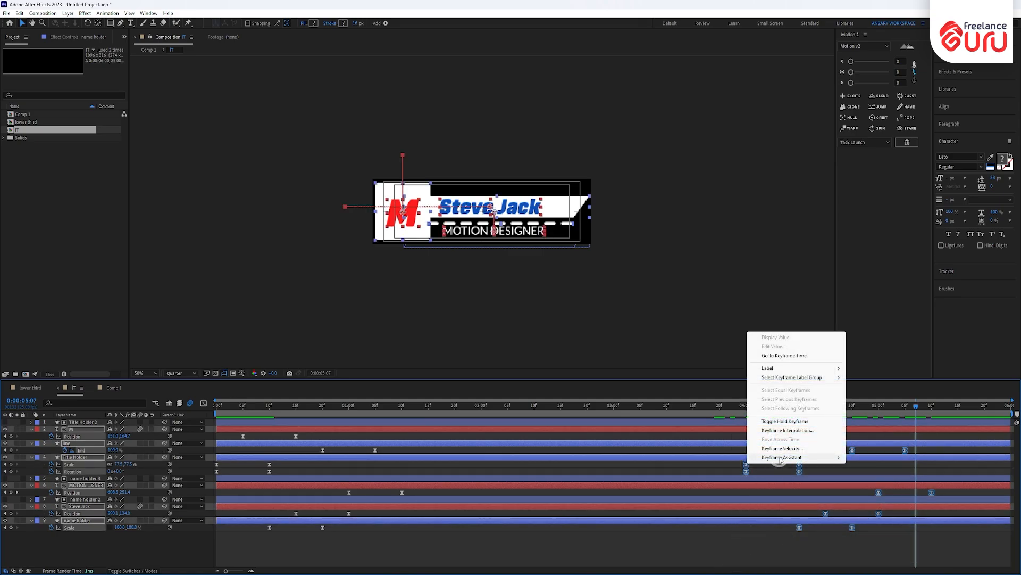
mouse_move(780, 459)
left_click(883, 545)
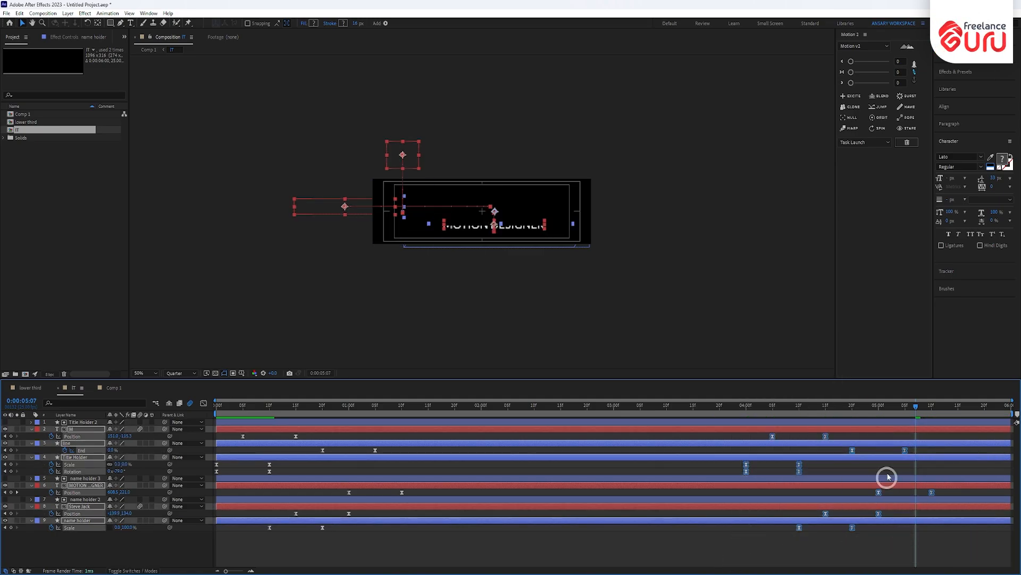
- Rewind and preview the lower third building in and animating out with Numpad 0
left_click_drag(915, 408, 37, 487)
key("KP_0")
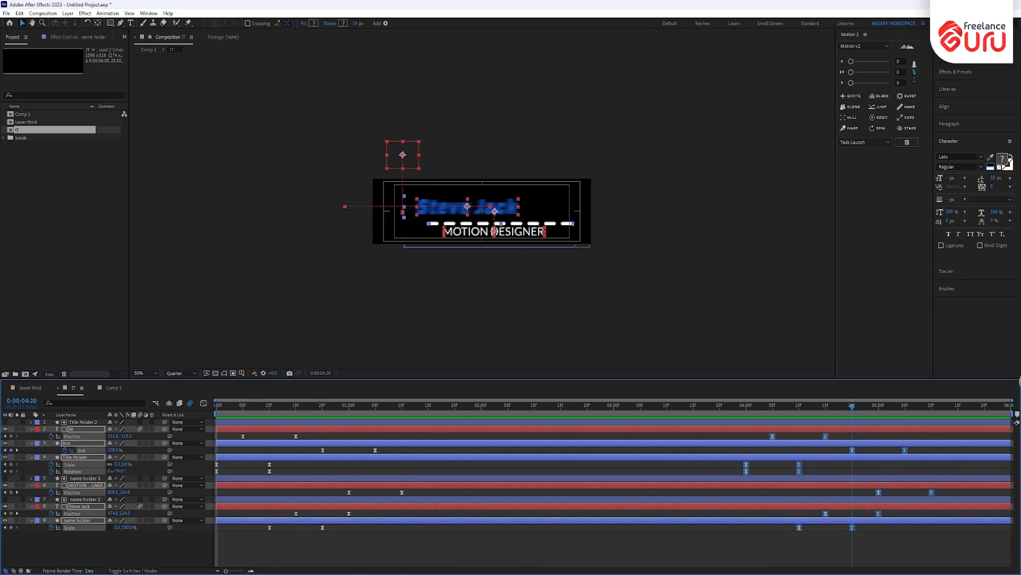
left_click(876, 339)
left_click(75, 389)
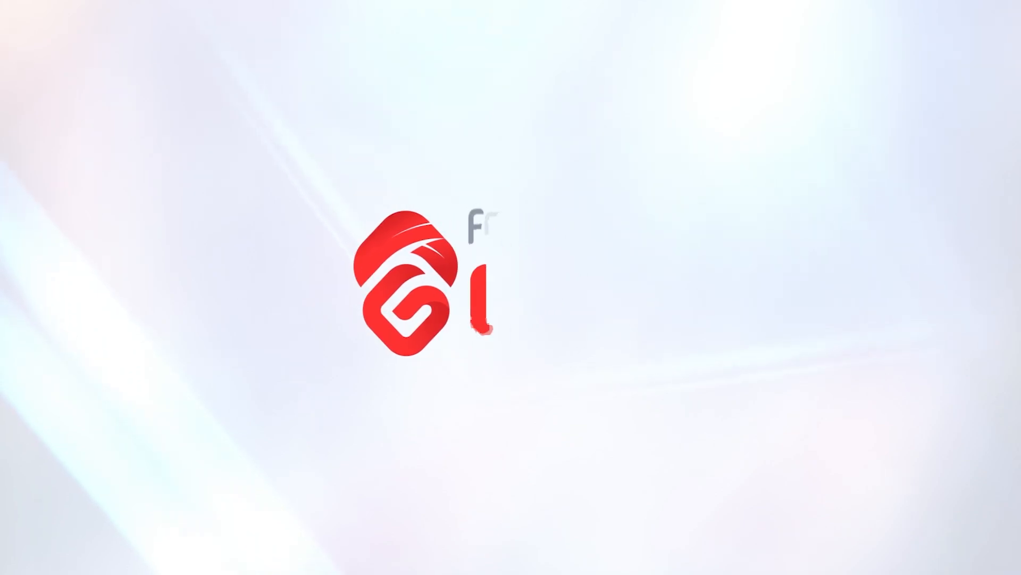